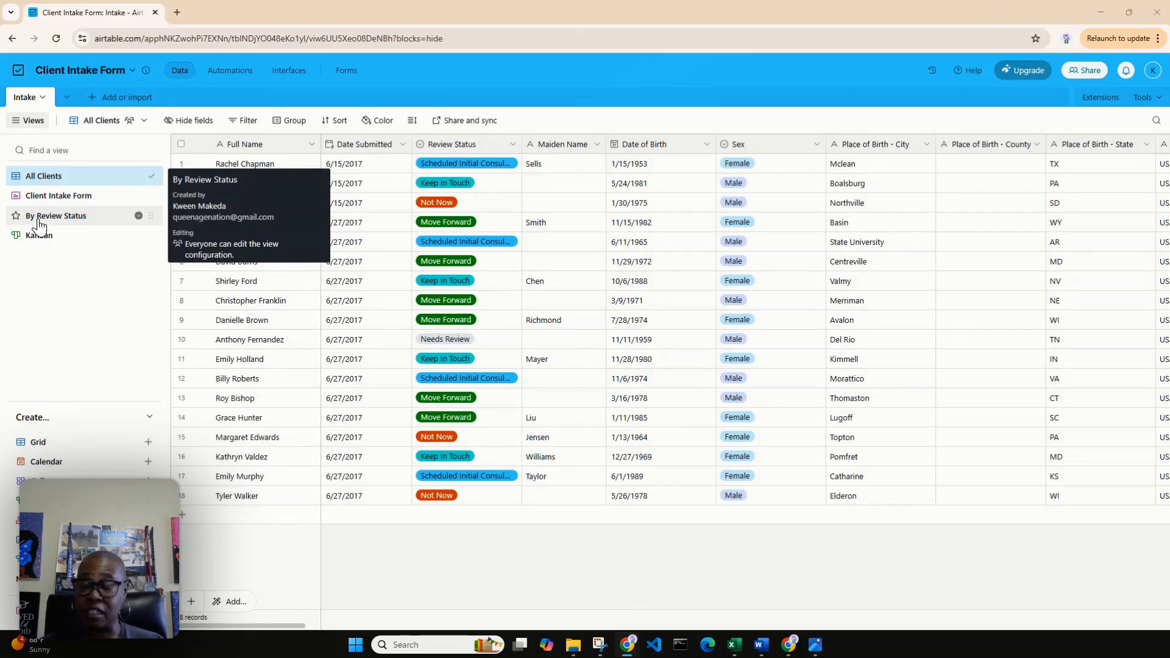
Compare the All Clients and By Review Status views, and examine the latter's grouping field and the client records under each review status.
click(37, 218)
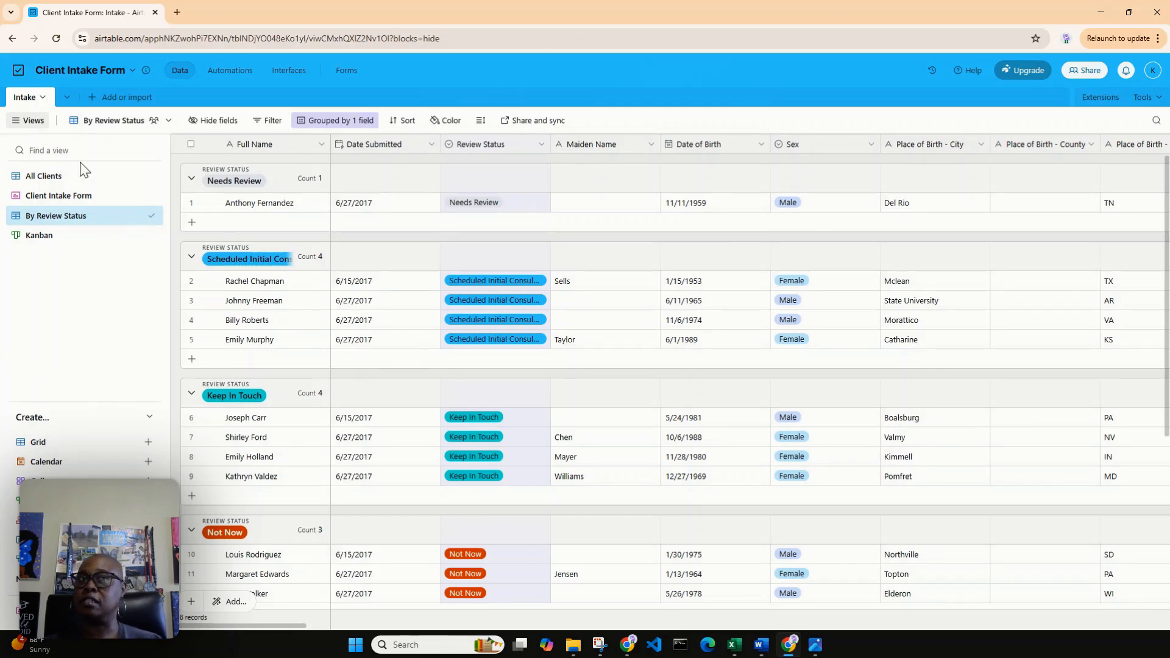
click(45, 176)
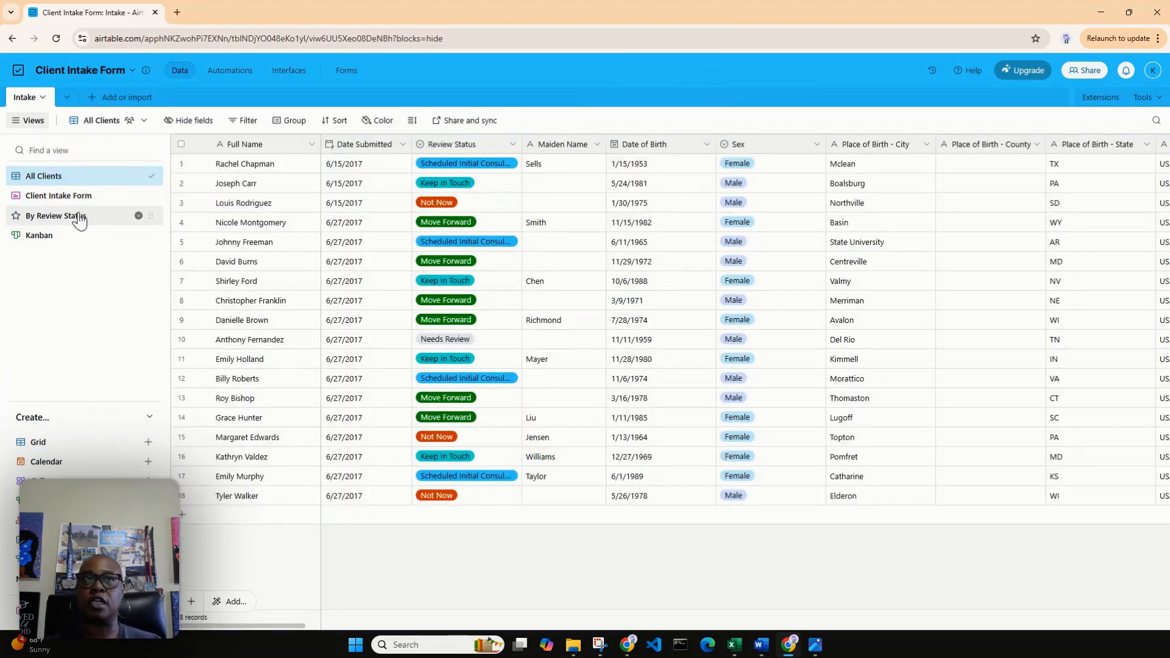
click(69, 223)
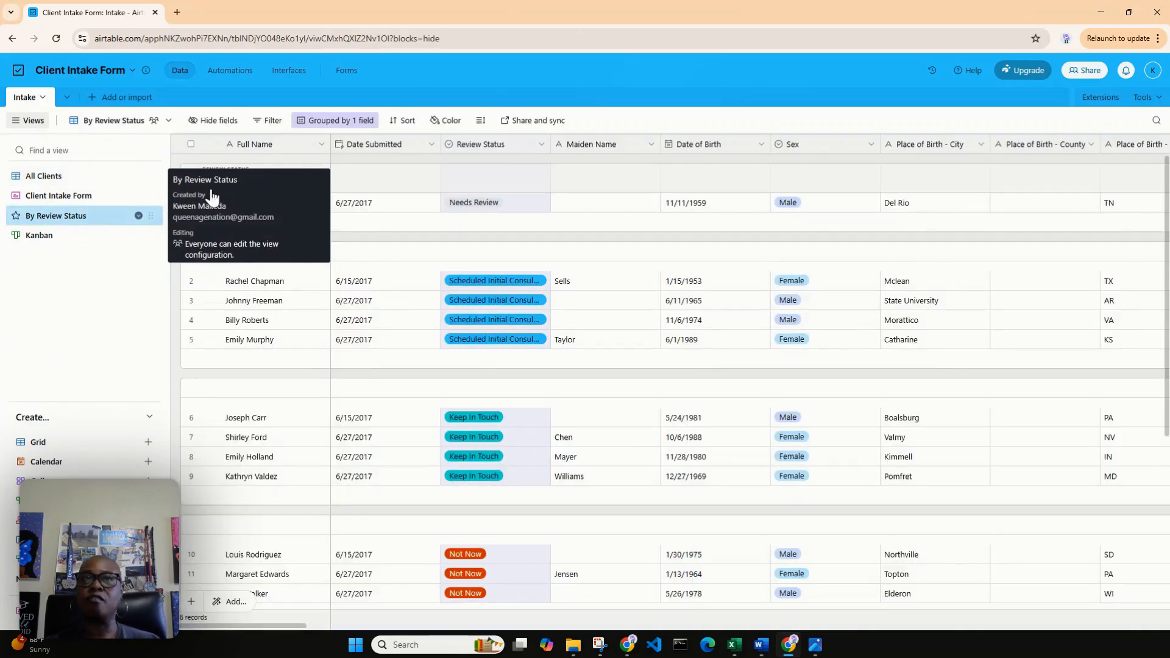
click(335, 123)
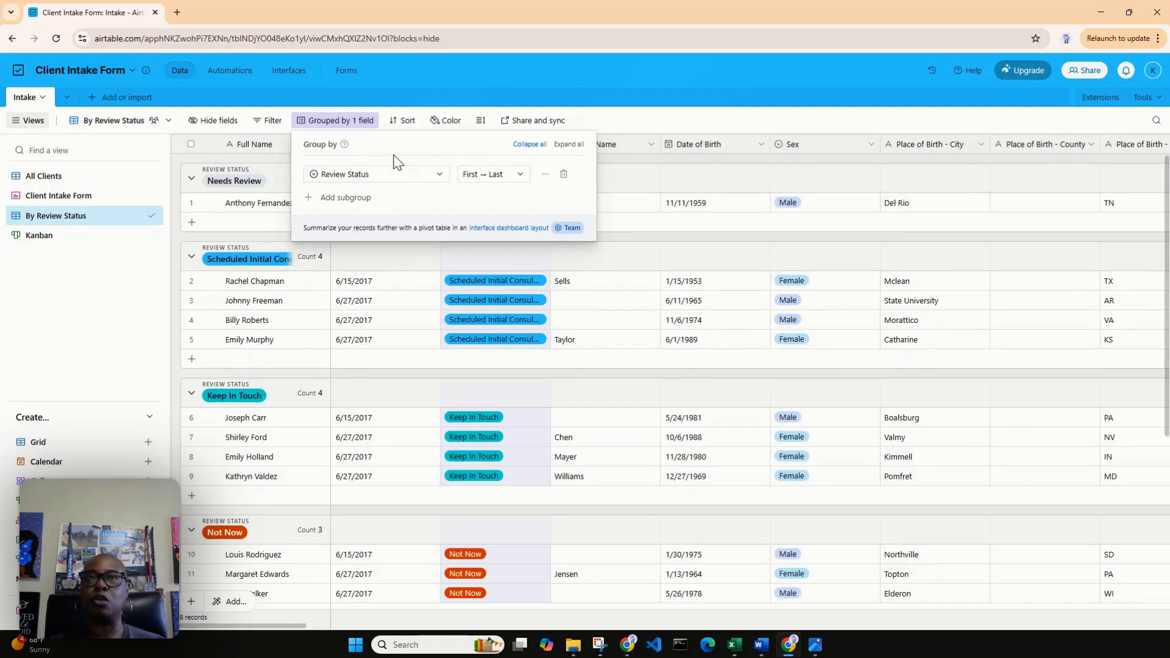
click(446, 183)
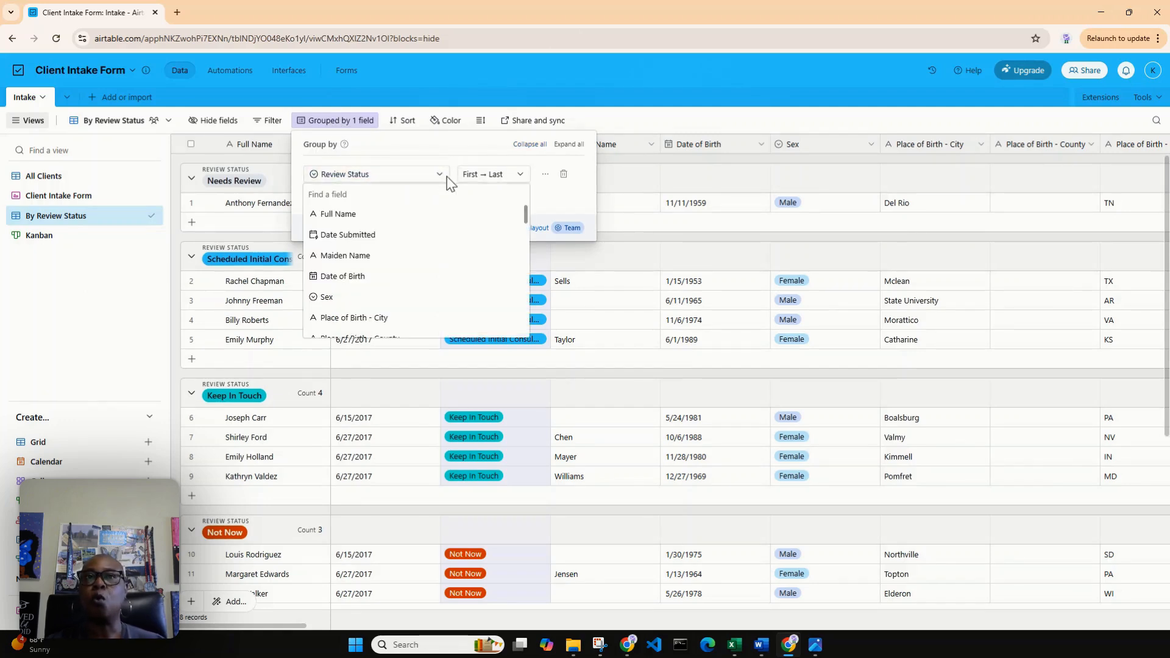
click(401, 147)
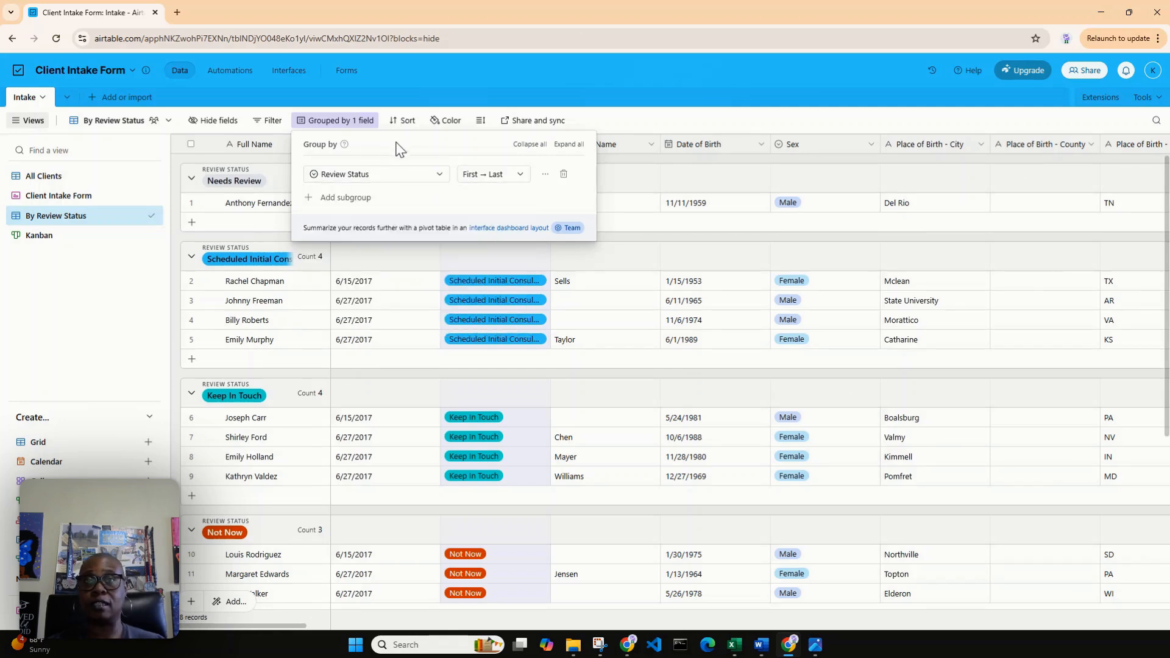
click(596, 122)
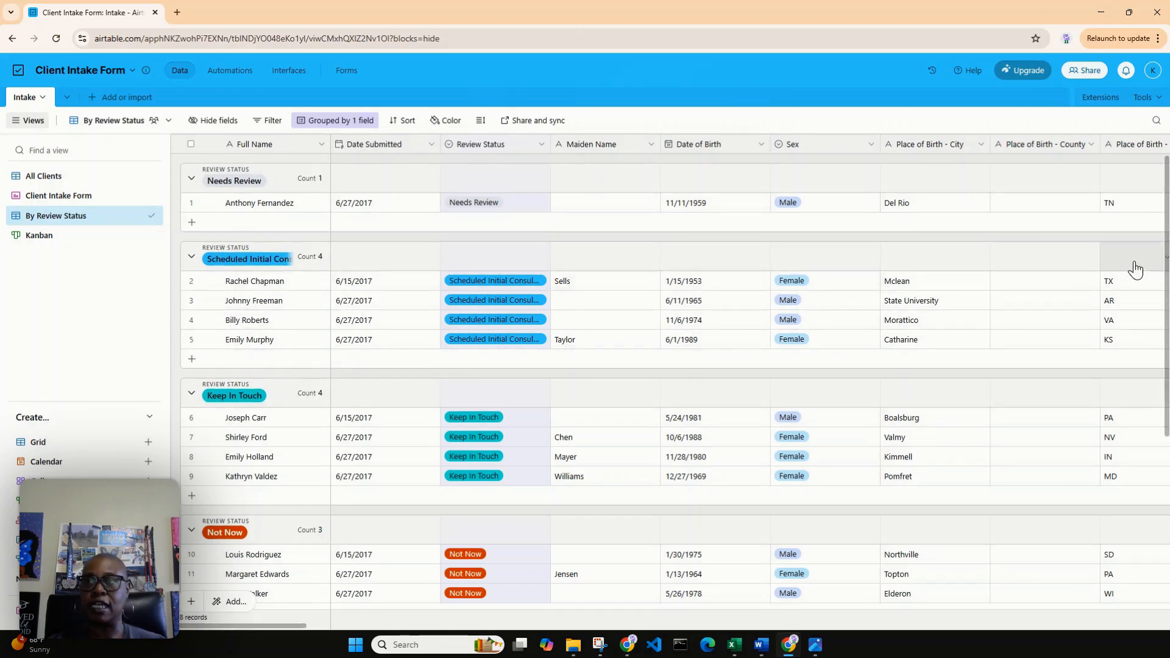
scroll(1139, 298, down, 3)
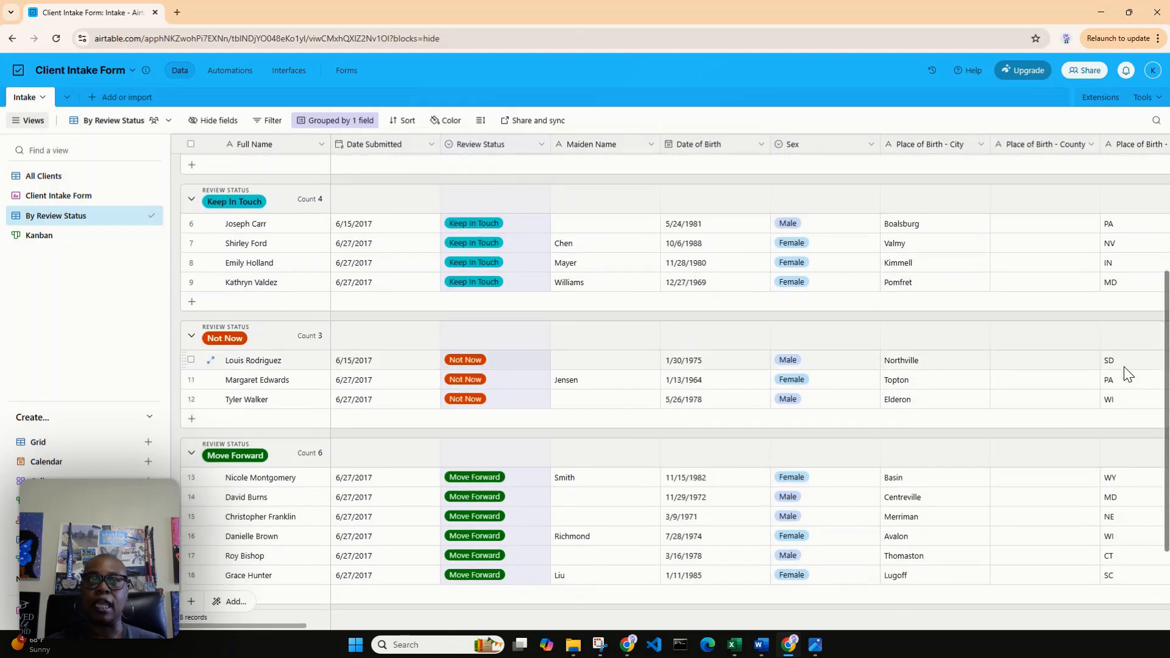
scroll(1125, 373, down, 2)
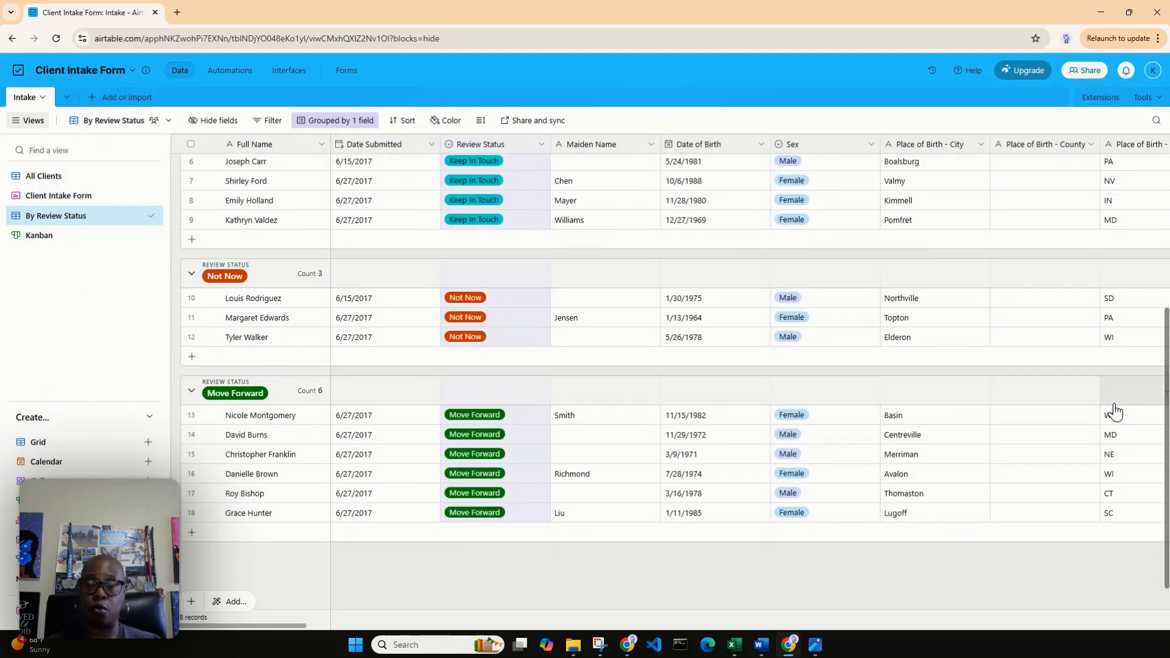
scroll(1115, 411, up, 3)
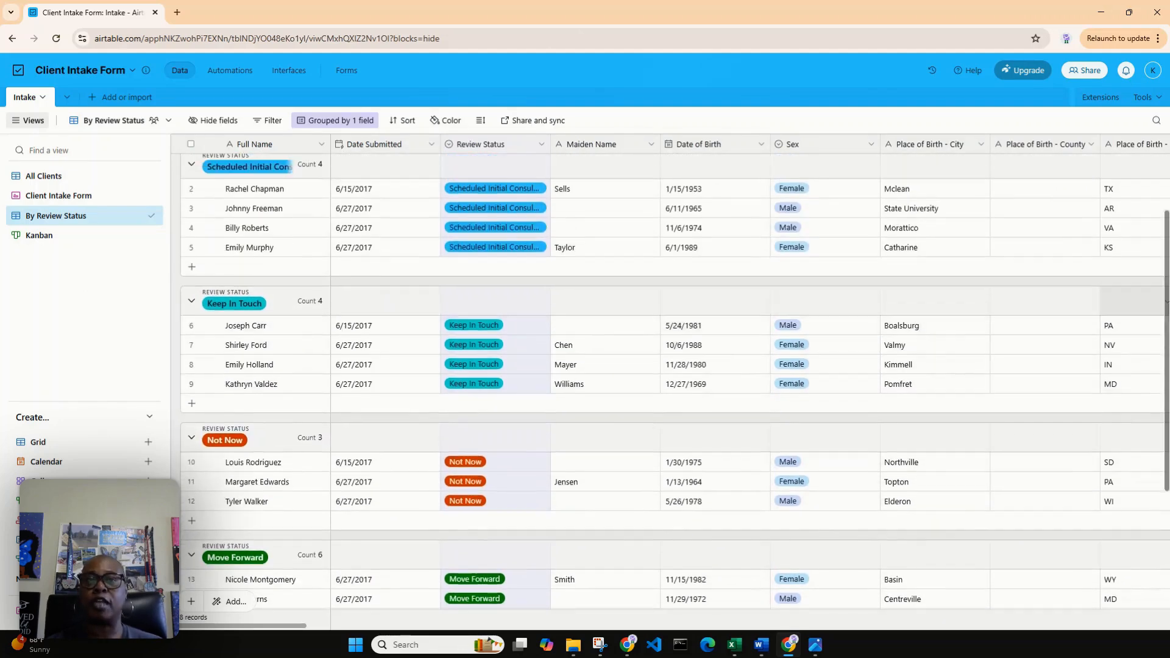
scroll(674, 395, up, 2)
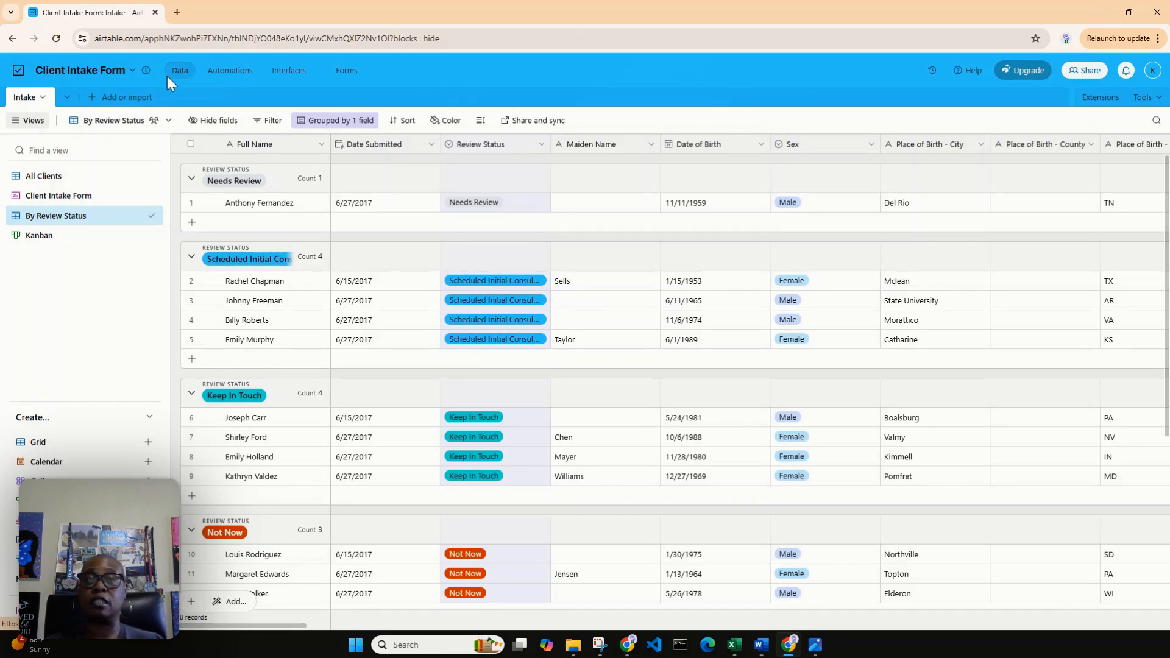
Start an automation triggered when a record matches conditions, using the Intake table.
click(230, 73)
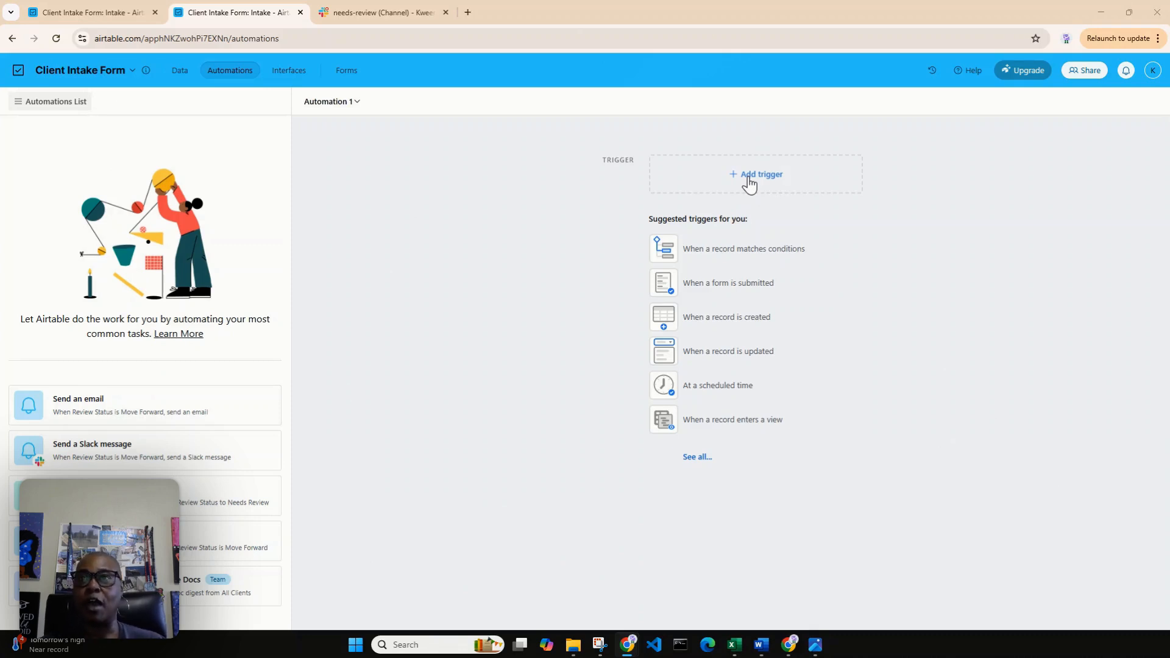
click(718, 256)
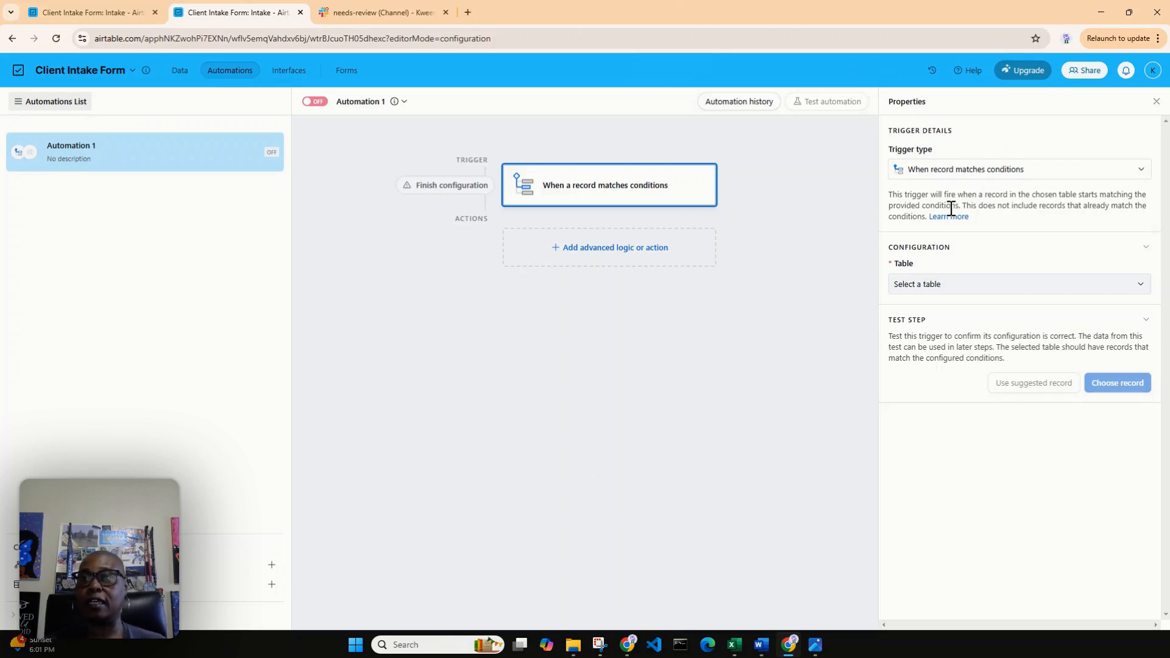
click(926, 286)
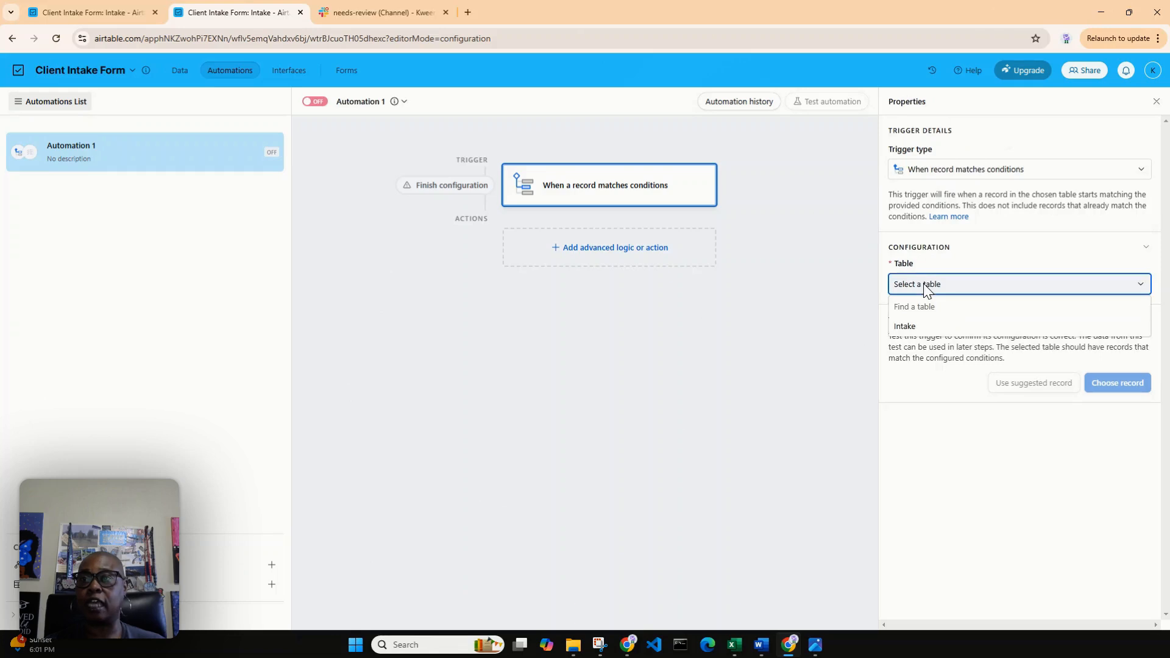
click(905, 329)
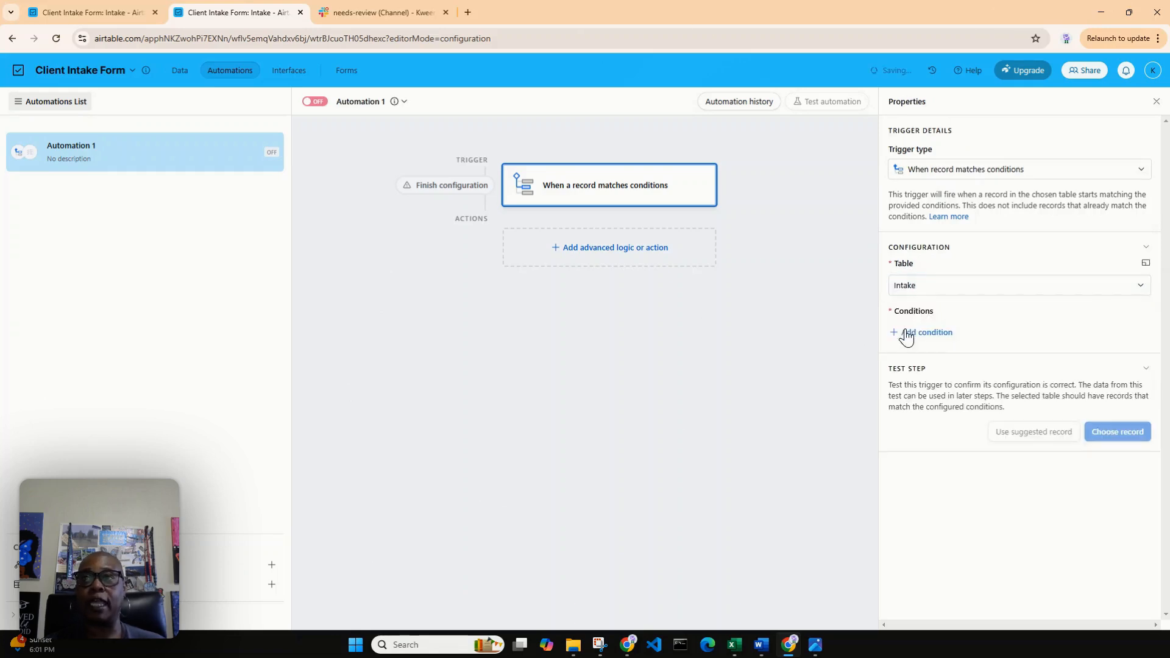
Add a trigger condition requiring Review Status to be Needs Review.
click(85, 11)
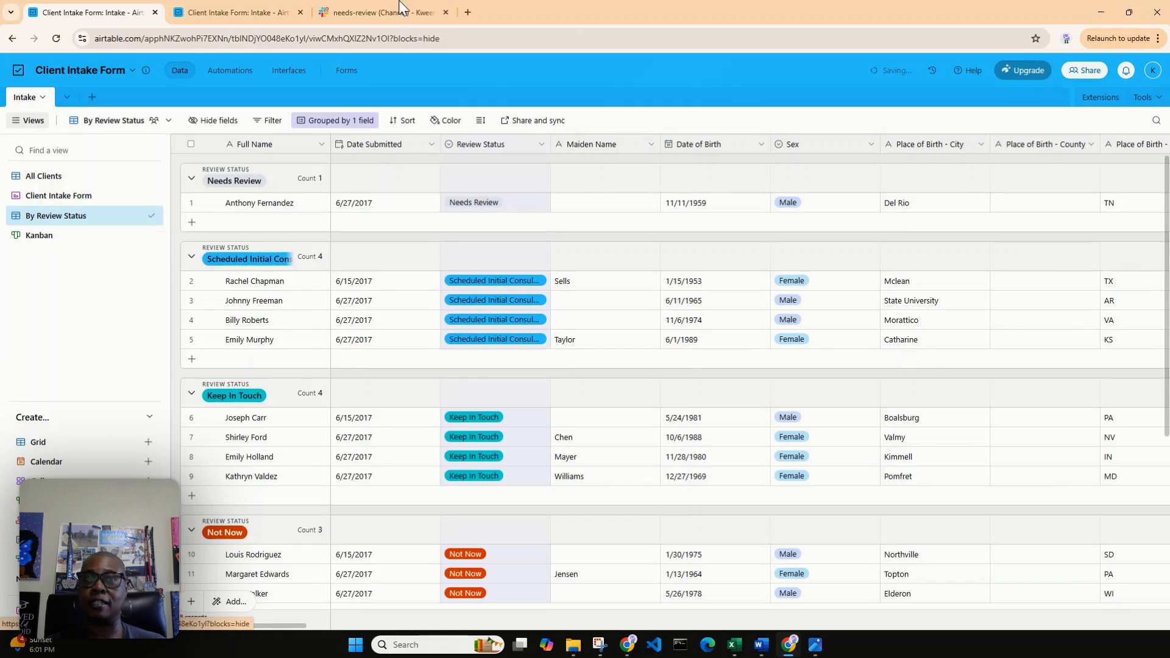
click(229, 8)
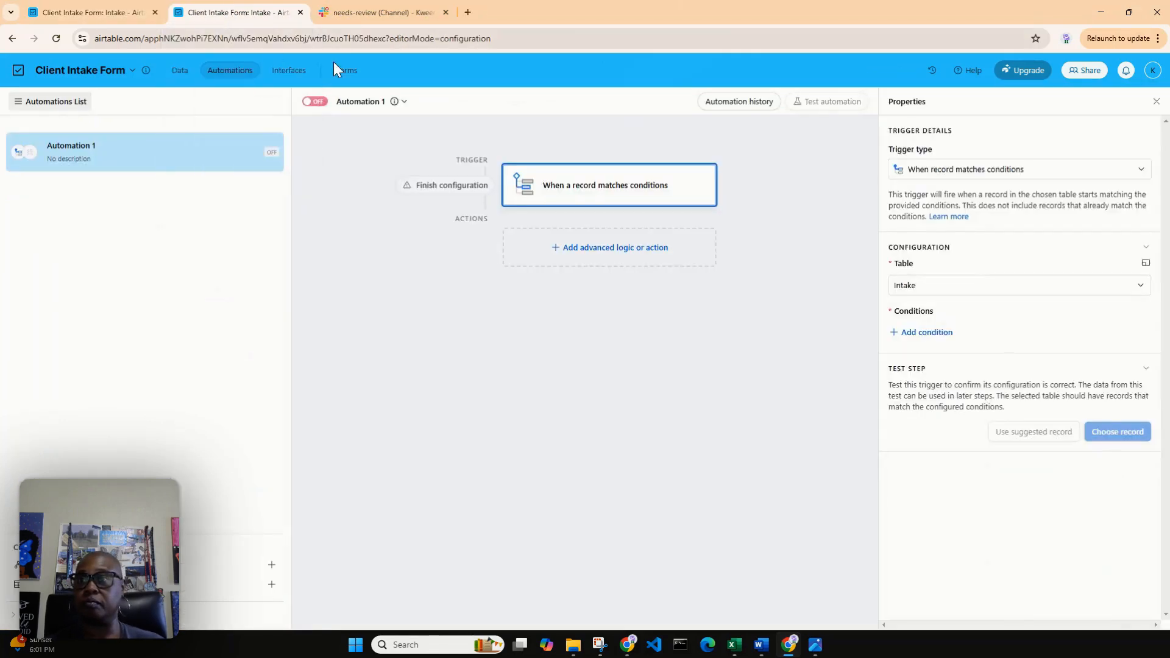
click(926, 333)
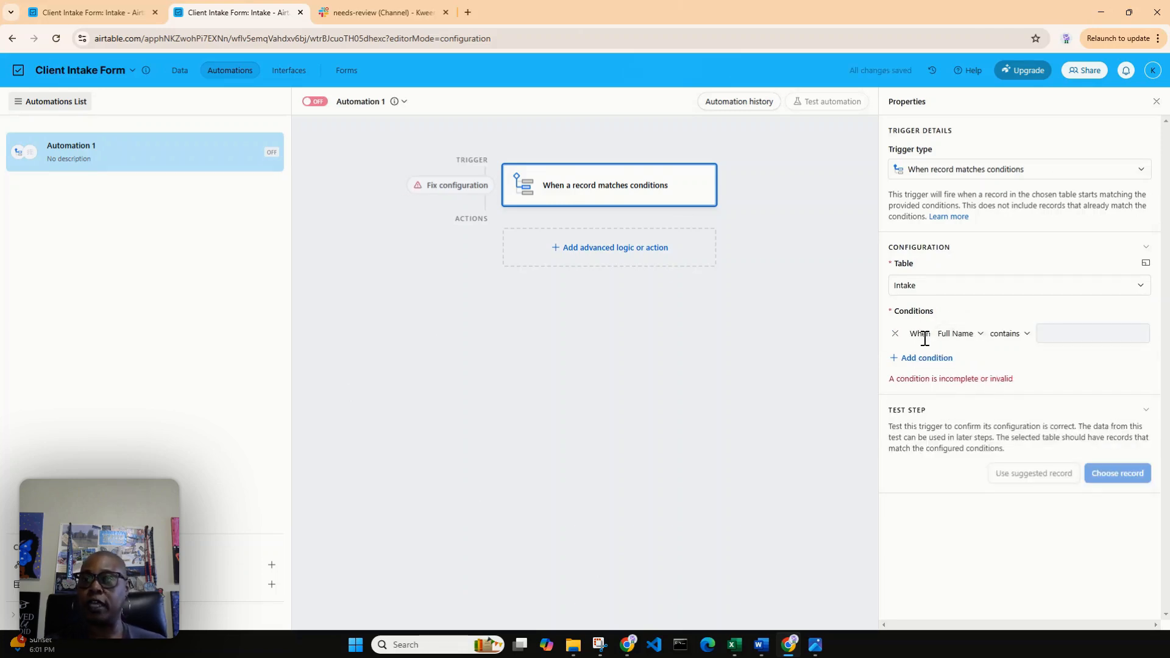
click(975, 334)
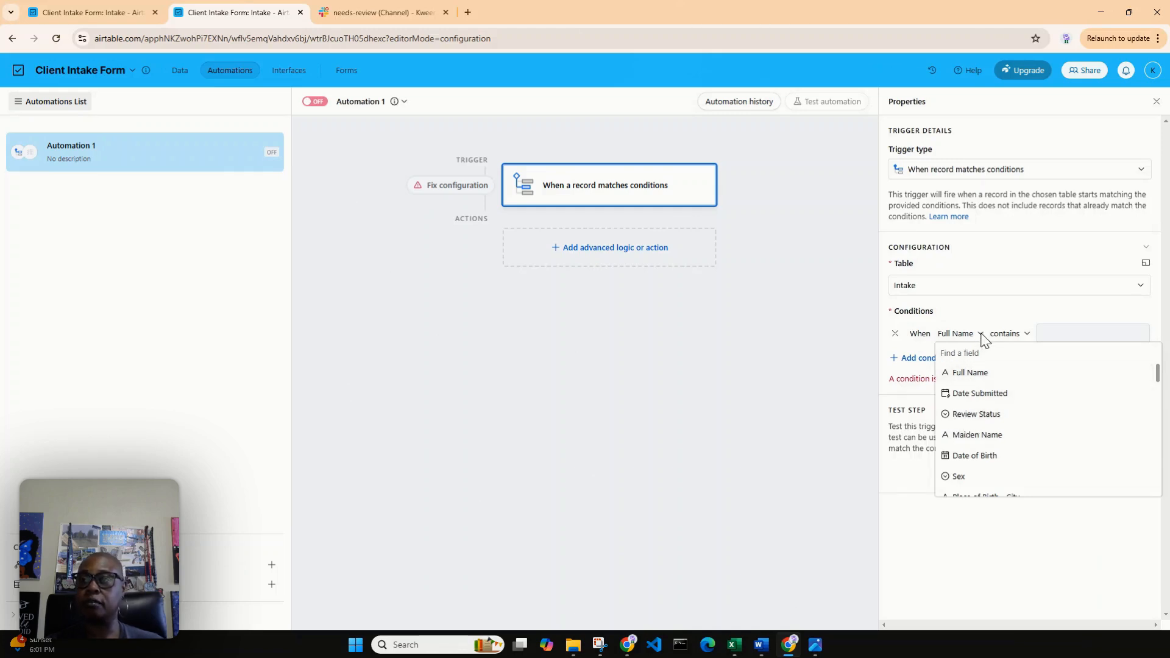
click(962, 414)
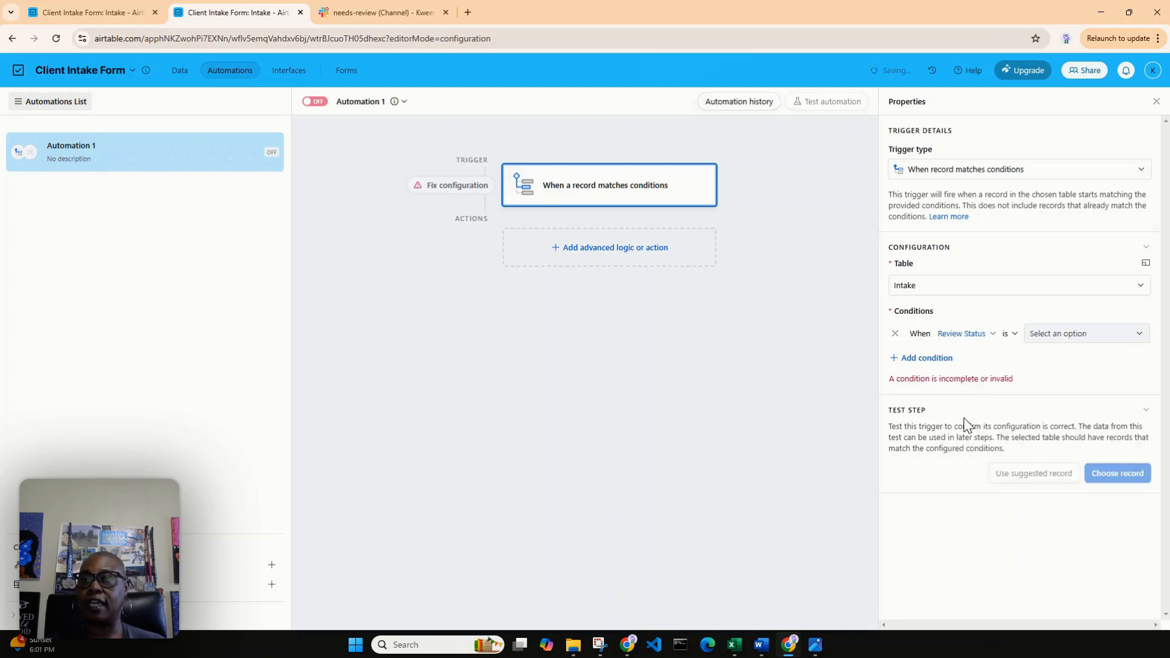
click(1070, 335)
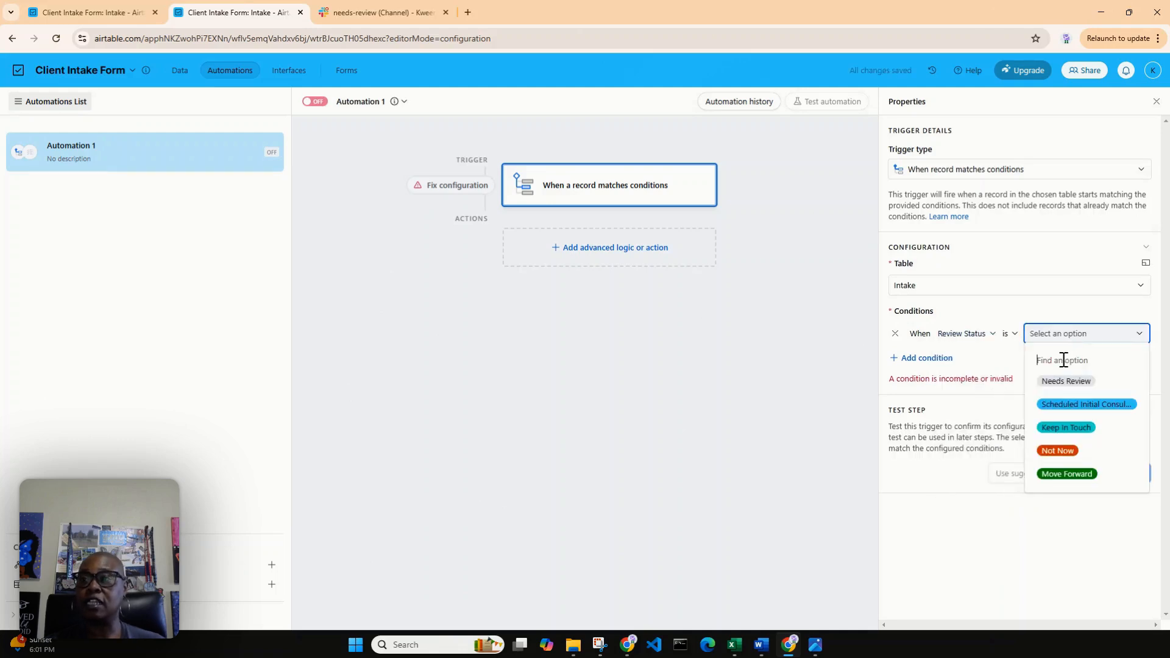
click(1058, 389)
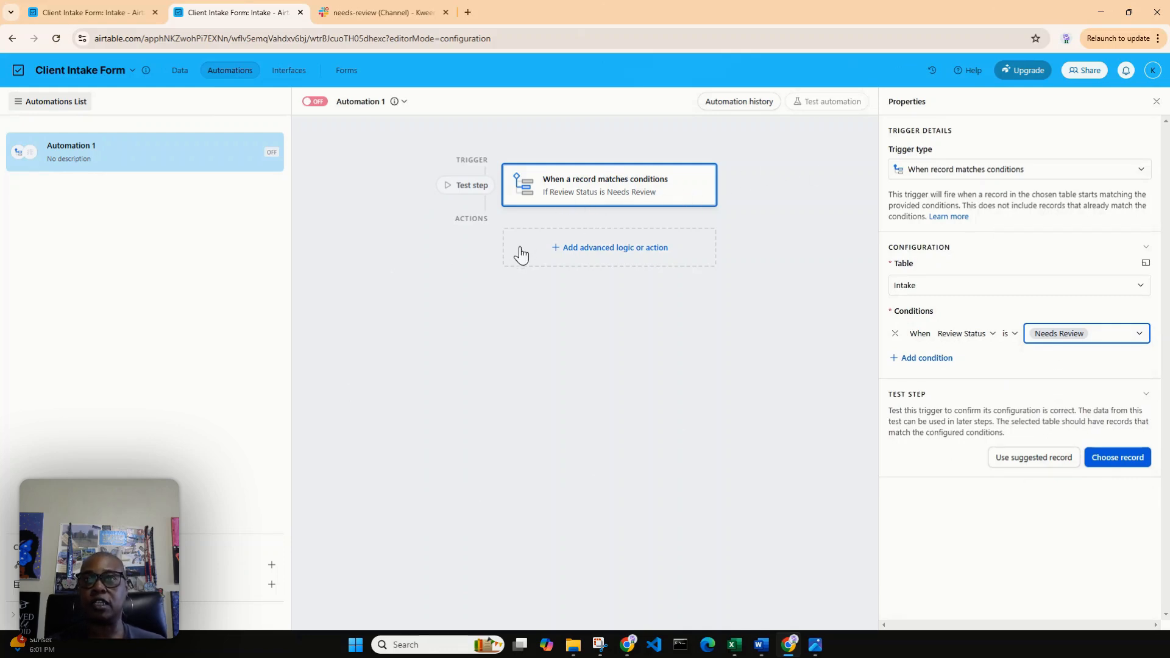
Add a Slack send message action to the automation after the record condition trigger.
click(614, 249)
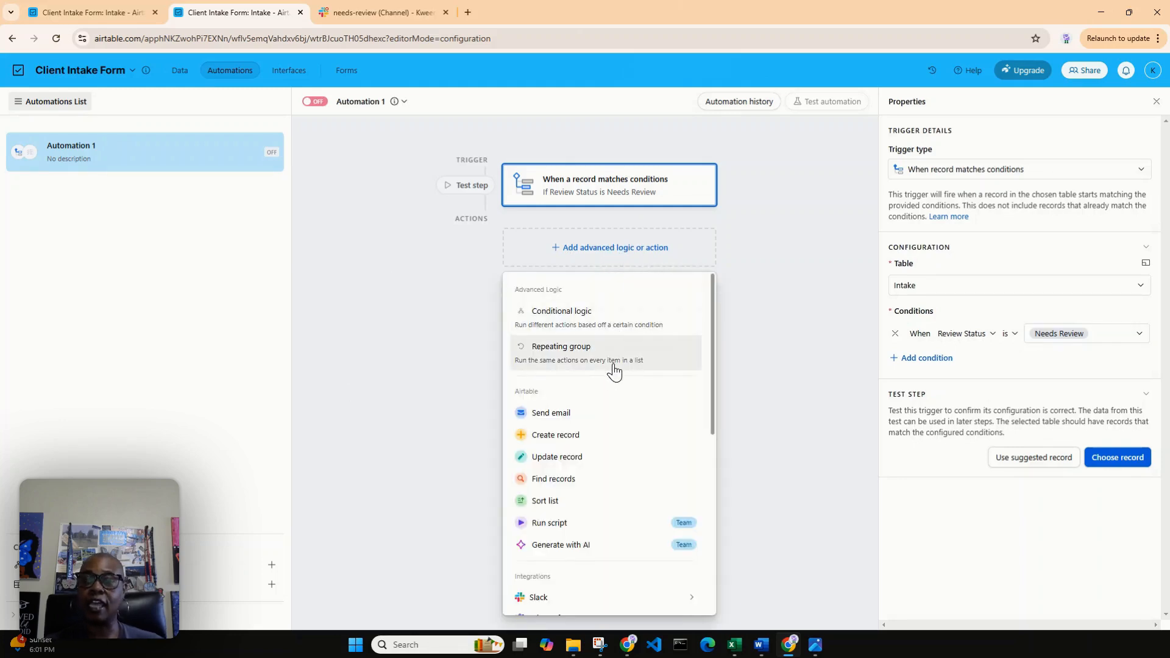
scroll(614, 371, down, 2)
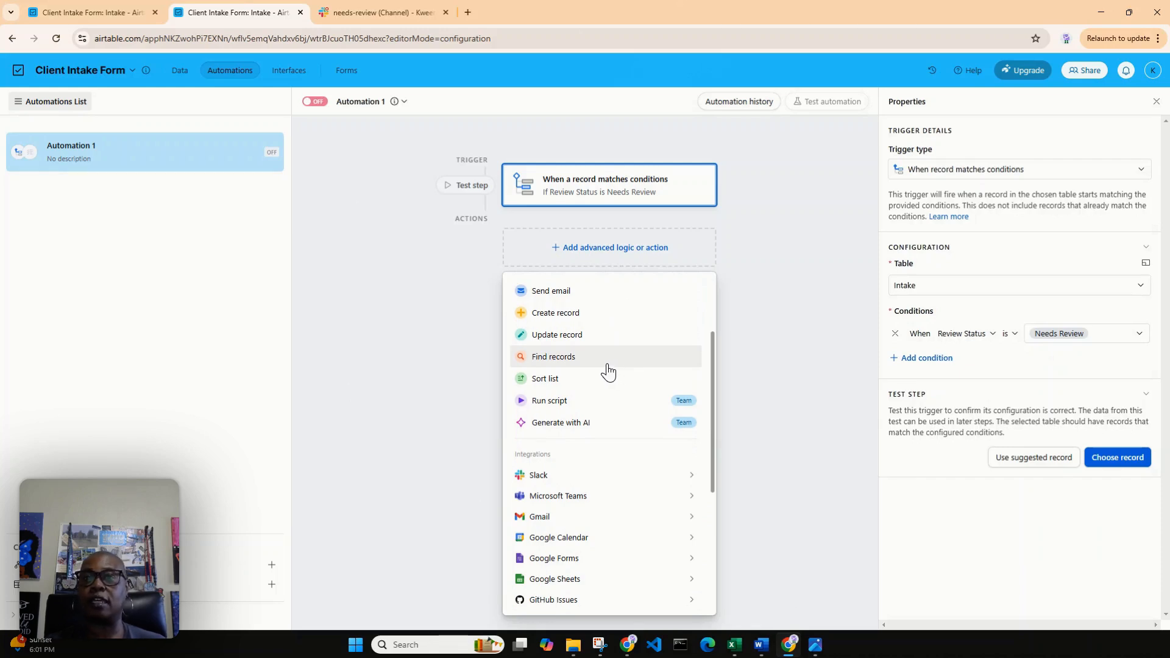
mouse_move(627, 478)
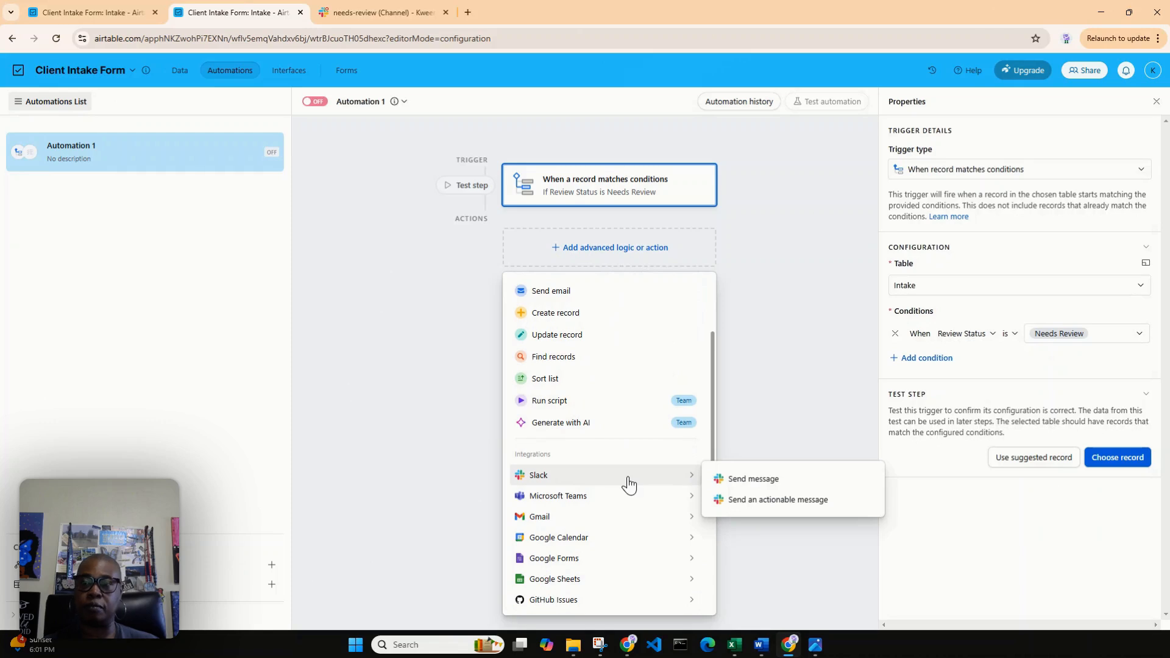
click(745, 478)
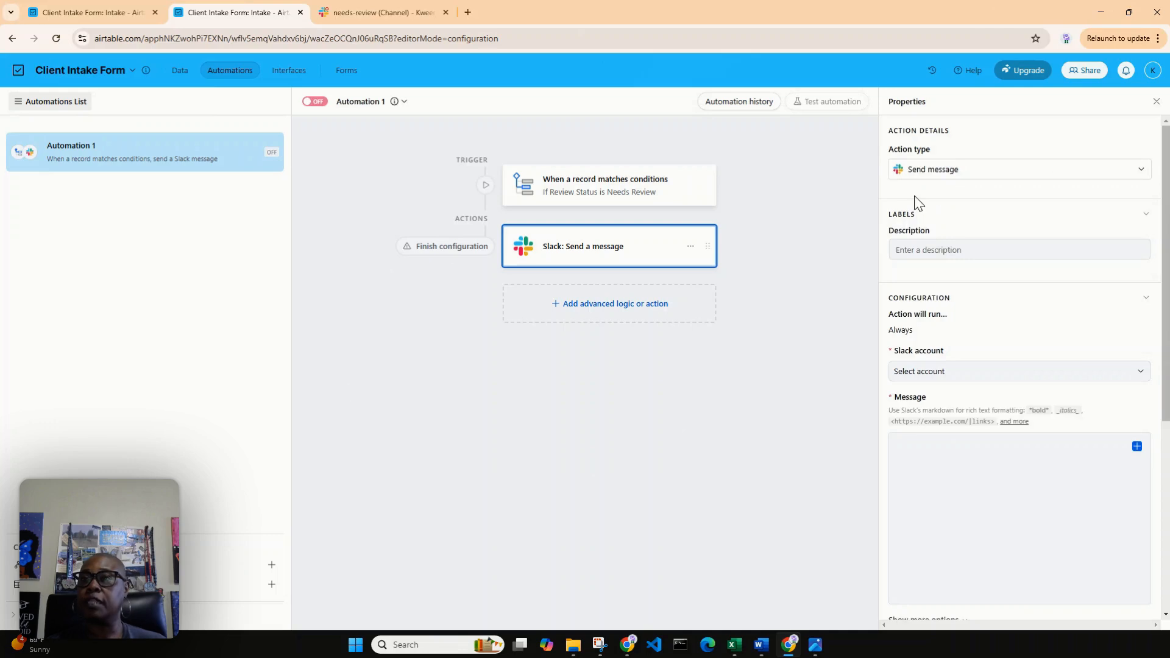
Describe the Slack message action as "Client Intake ~ Needs Review".
click(932, 249)
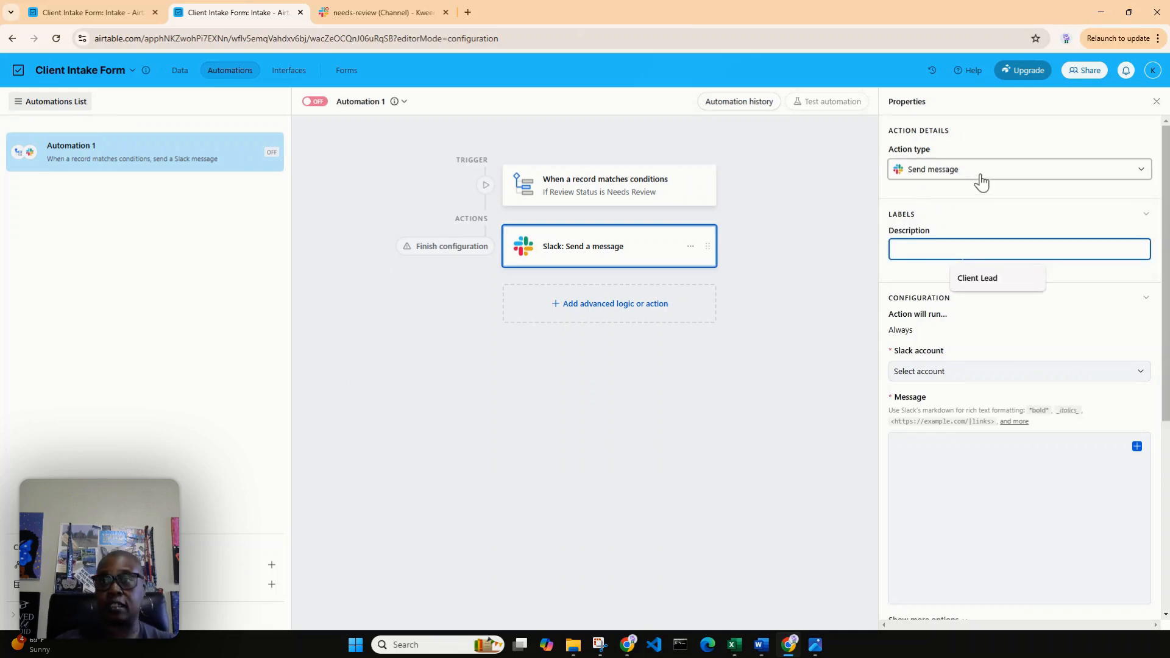
text(Client Int)
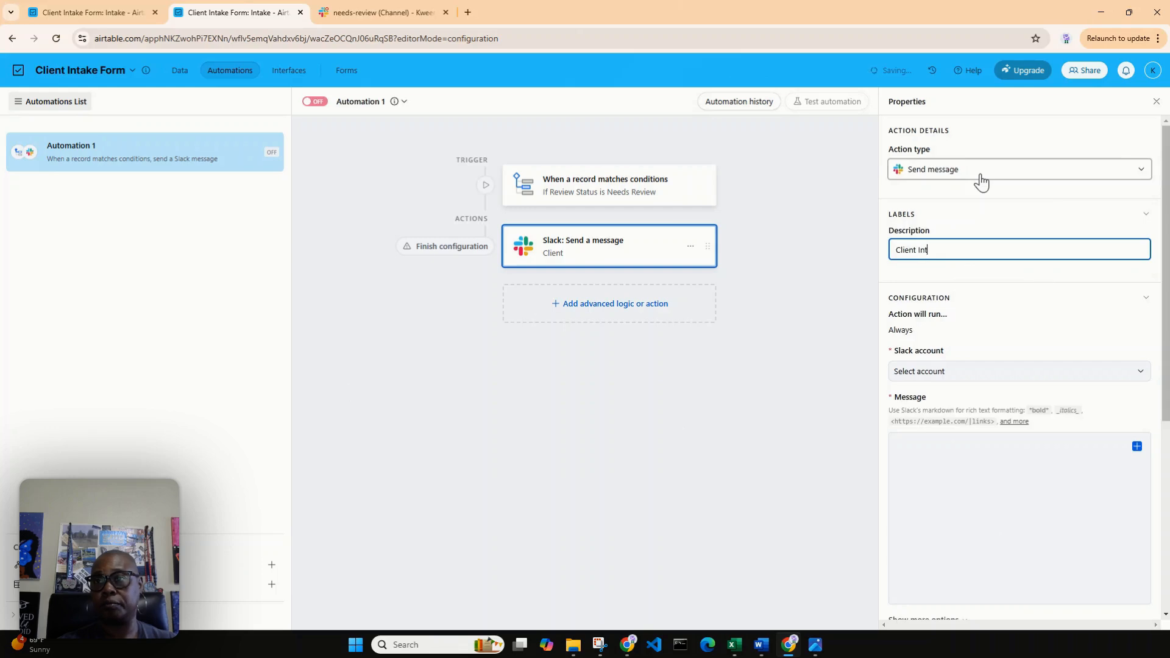
text(ake ~ )
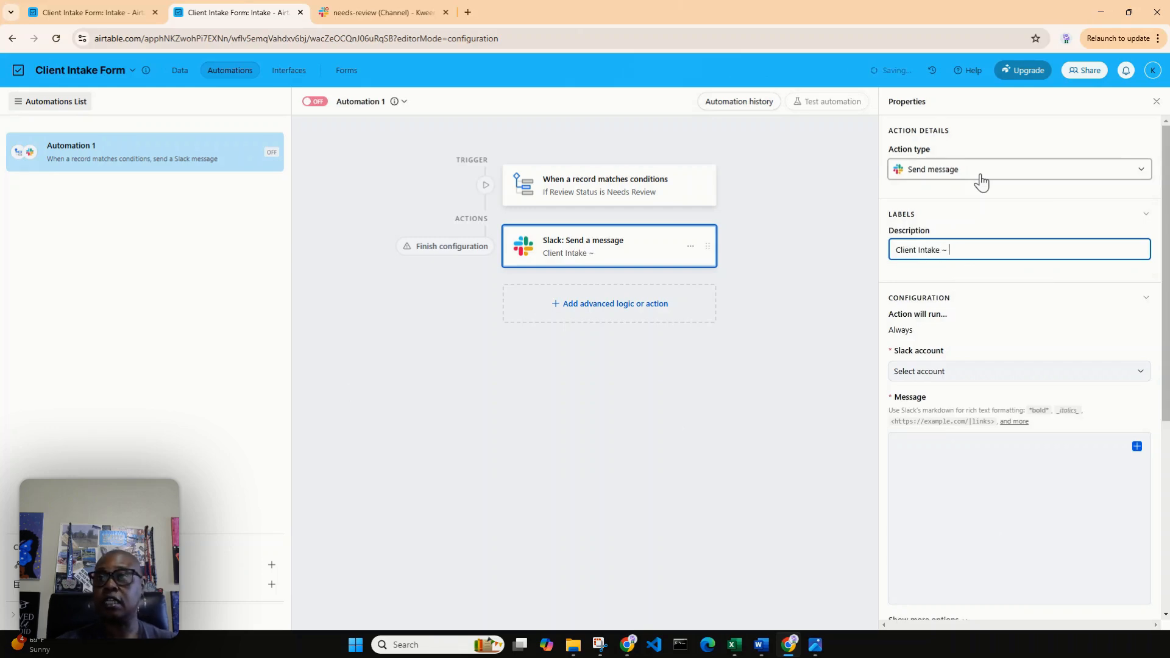
text(Needs)
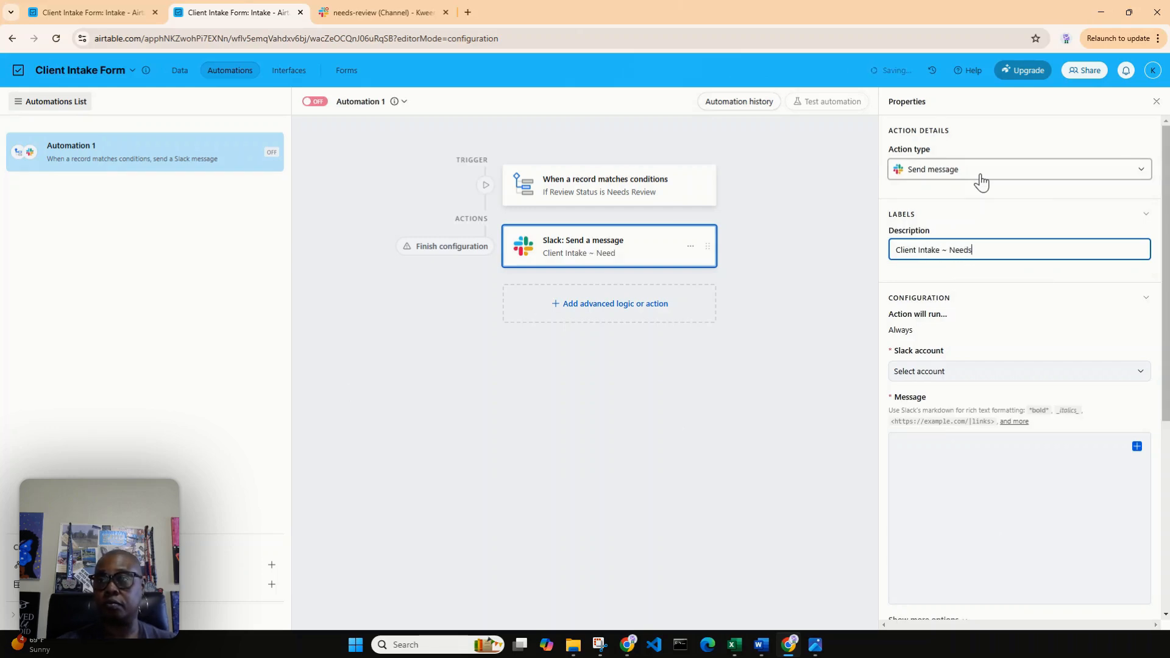
text( Review)
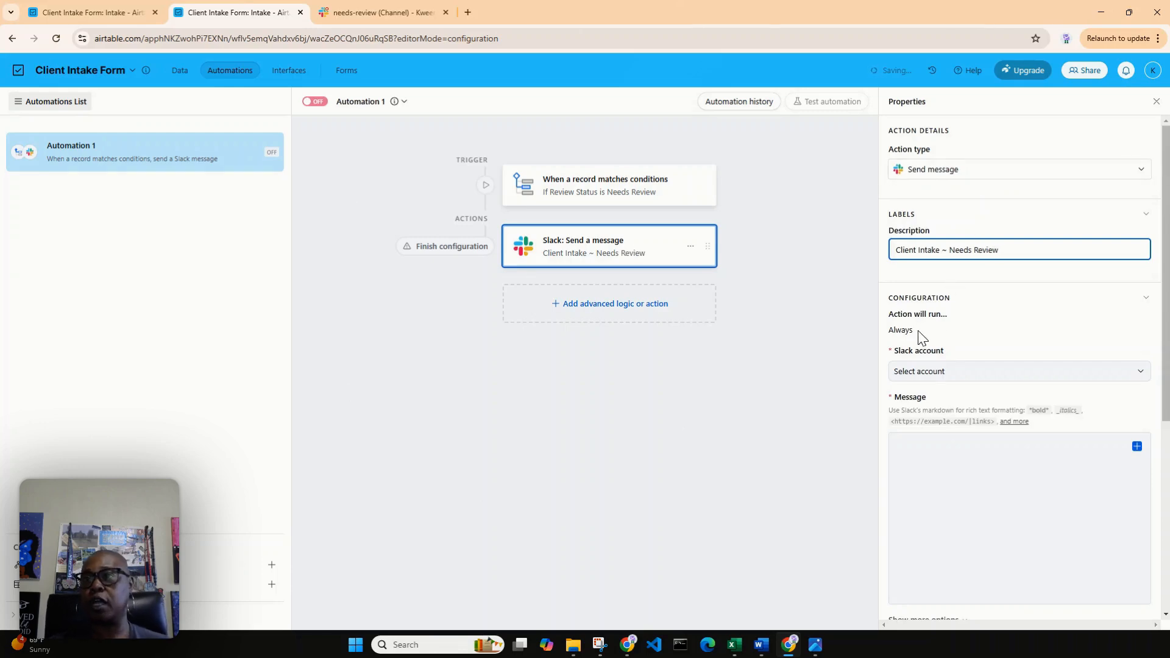
Set the message action to use the connected account named Slack account, and review the other account connection options.
click(925, 374)
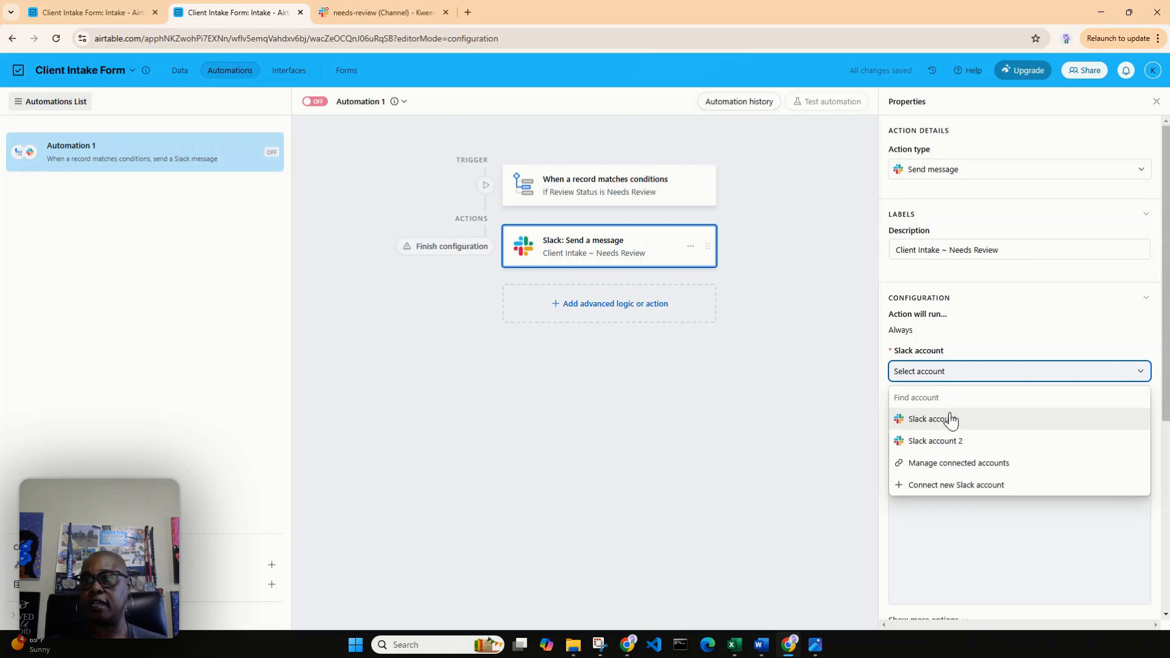
click(949, 426)
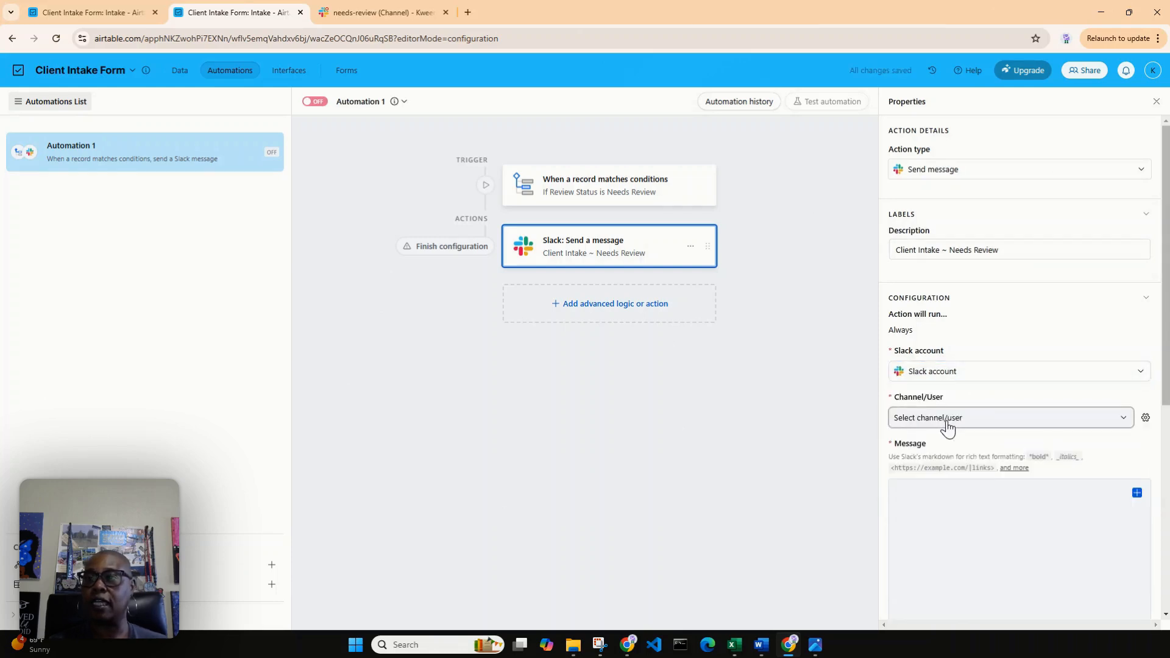
click(979, 373)
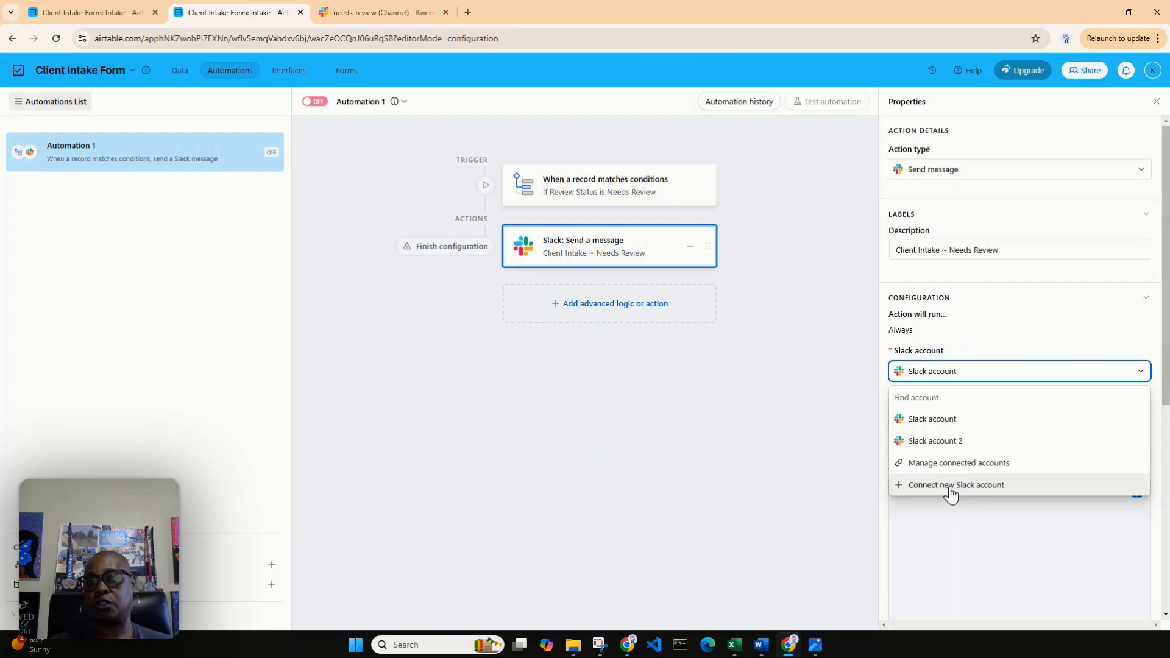
click(966, 556)
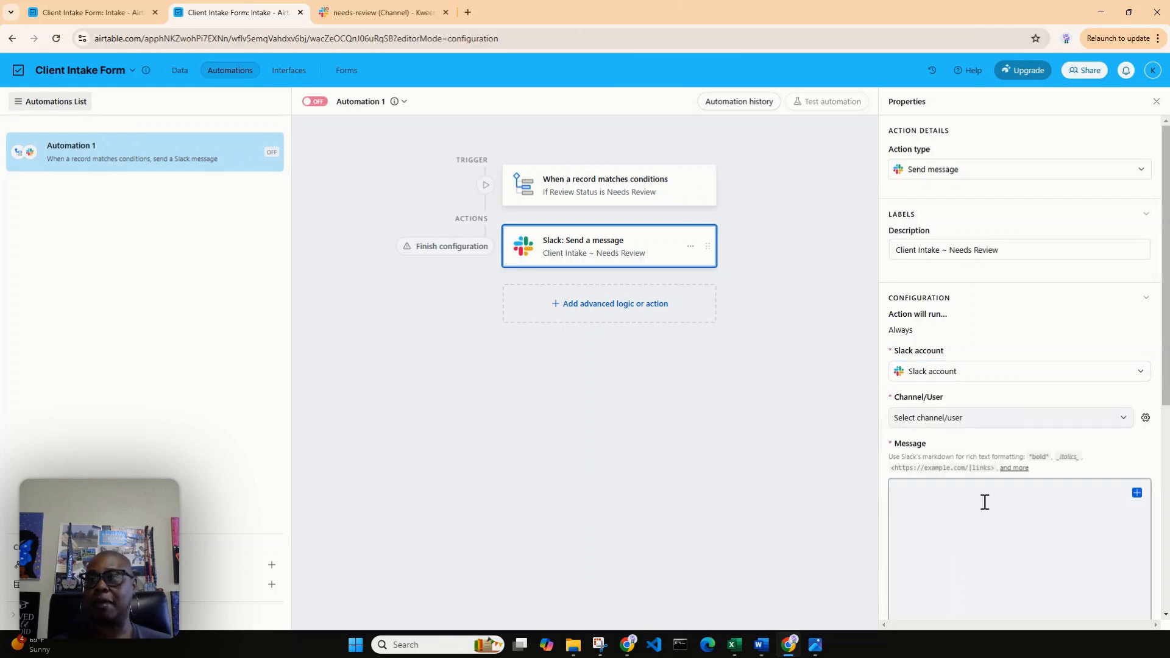
Set the Slack message's destination to the needs-review channel and check that channel in Slack.
click(912, 421)
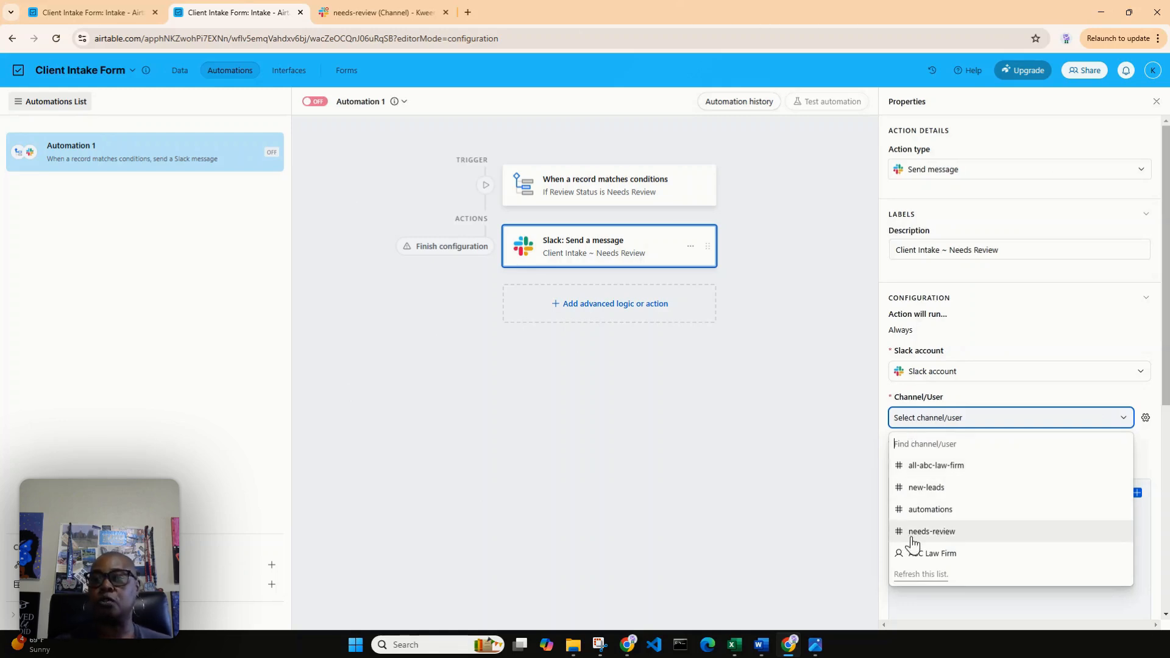
click(933, 532)
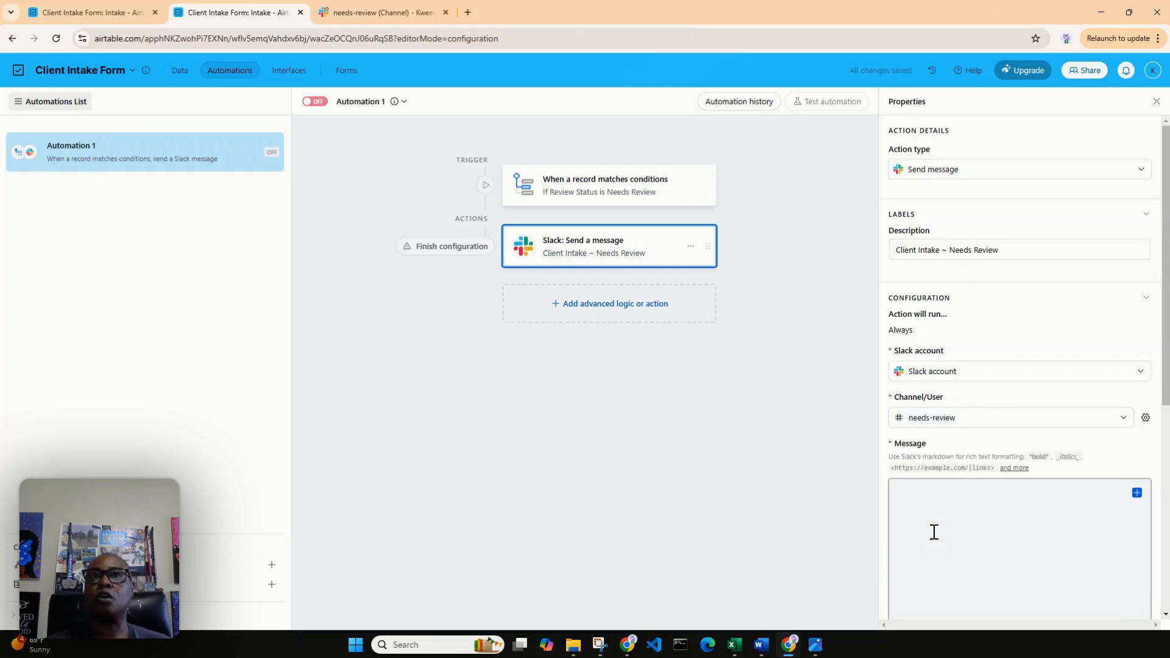
click(370, 12)
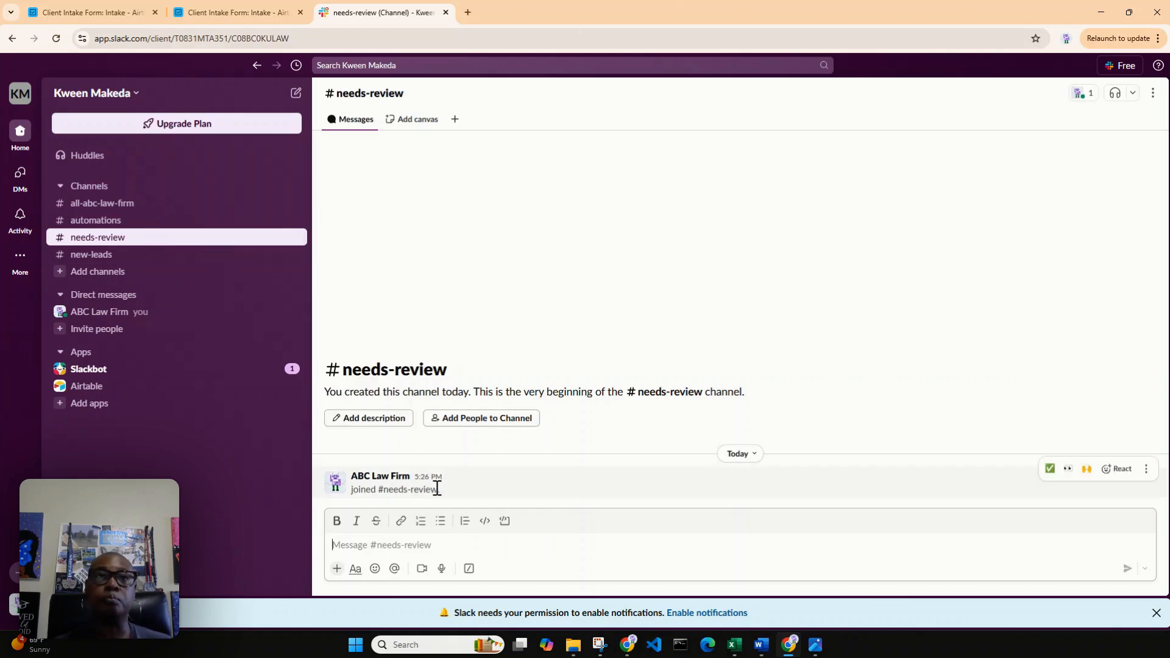
click(229, 7)
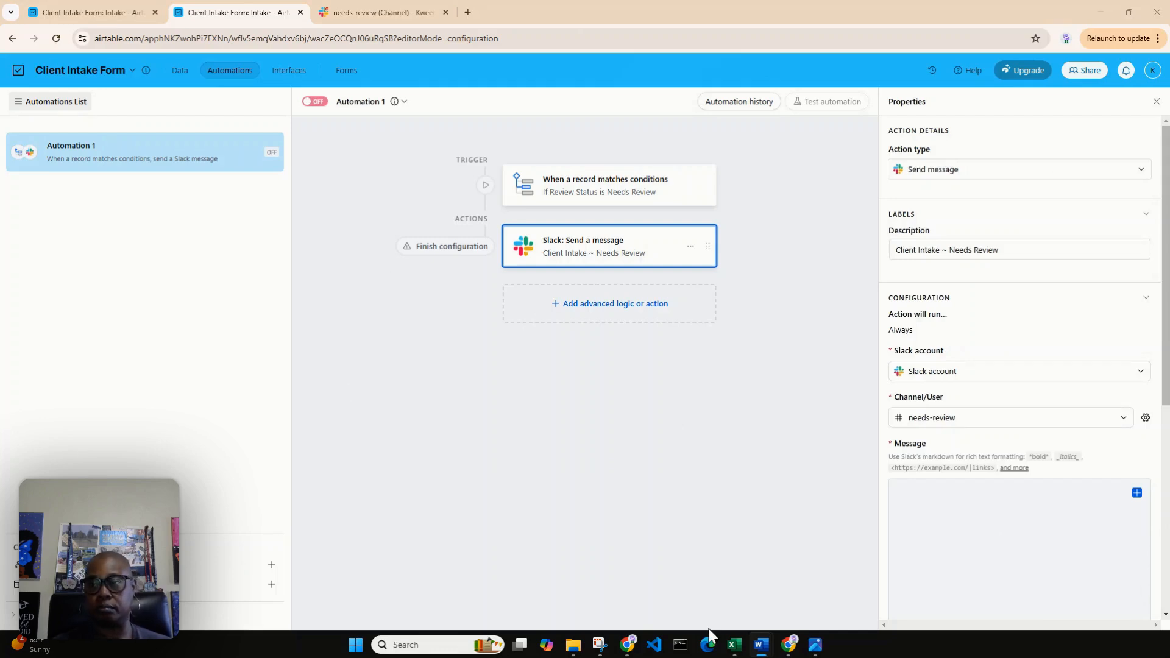
Paste the prepared "Hello Team!" client file review request, with its key areas checklist, as the Slack message body.
click(924, 488)
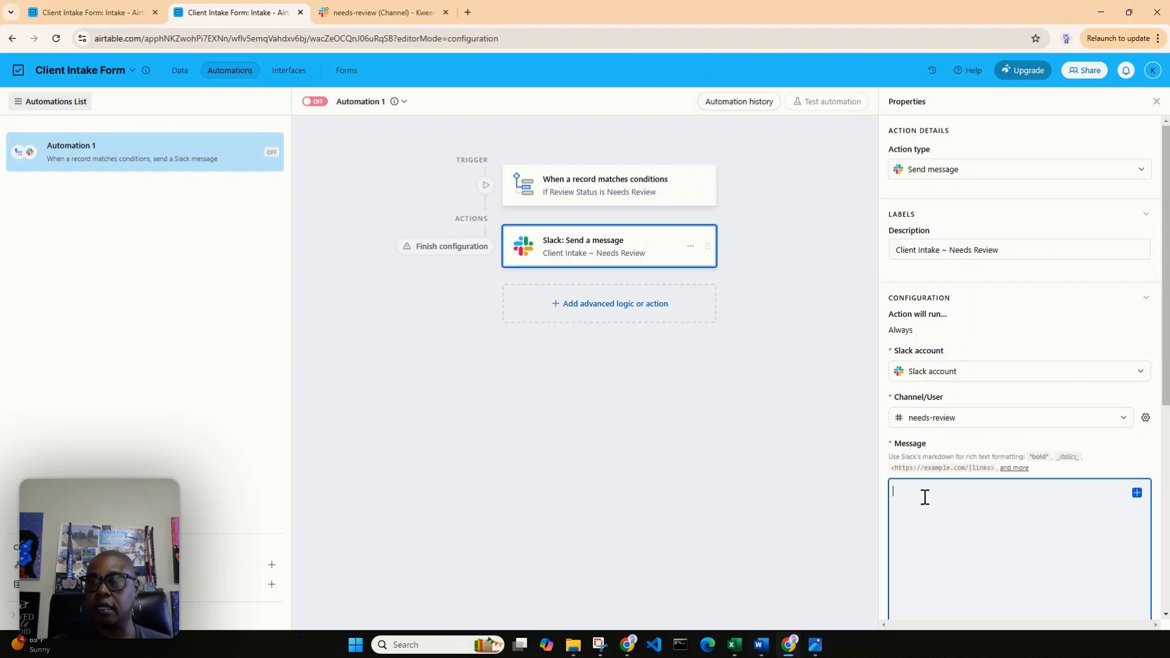
right_click(925, 495)
click(963, 374)
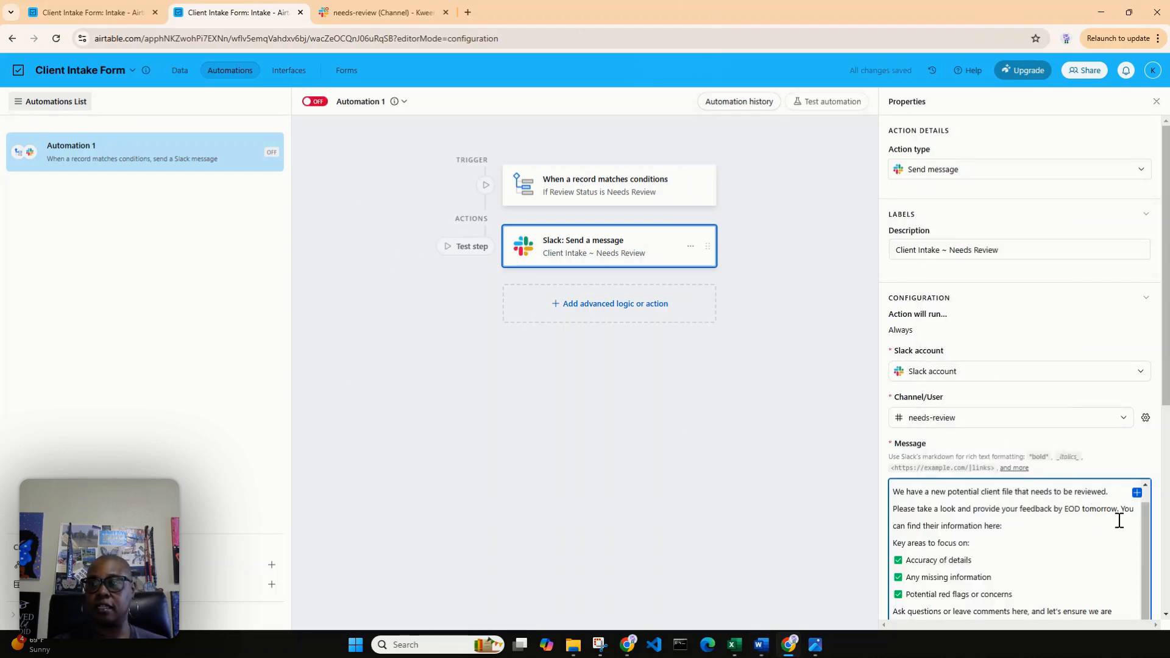
scroll(1148, 517, up, 1)
scroll(1148, 516, up, 1)
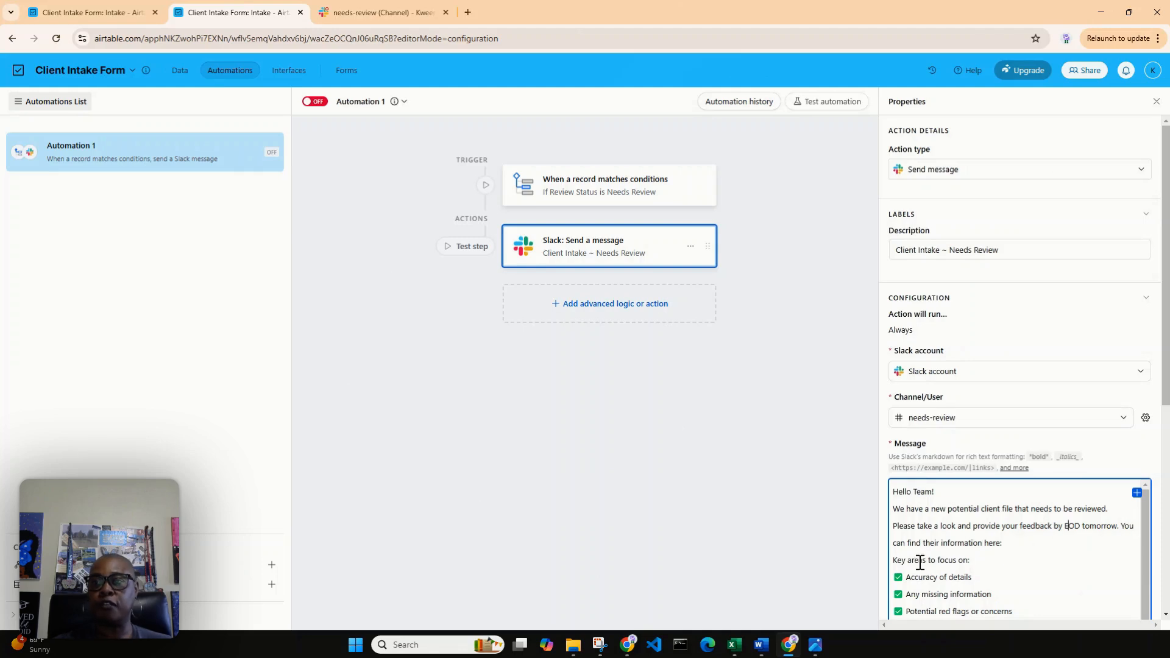
Insert the trigger record's Full Name field after "You can find their information here:" and review the rest of the message configuration.
click(1019, 541)
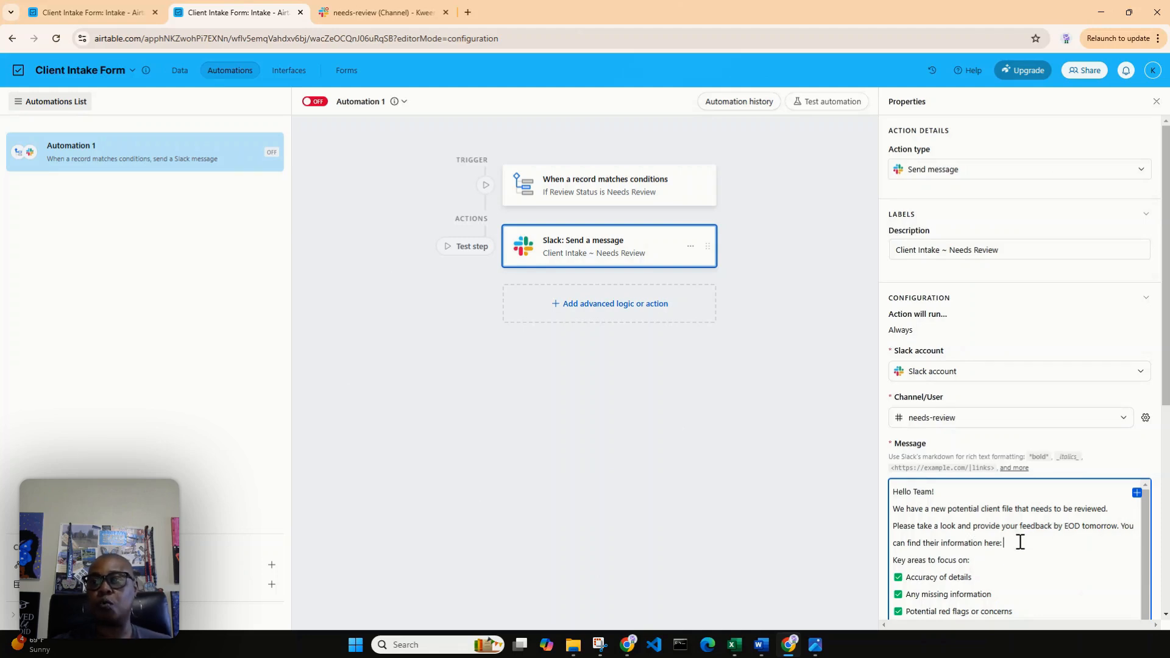
click(1137, 495)
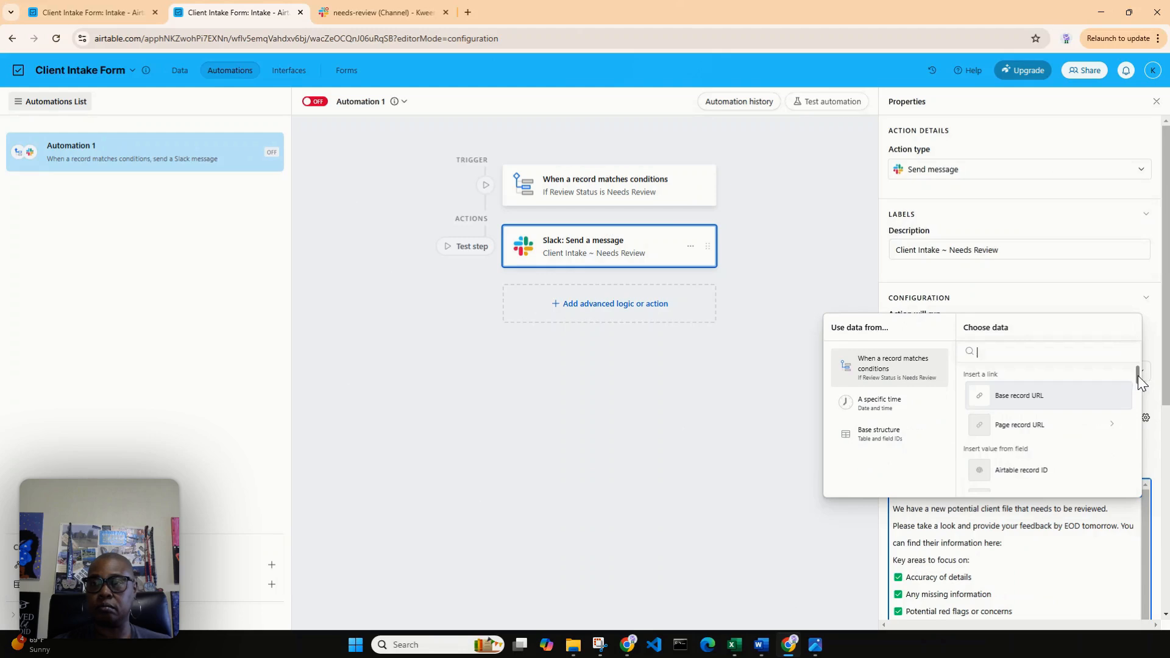
scroll(1132, 390, down, 3)
scroll(1132, 383, up, 3)
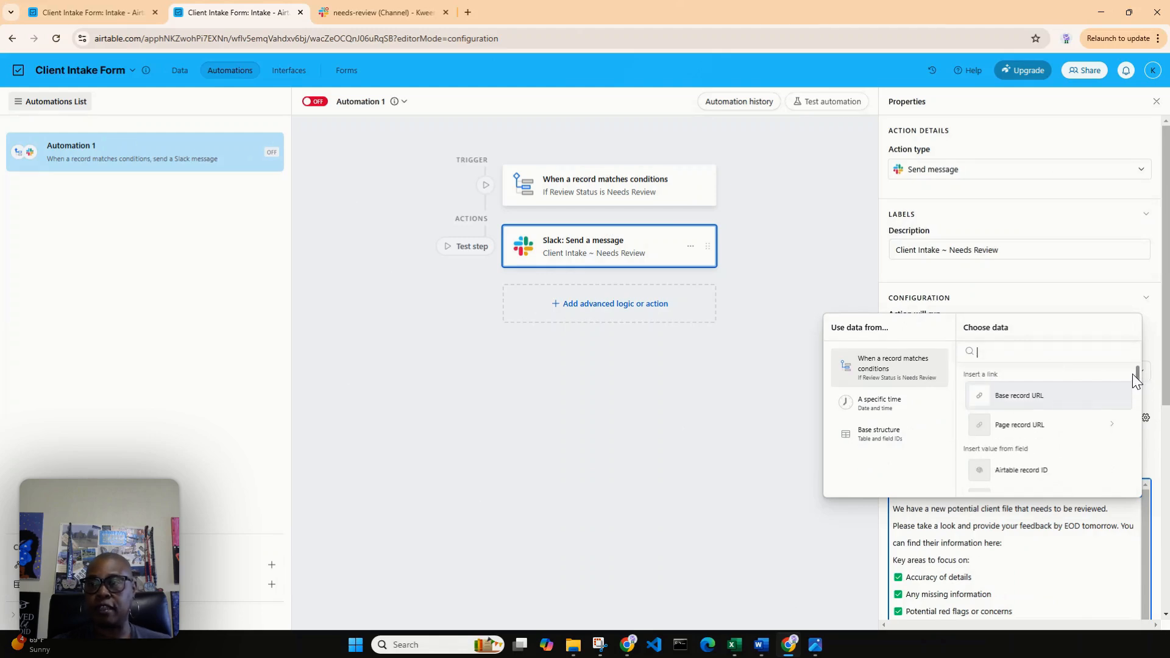
scroll(1132, 375, down, 1)
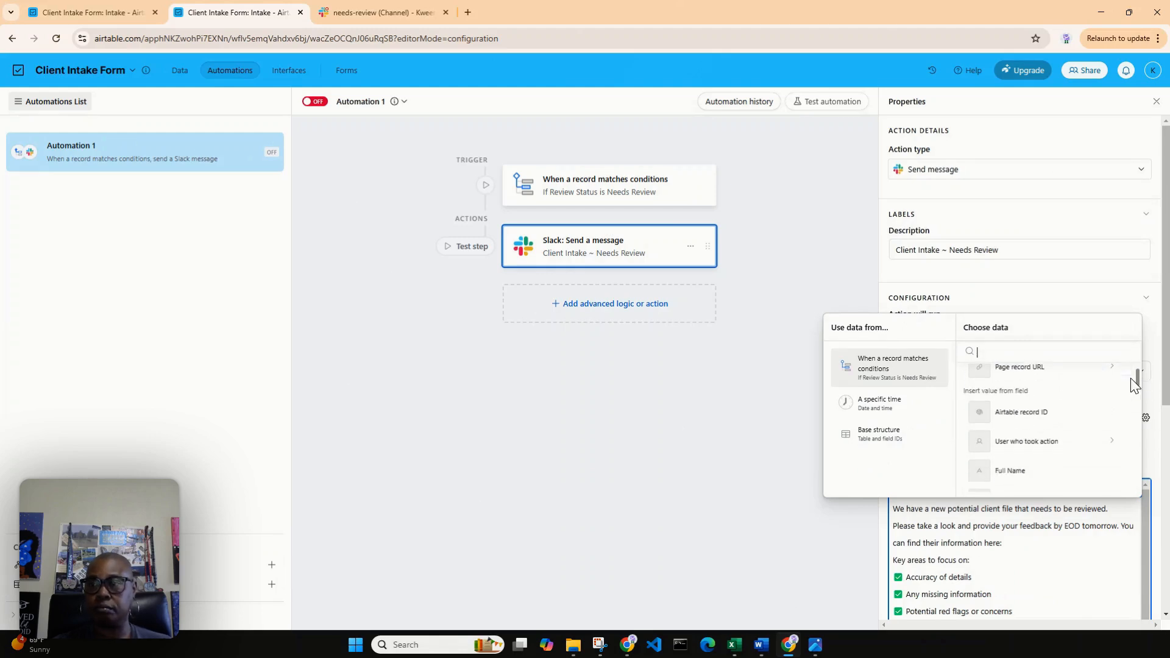
click(1041, 470)
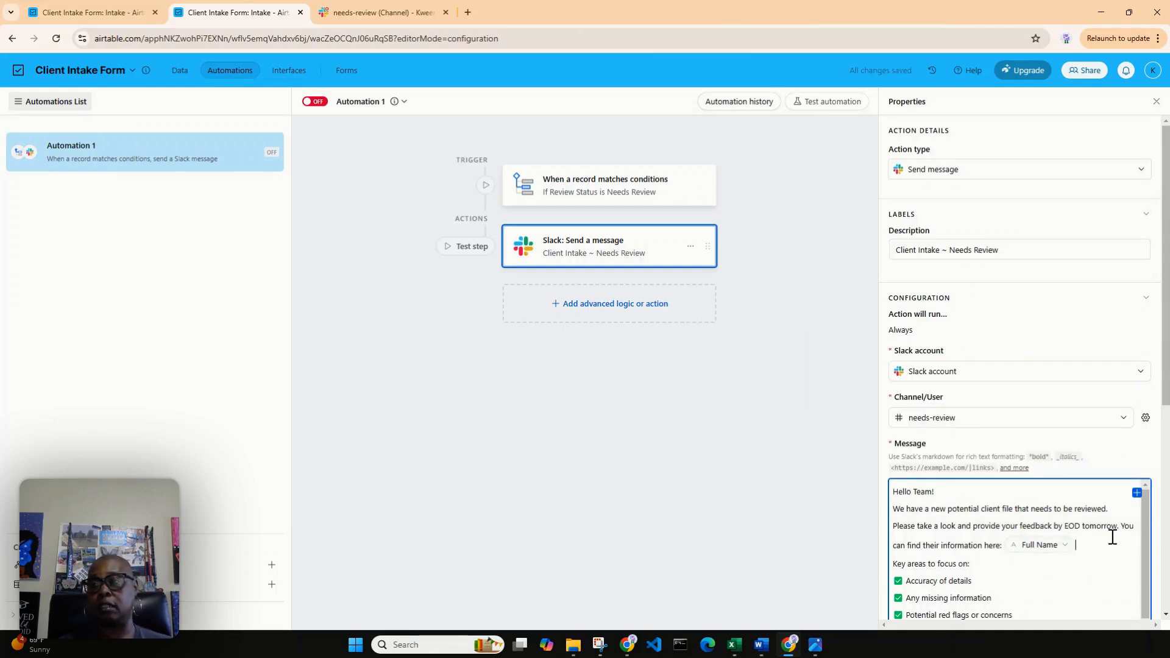
scroll(1143, 514, down, 1)
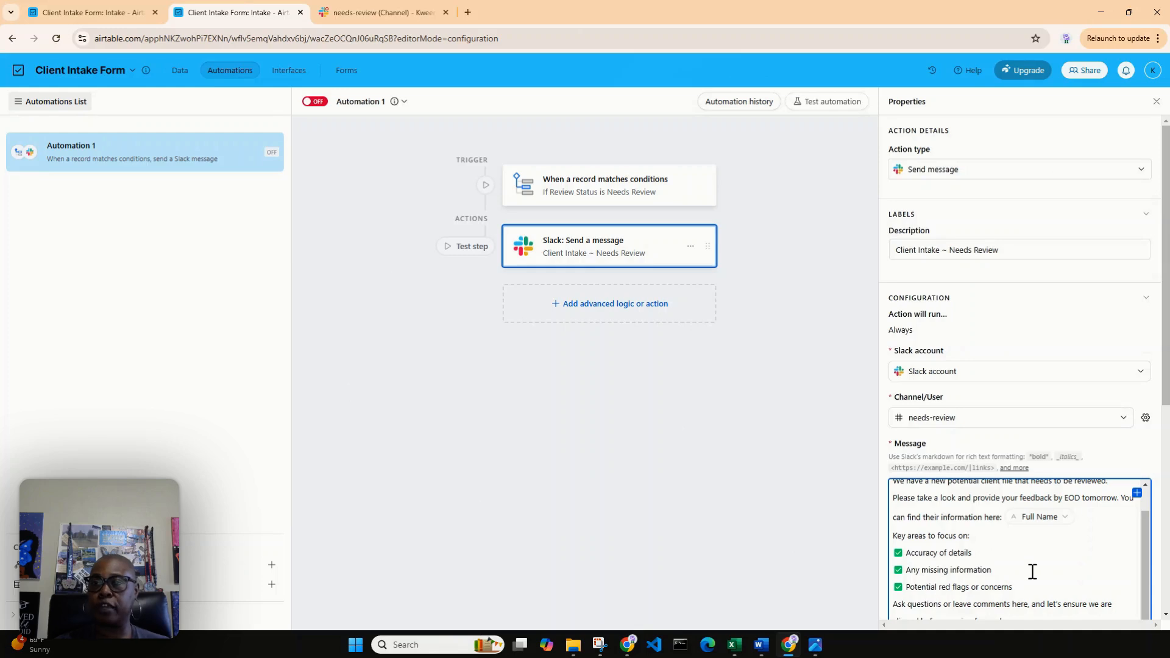
scroll(1016, 588, down, 1)
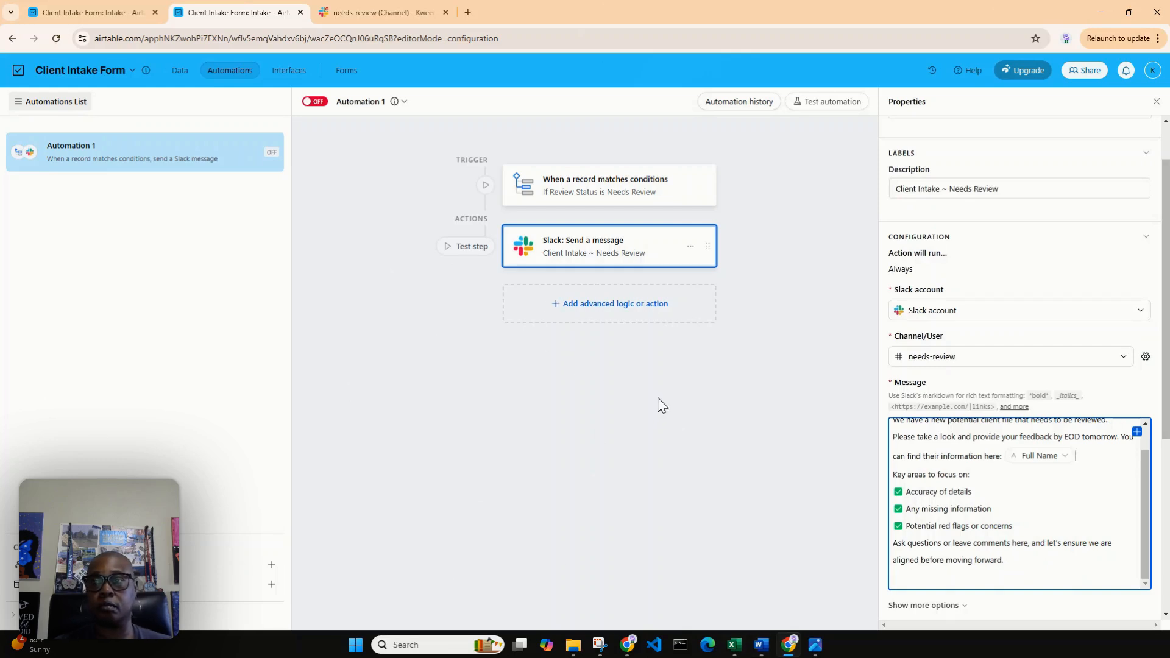
scroll(1062, 458, down, 3)
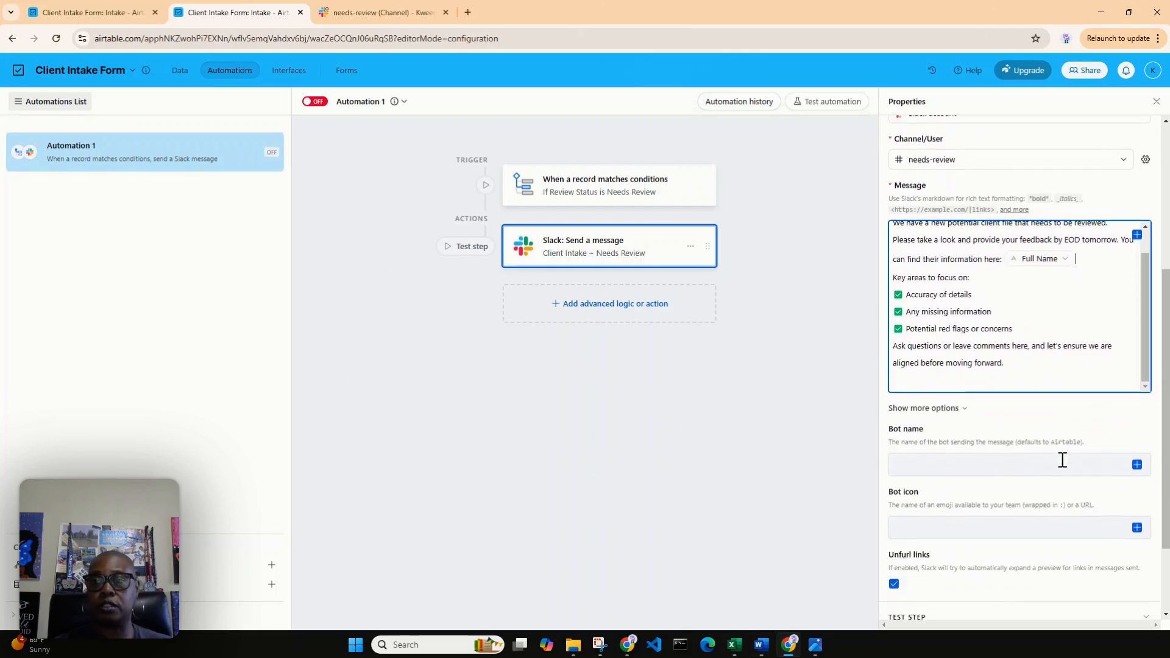
scroll(1062, 460, down, 2)
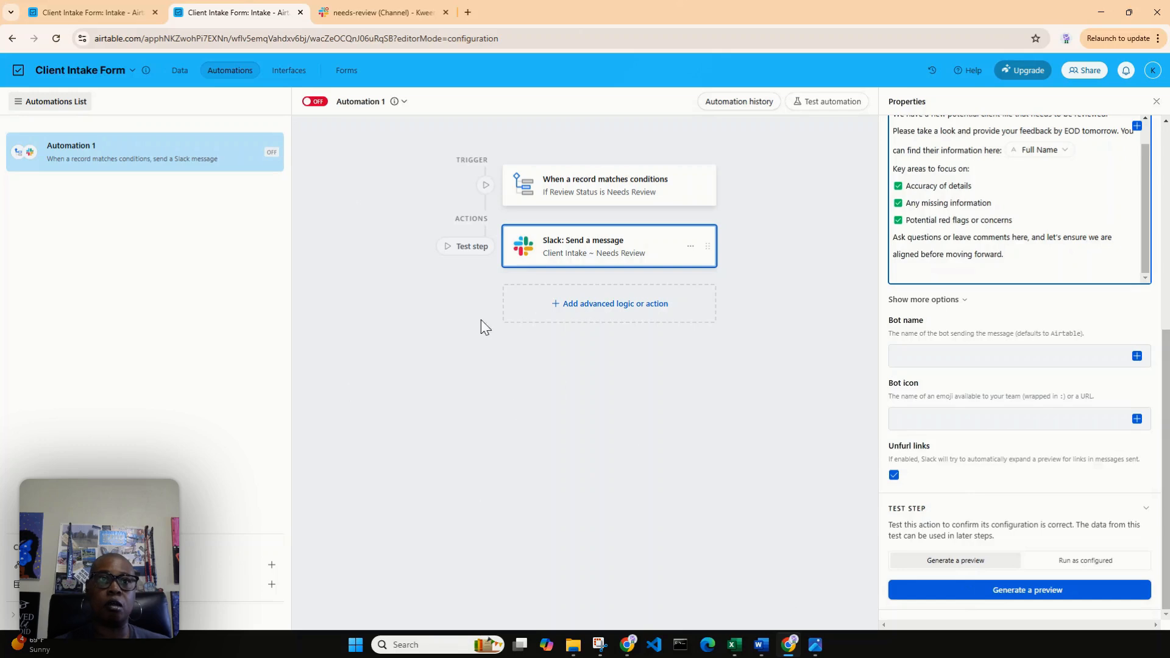
Rename the automation as "Client Intake ~ Needs Review".
click(277, 152)
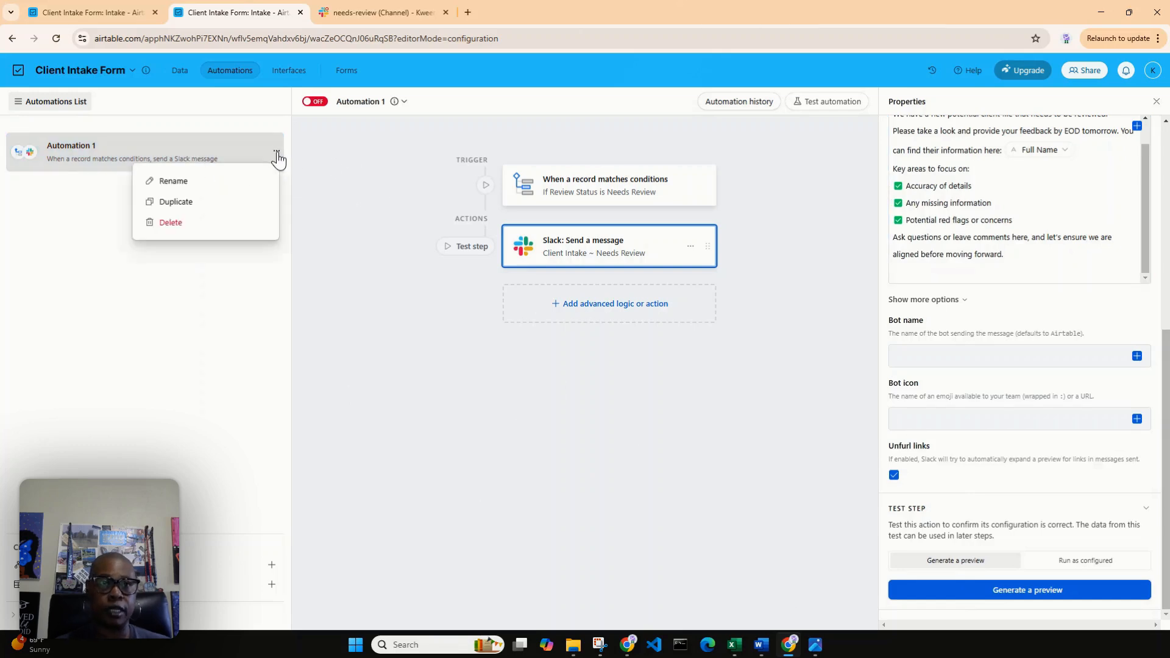
click(240, 180)
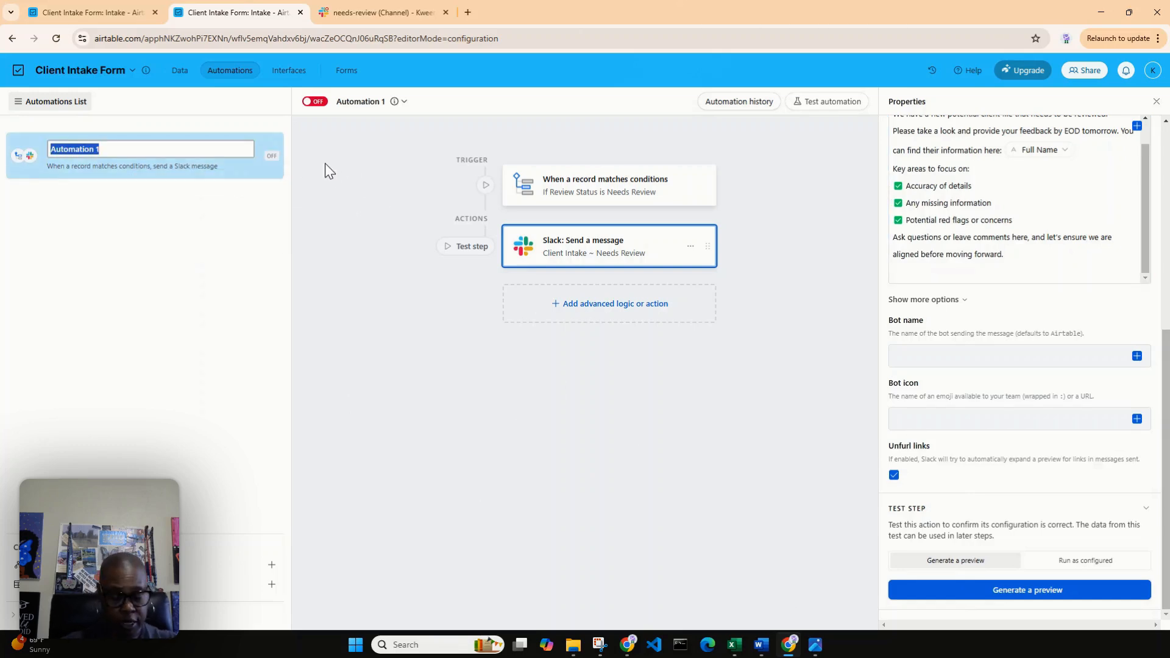
text(Client I)
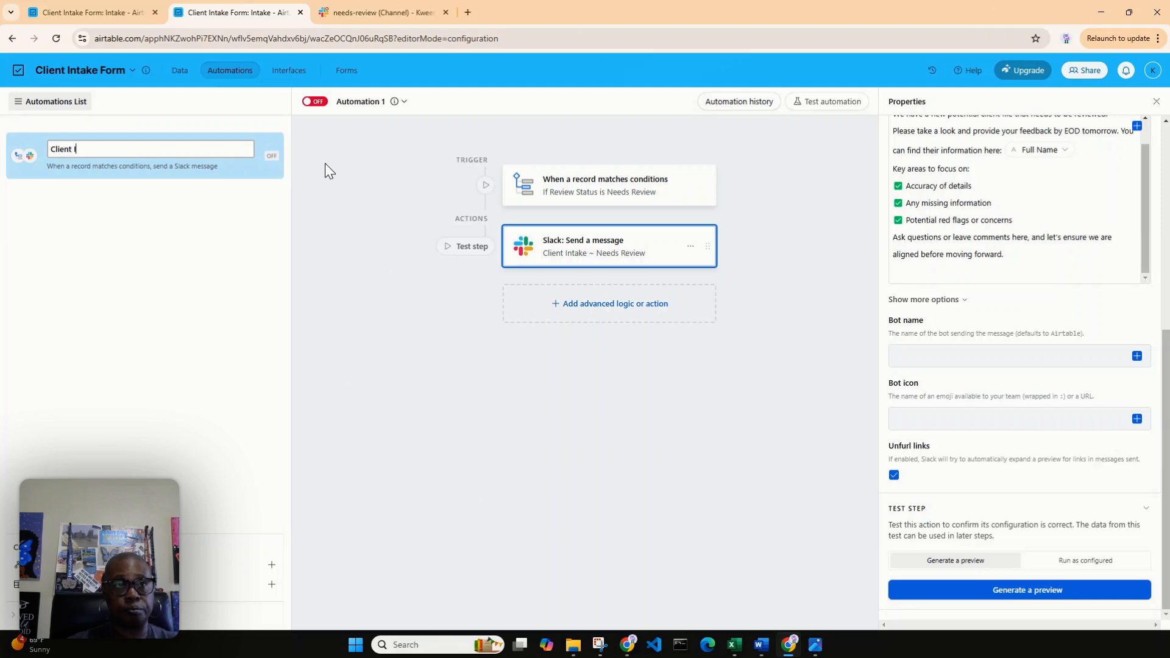
text(ntake ~)
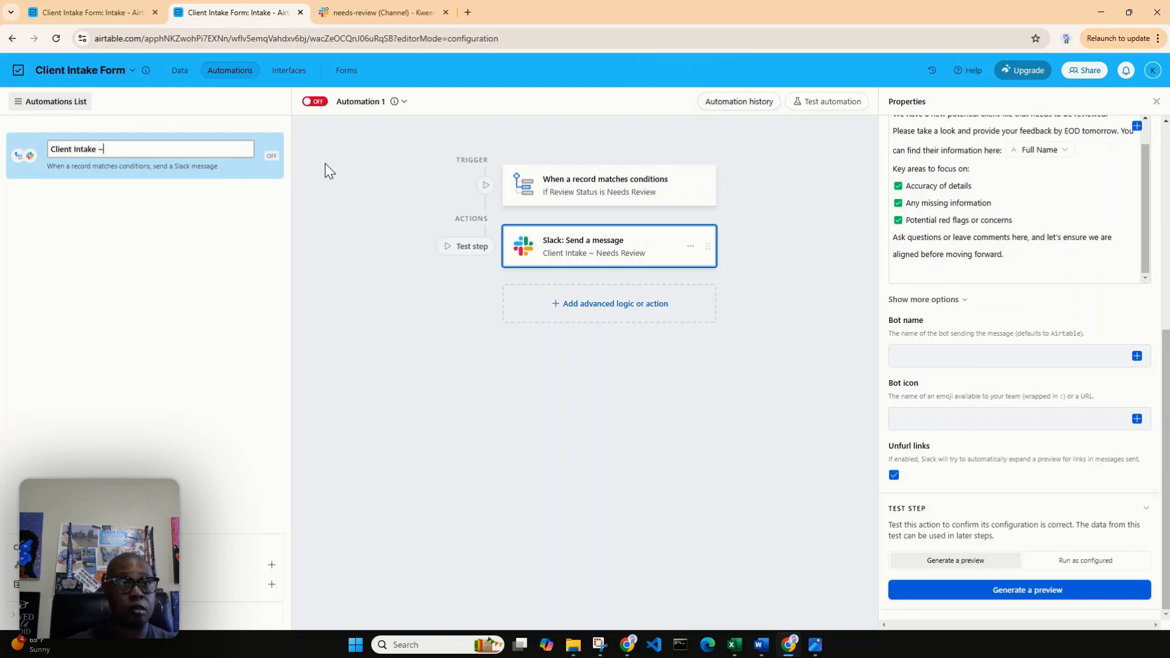
text( Need)
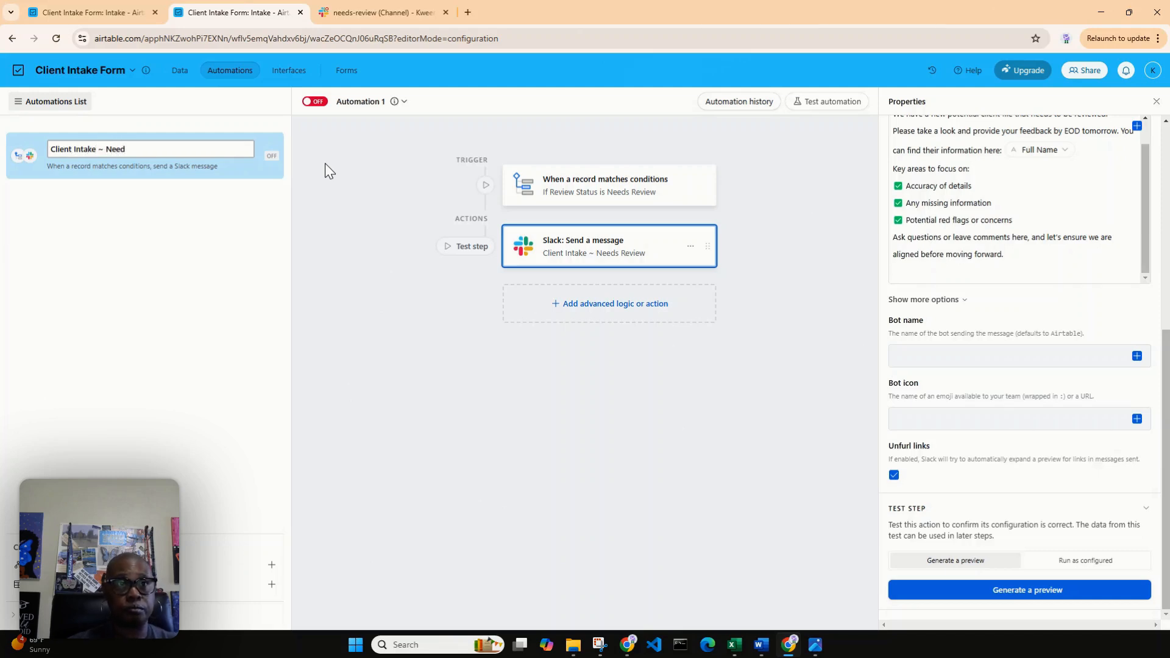
text(s Review)
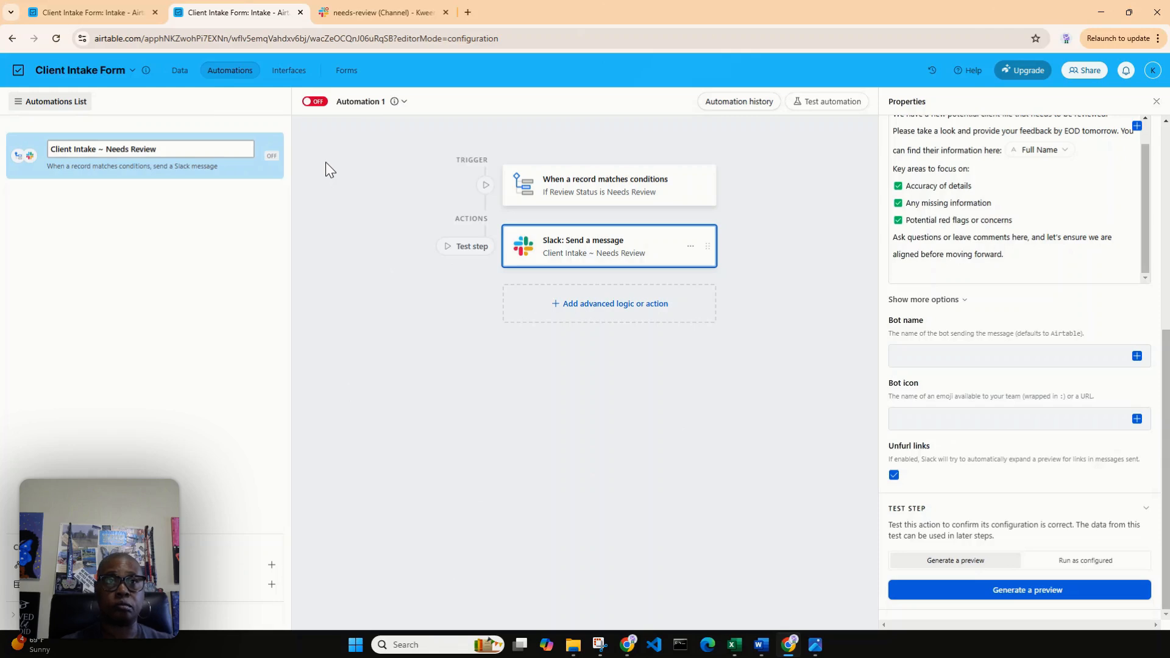
key(Return)
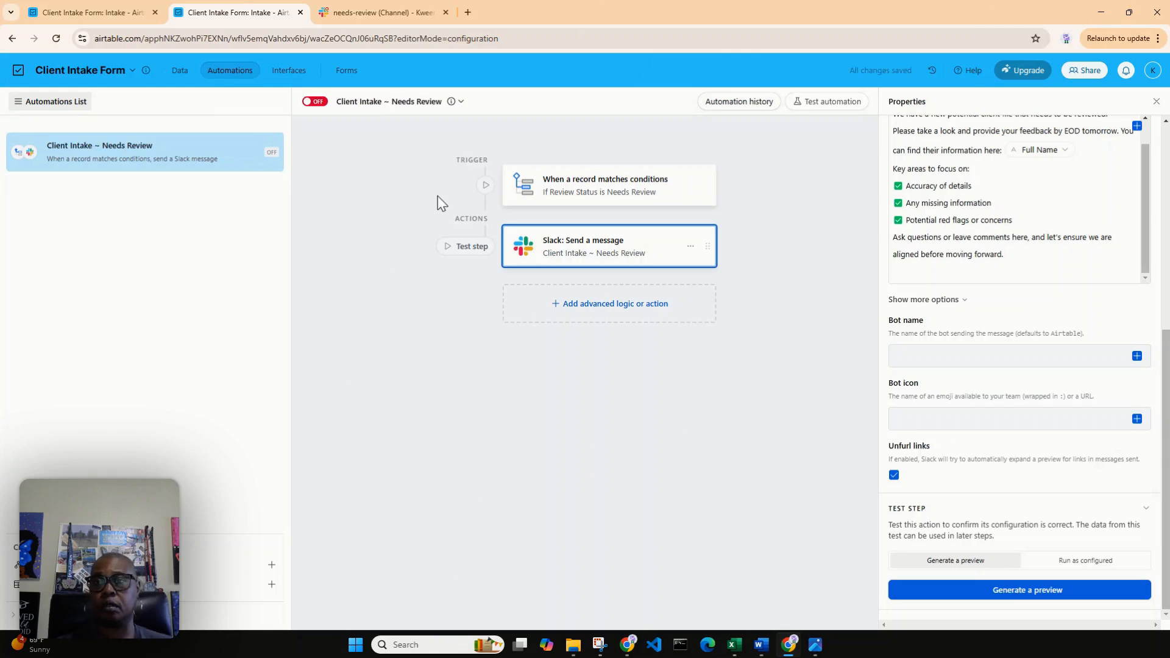
Generate a test preview of the Slack message using the client record with the Needs Review status.
click(948, 594)
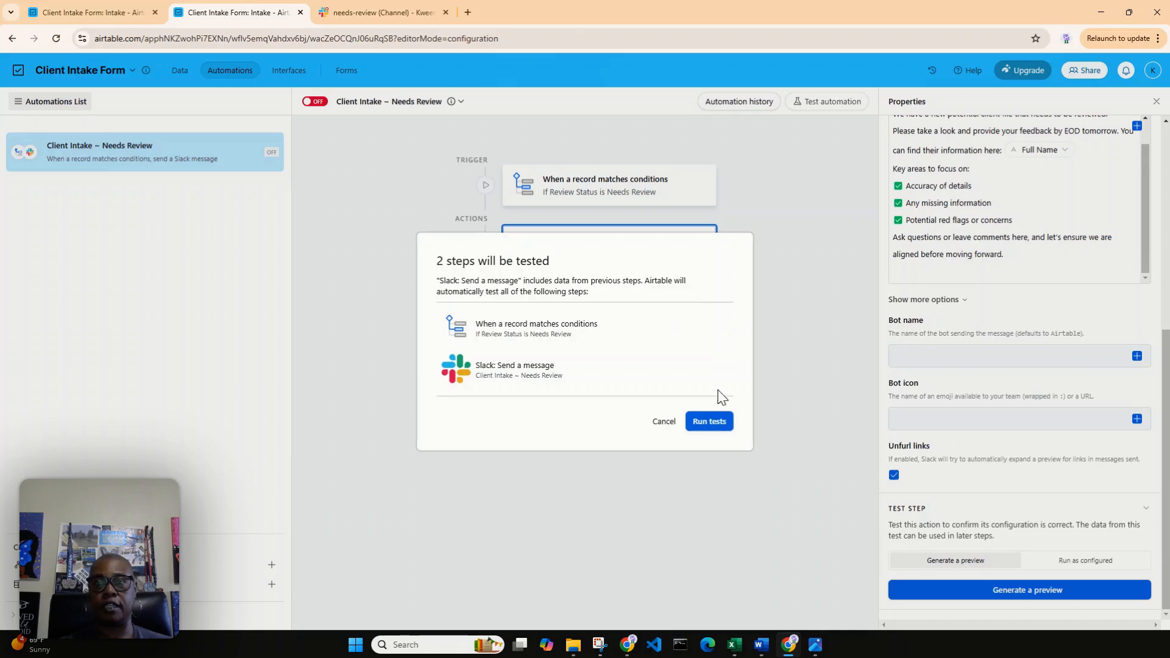
click(710, 421)
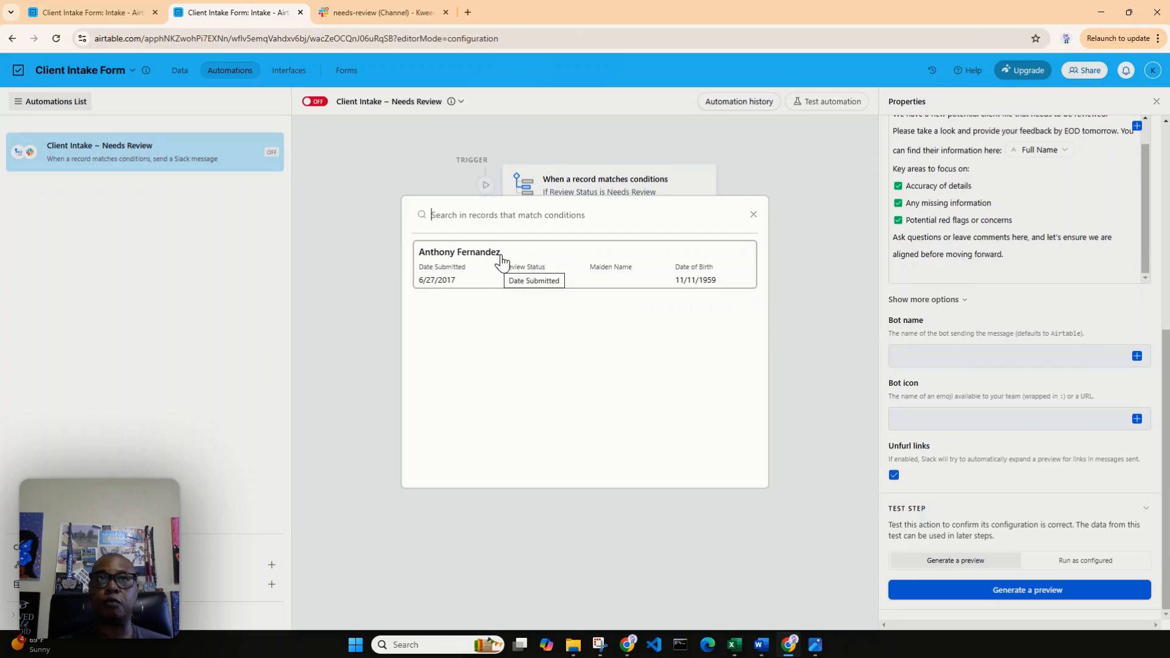
click(107, 13)
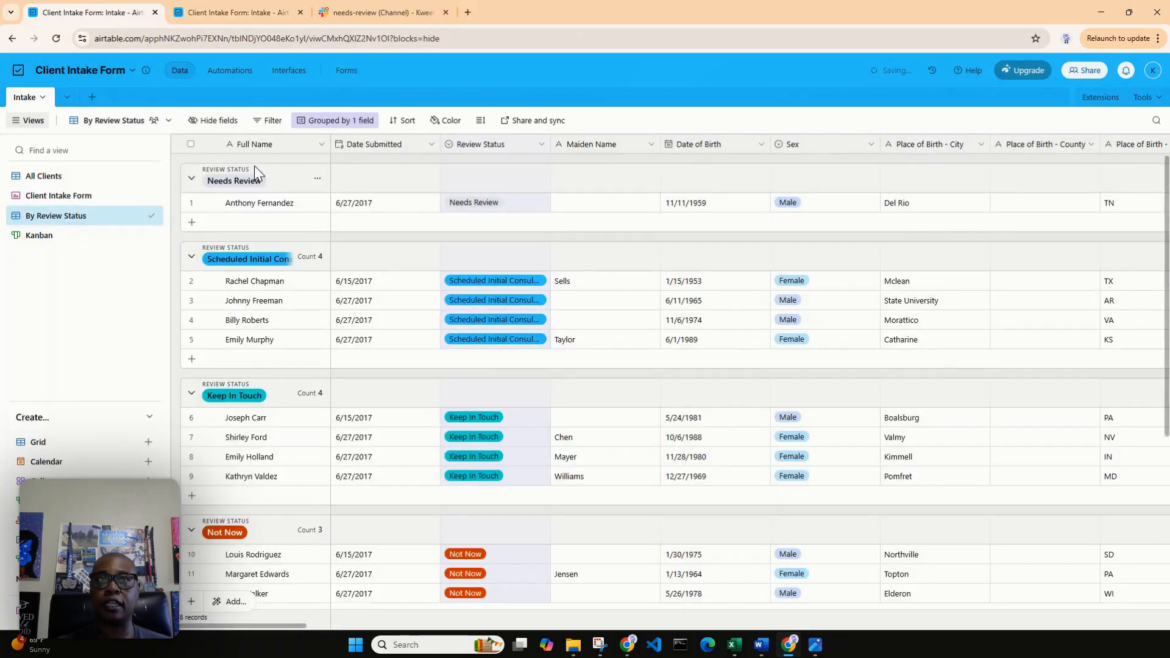
click(215, 6)
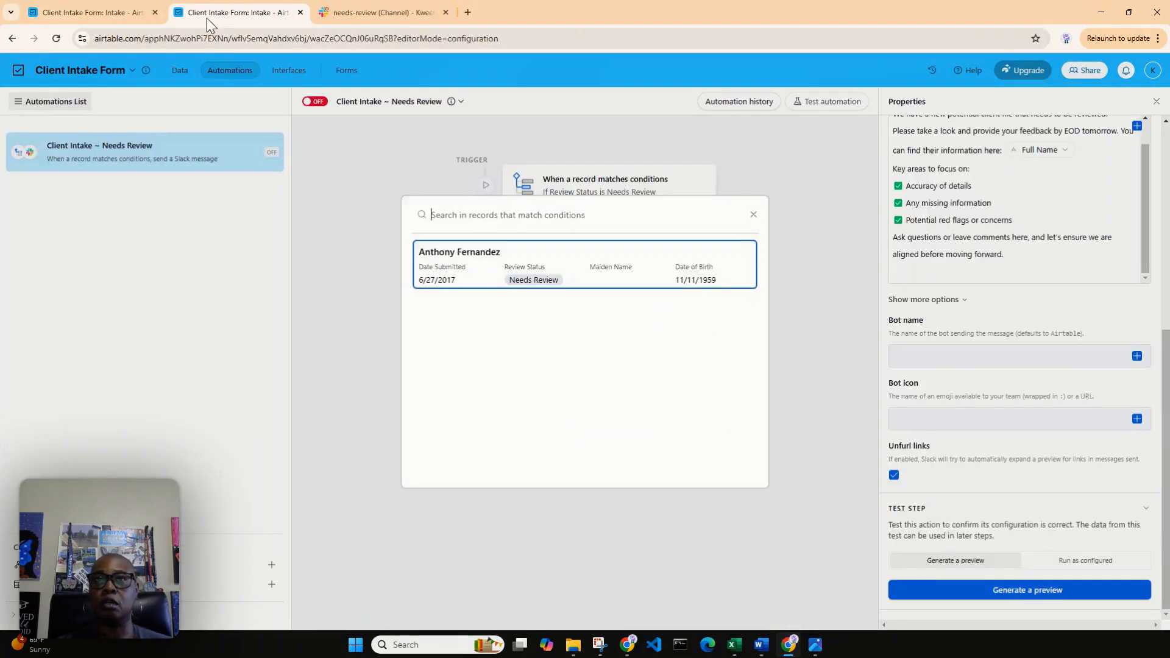
click(475, 271)
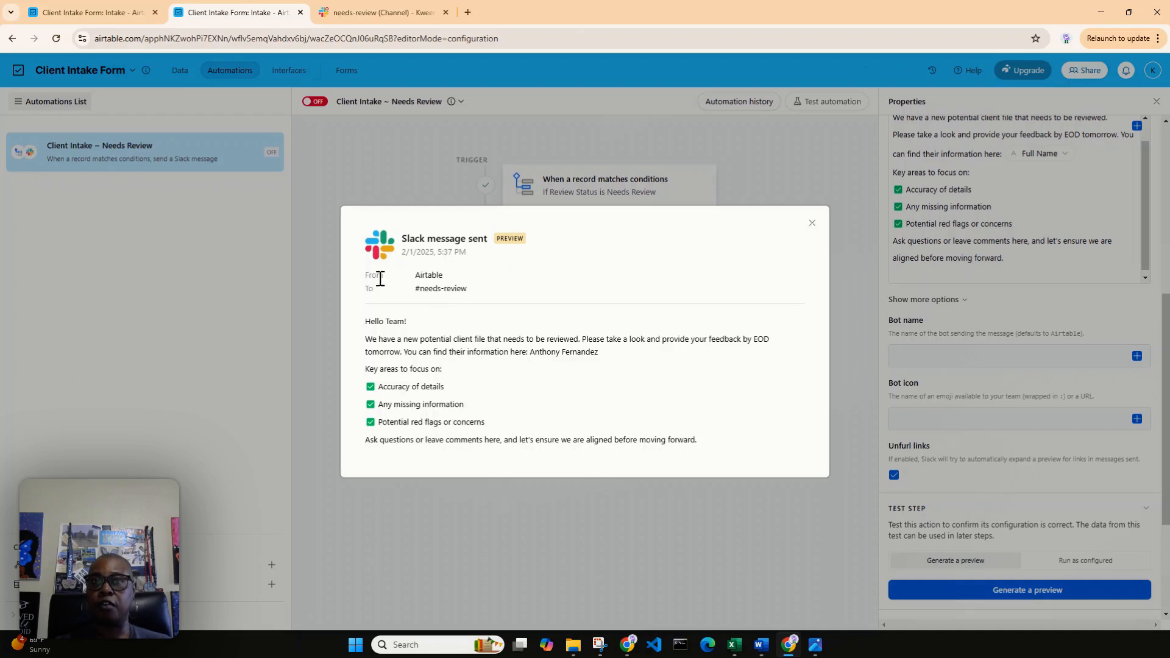
Check the needs-review channel in Slack, examine the client name in the message preview, and close the preview.
click(367, 10)
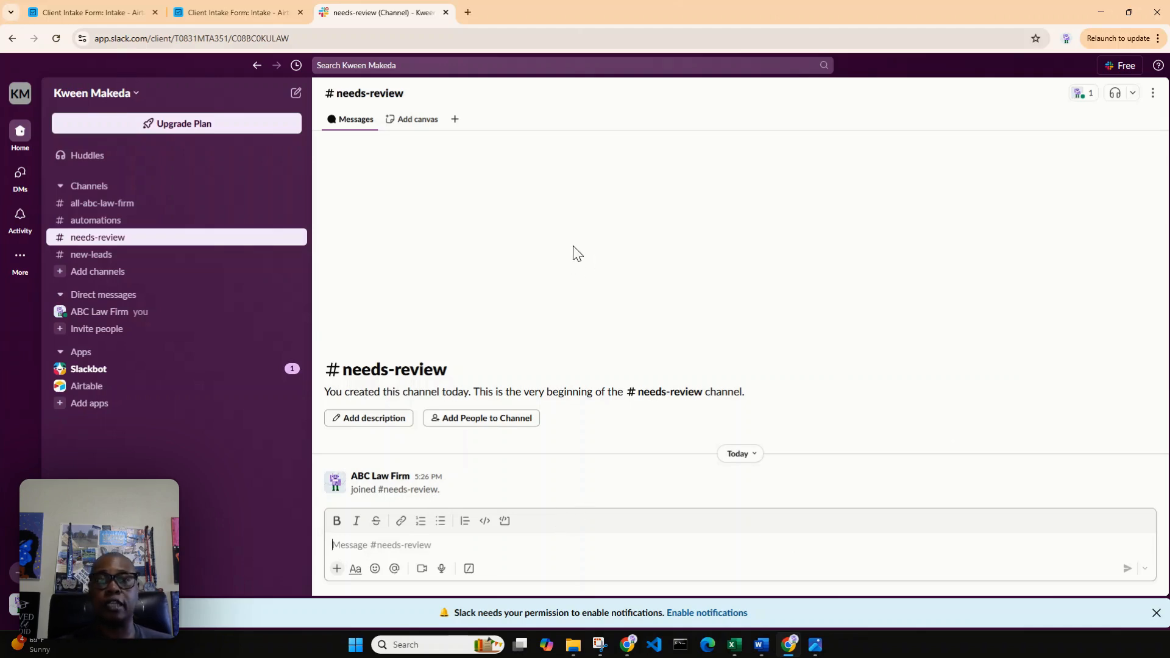
click(248, 13)
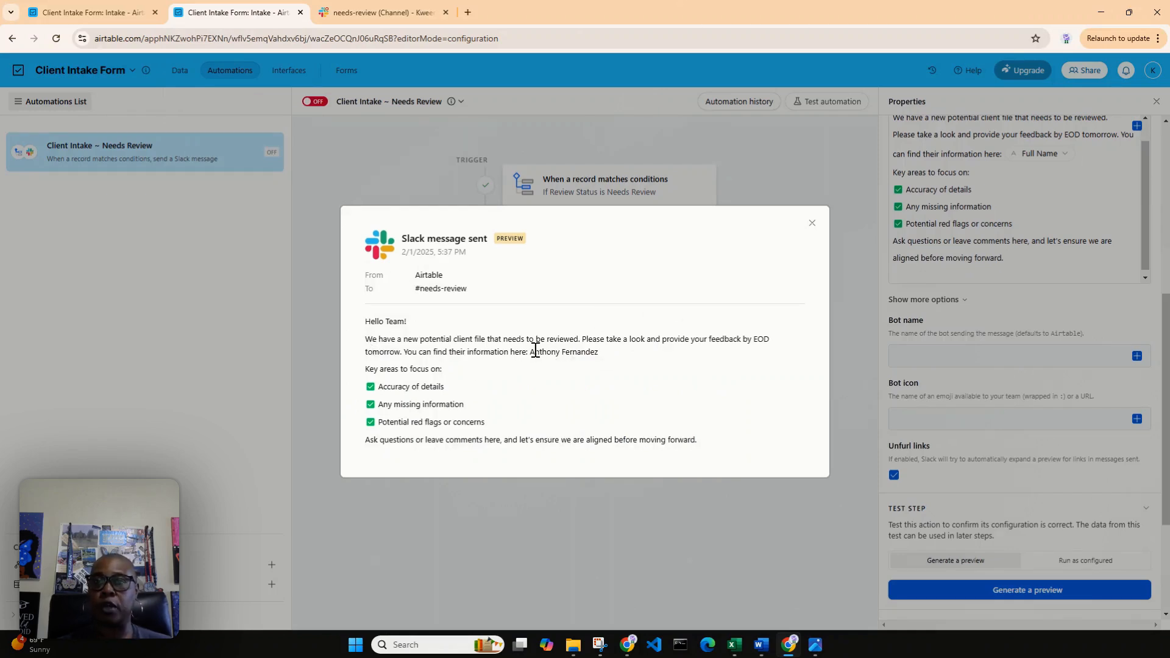
drag(530, 351, 609, 357)
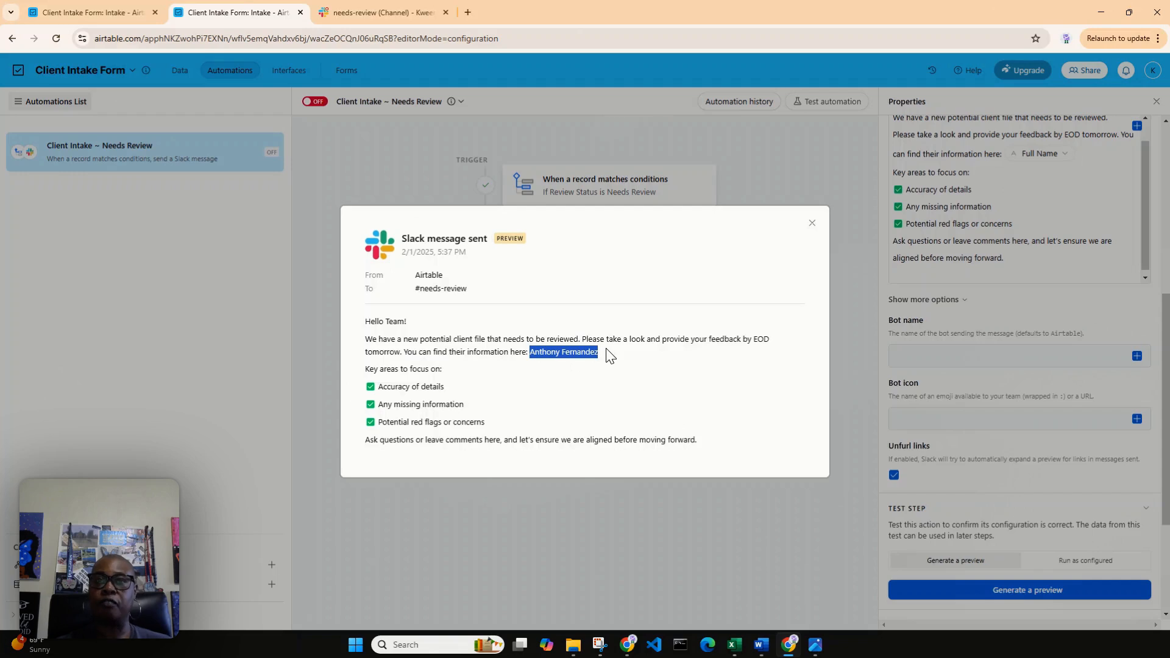
click(620, 381)
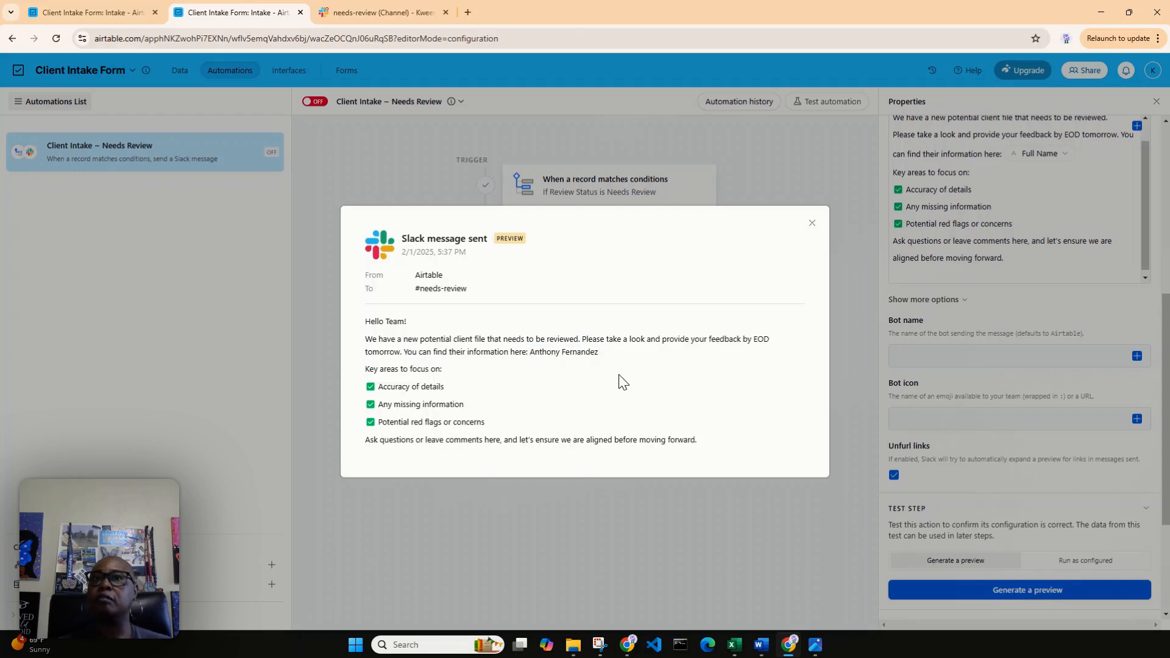
click(811, 223)
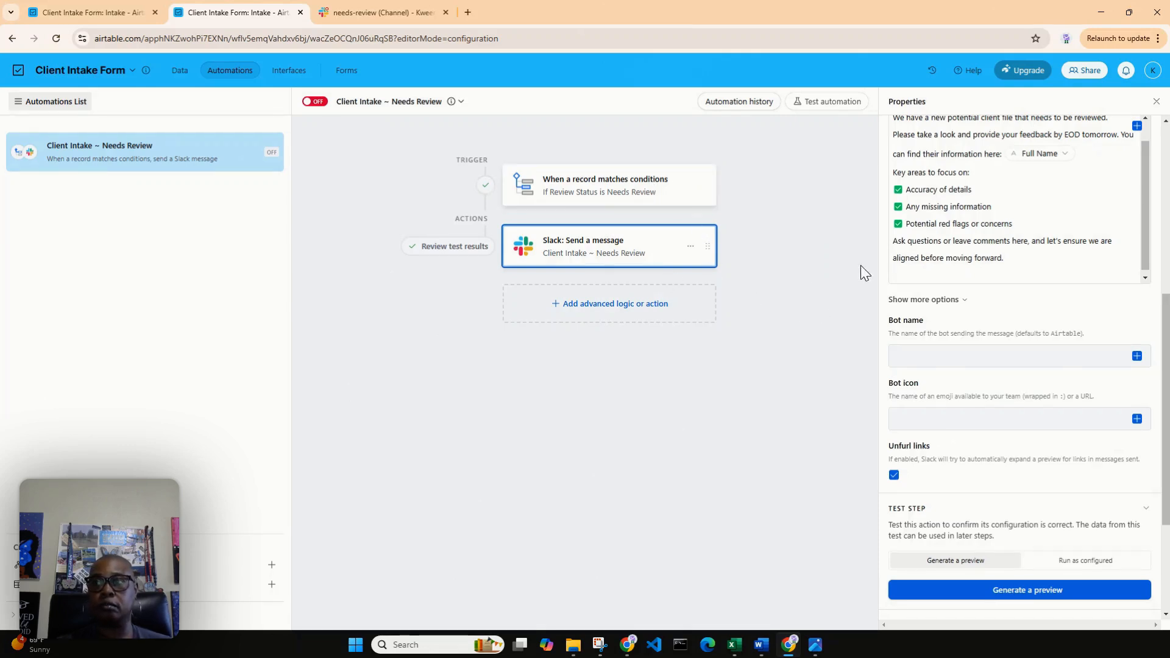
Turn on the Client Intake ~ Needs Review automation and return to the intake records grouped by review status.
click(314, 101)
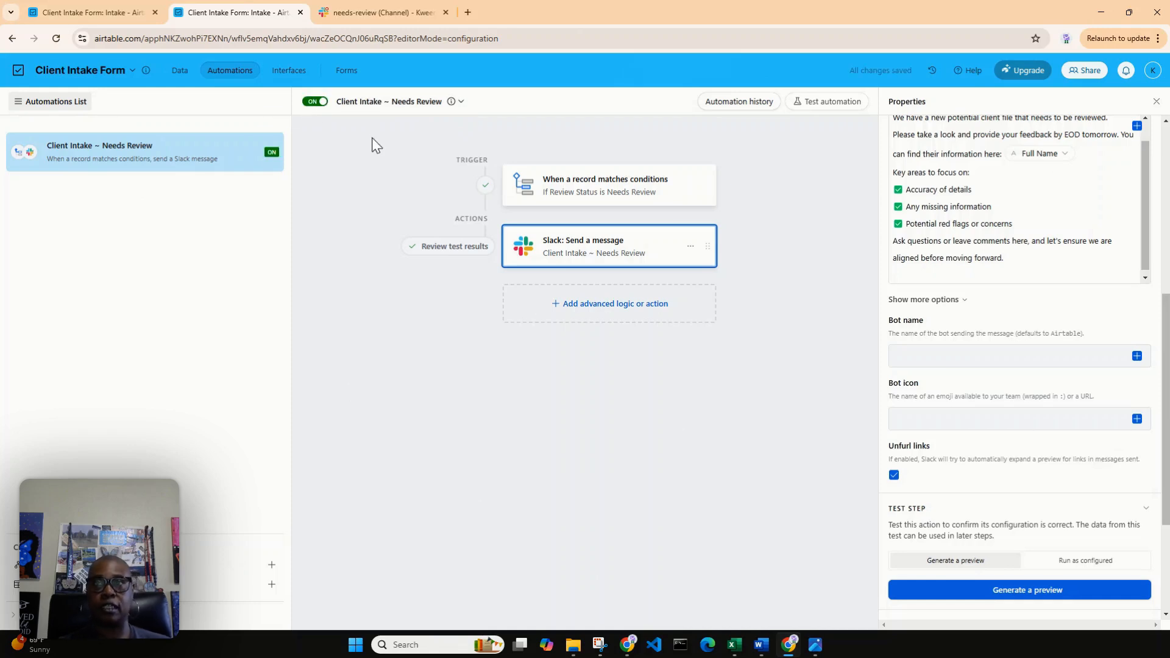
click(110, 19)
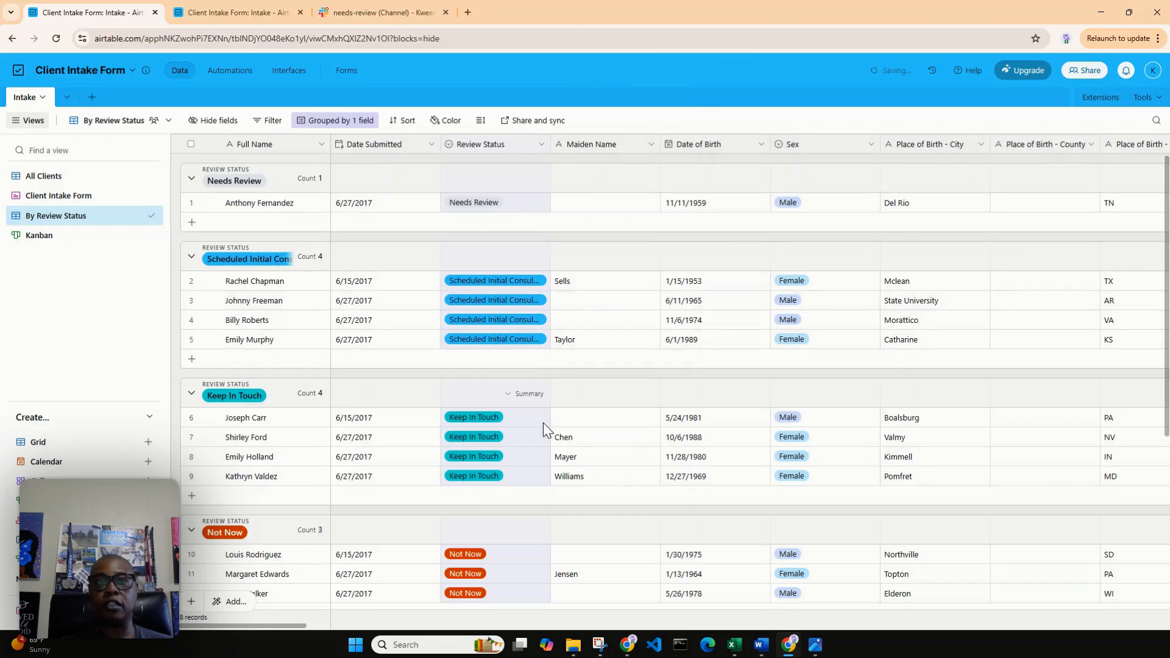
Change the Review Status of the second client in the Not Now group to Needs Review.
scroll(532, 442, down, 1)
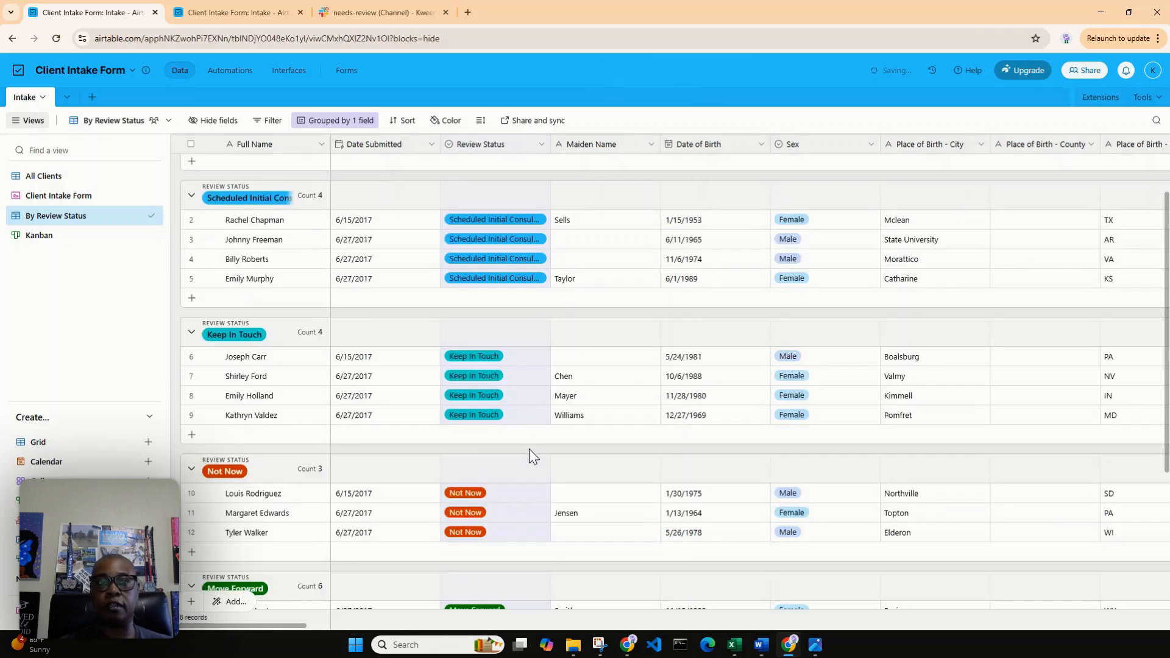
click(524, 509)
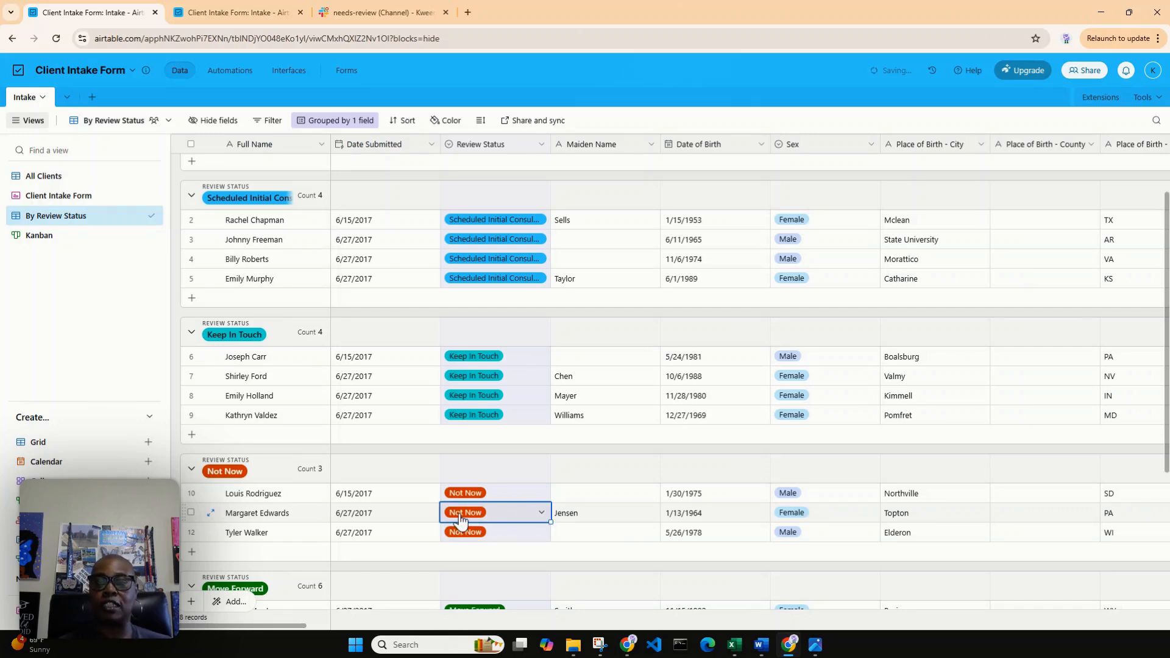
click(542, 512)
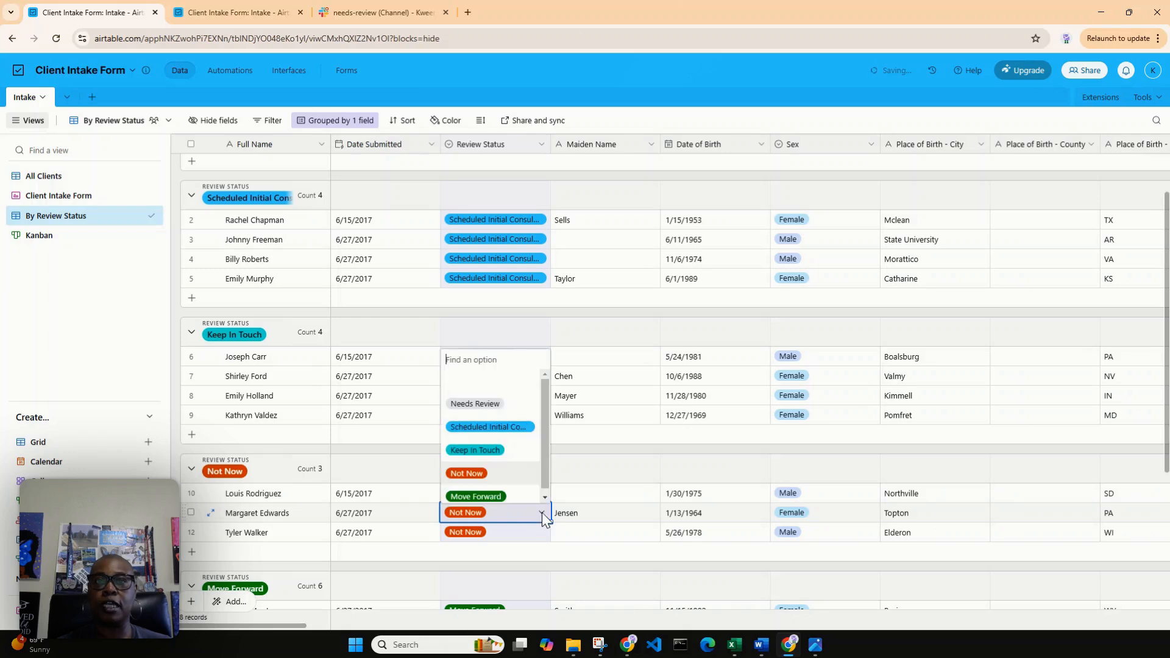
click(479, 403)
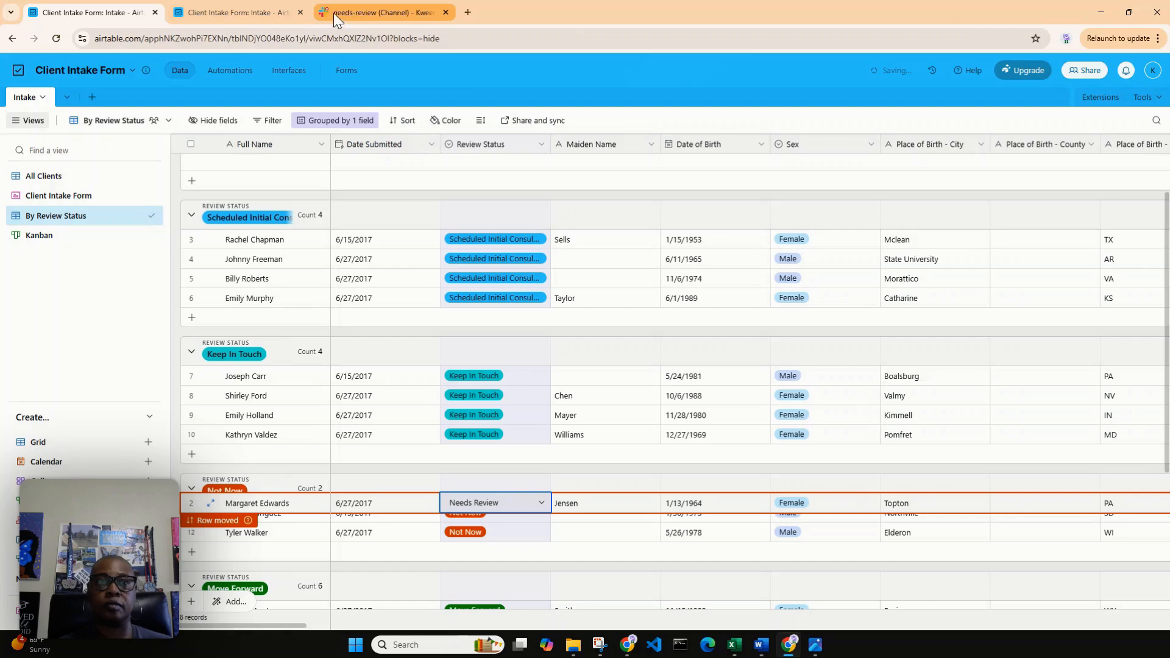
Switch to Slack's needs-review channel and highlight the client name in the automated Airtable message.
click(350, 9)
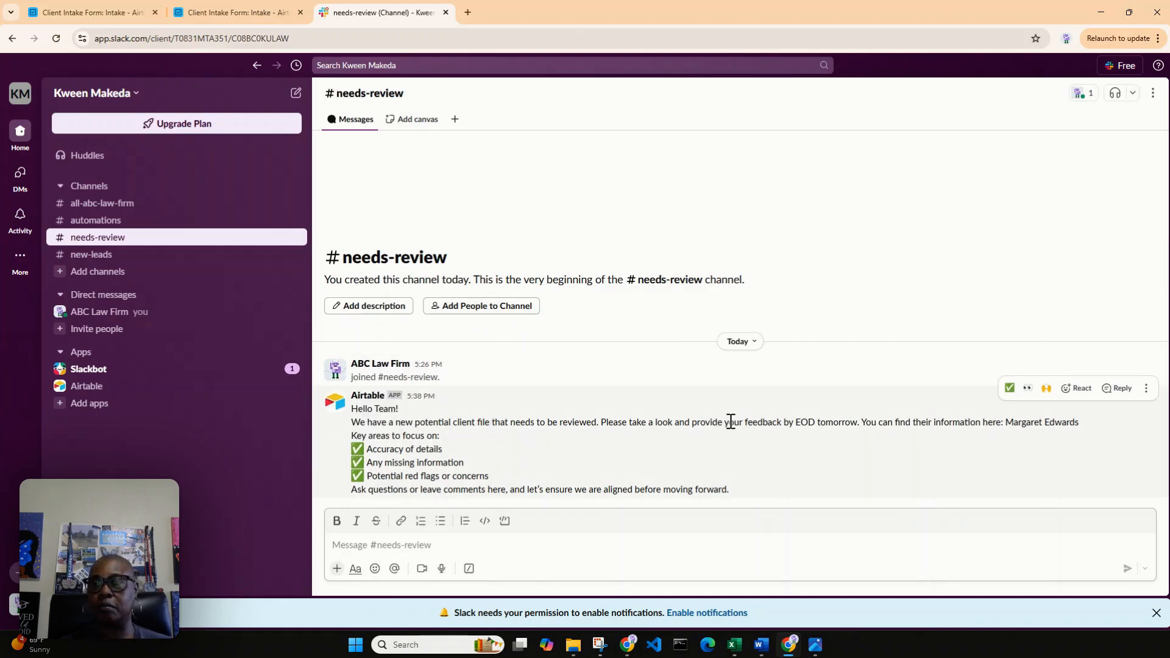
click(1006, 425)
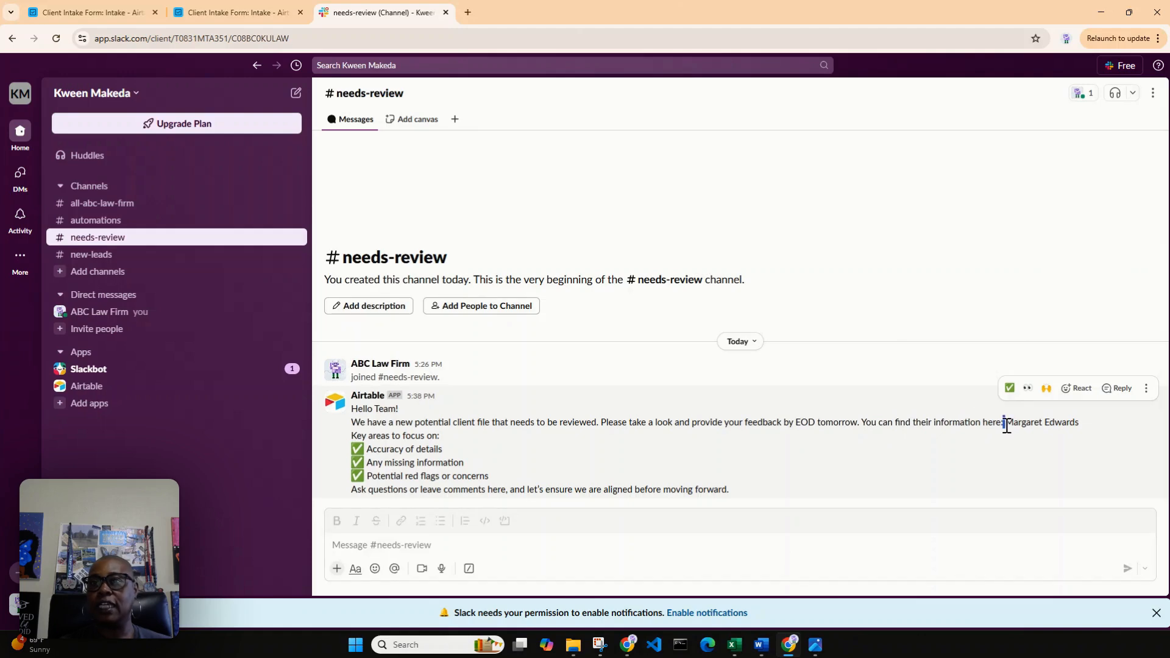
drag(1006, 425, 1080, 422)
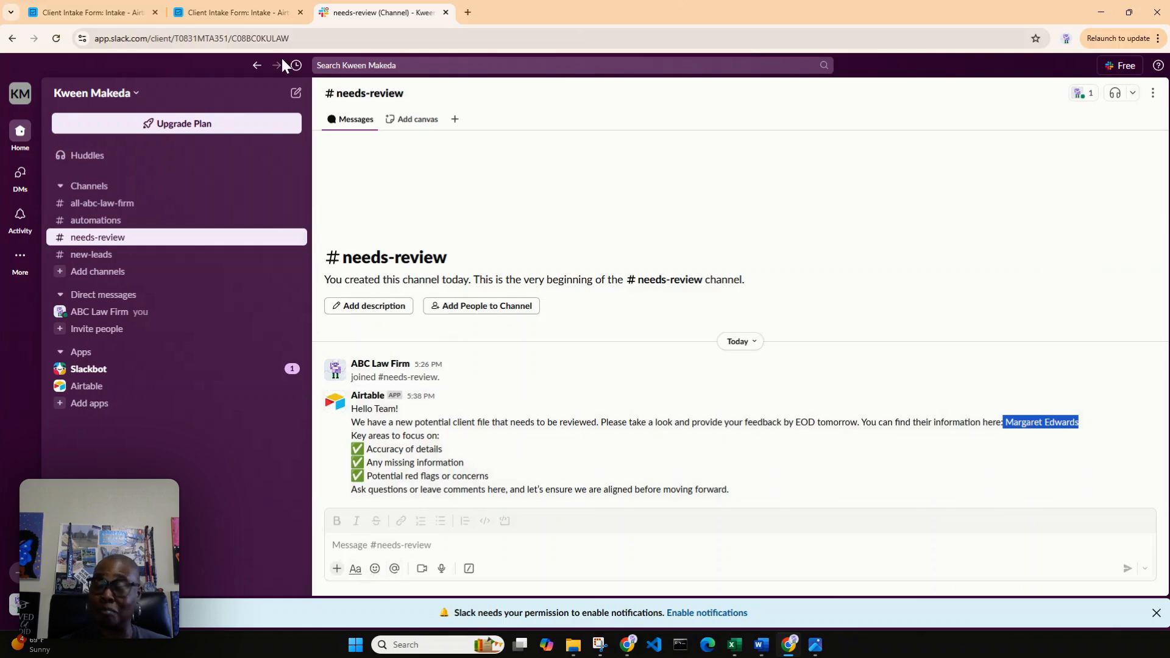
In the Airtable automation, add a Send email action after the Slack message and turn the automation off.
click(243, 9)
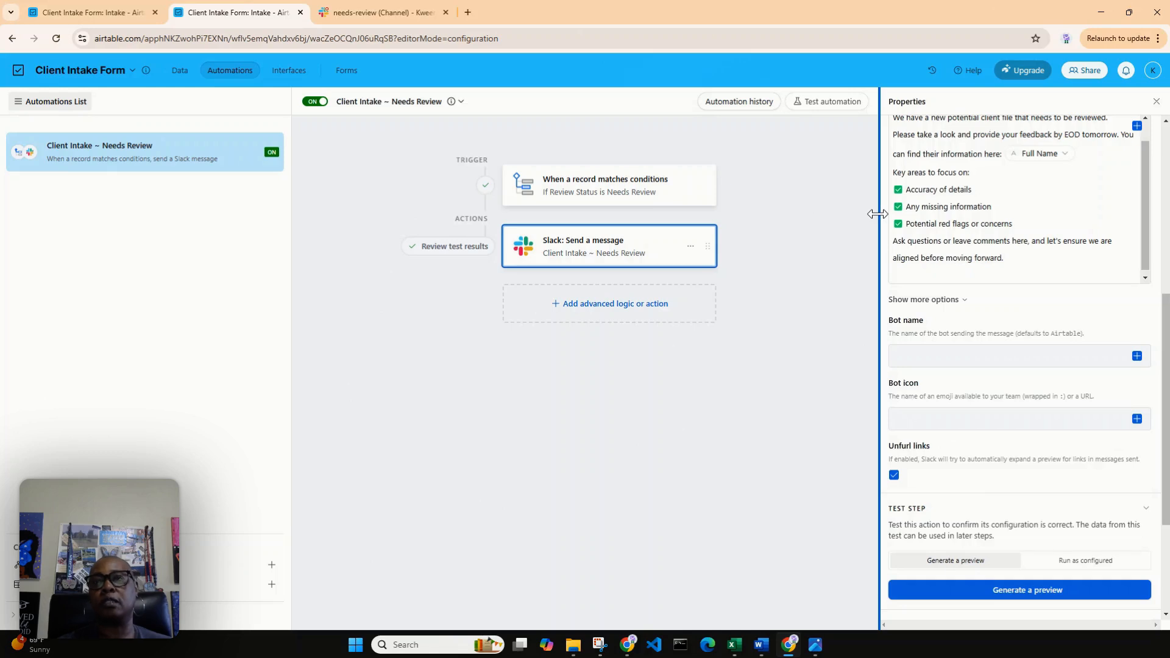
click(588, 314)
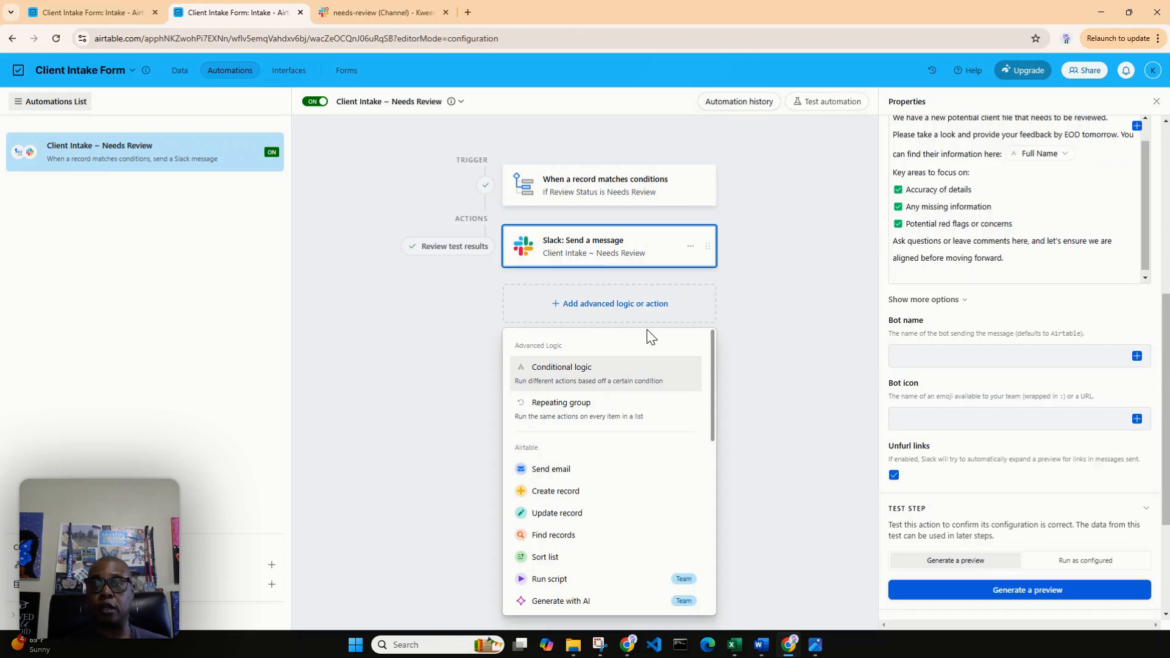
click(559, 473)
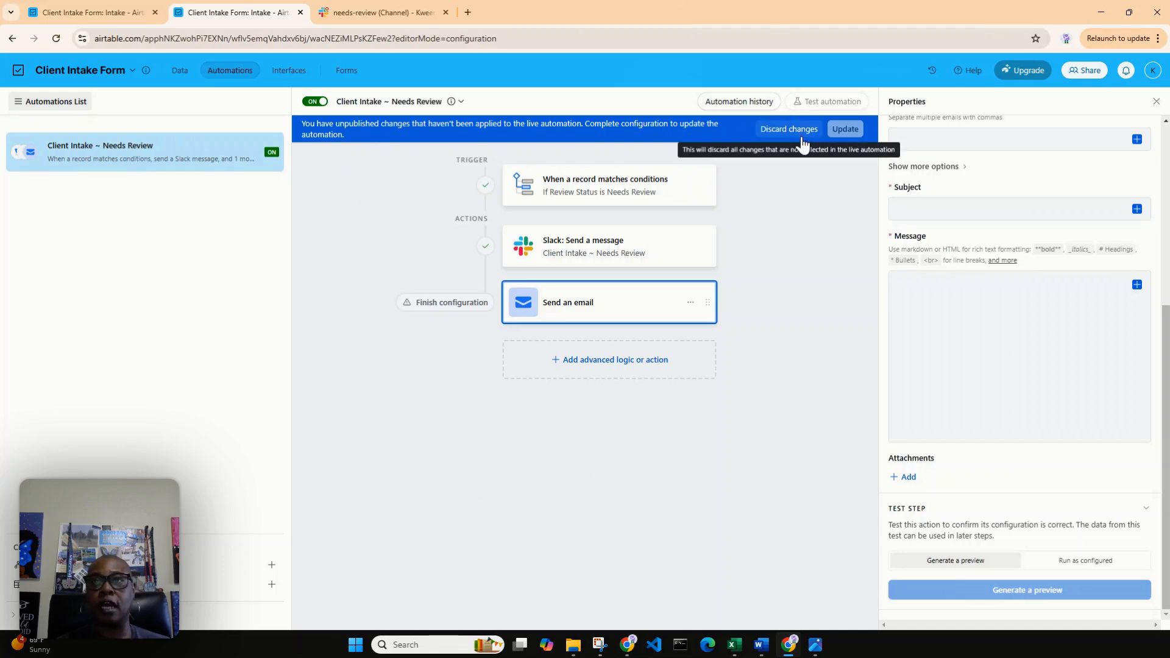
click(322, 102)
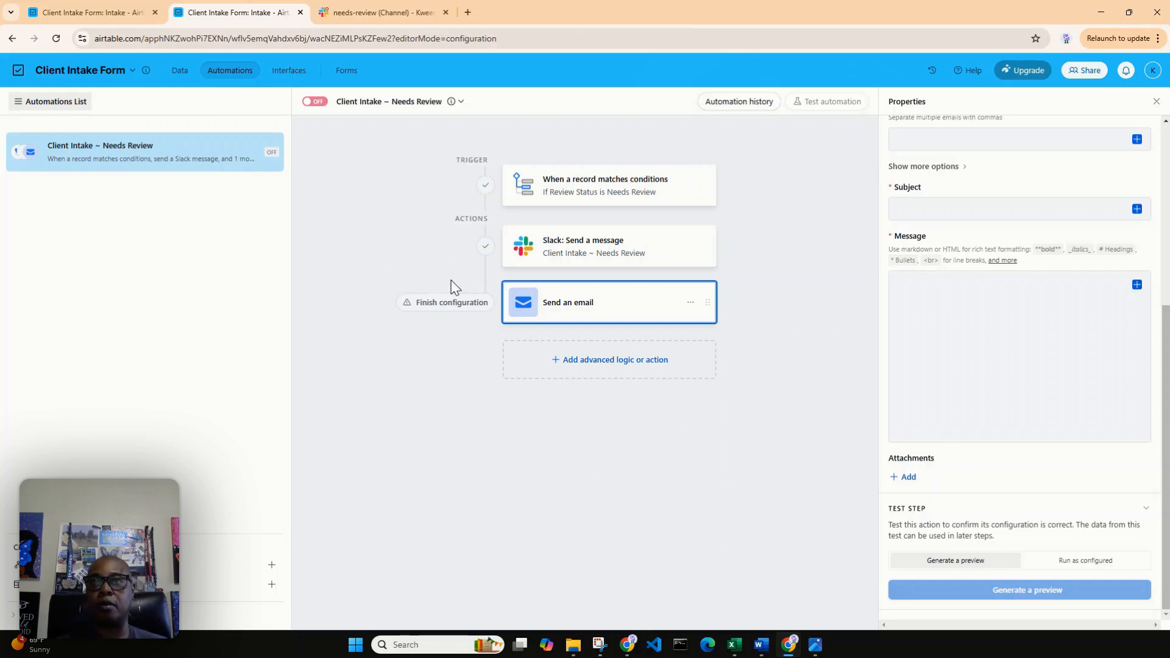
Examine the Send email action's configuration, including its To, Subject and Message fields.
click(569, 314)
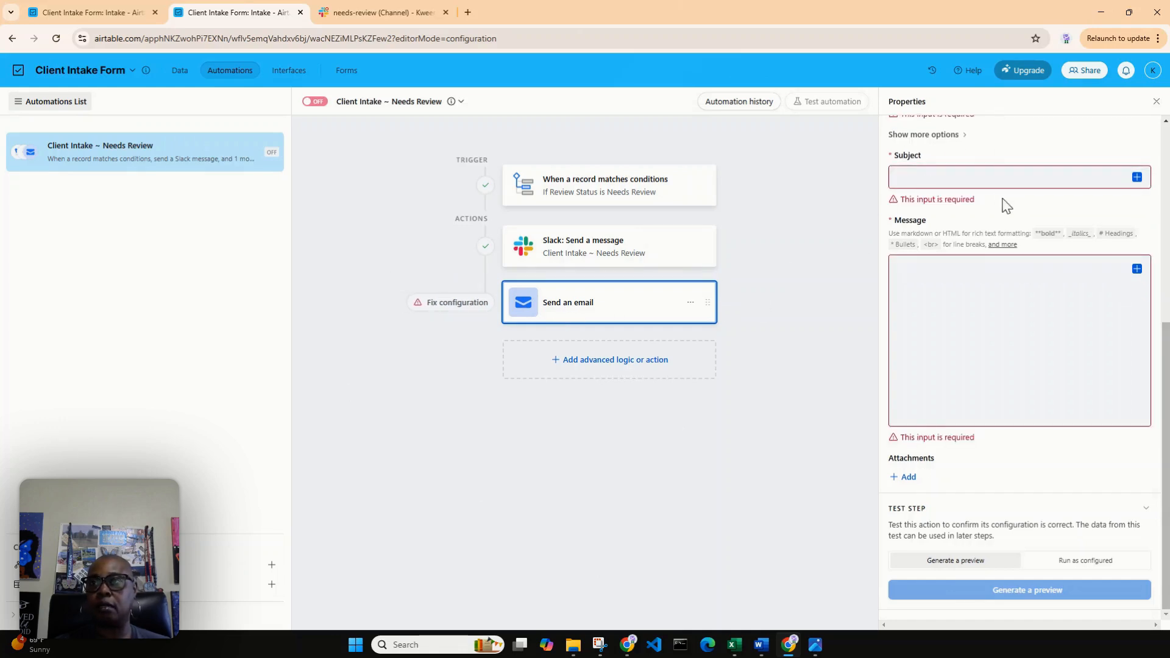
scroll(1002, 204, up, 3)
scroll(1003, 204, up, 4)
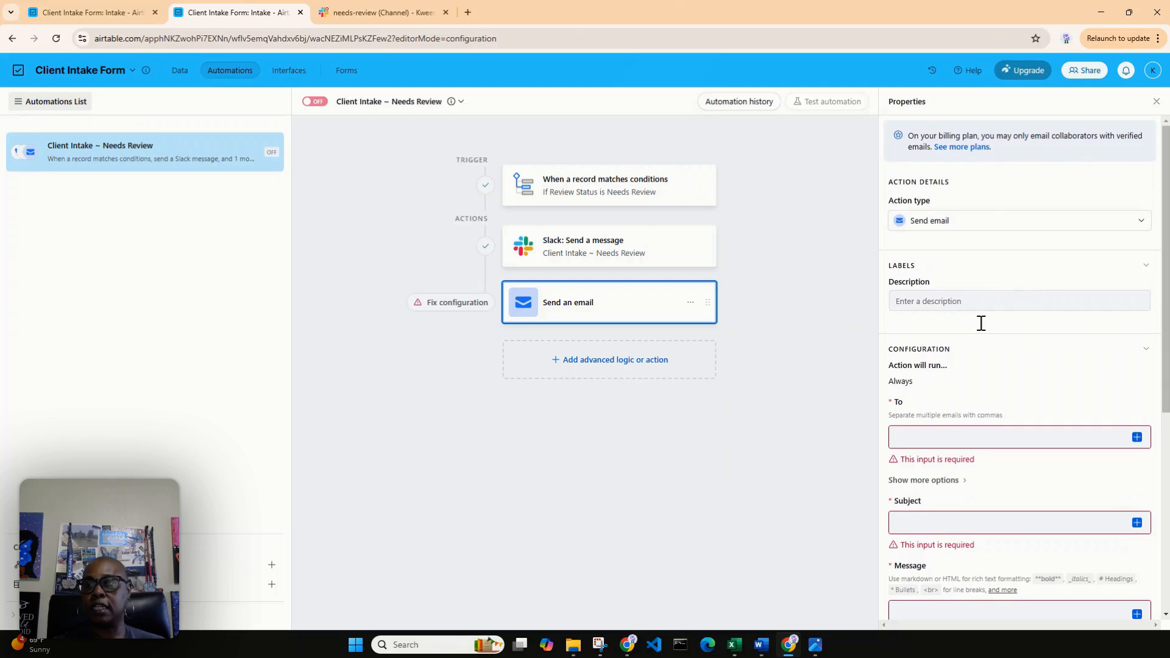
click(940, 436)
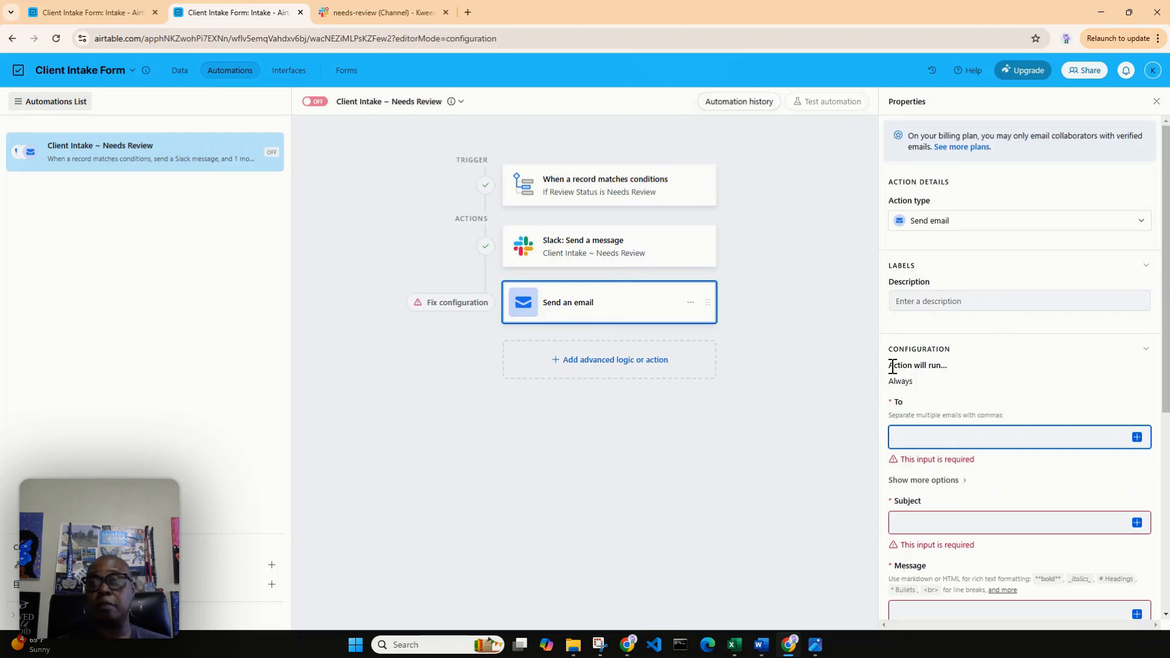
scroll(956, 517, down, 4)
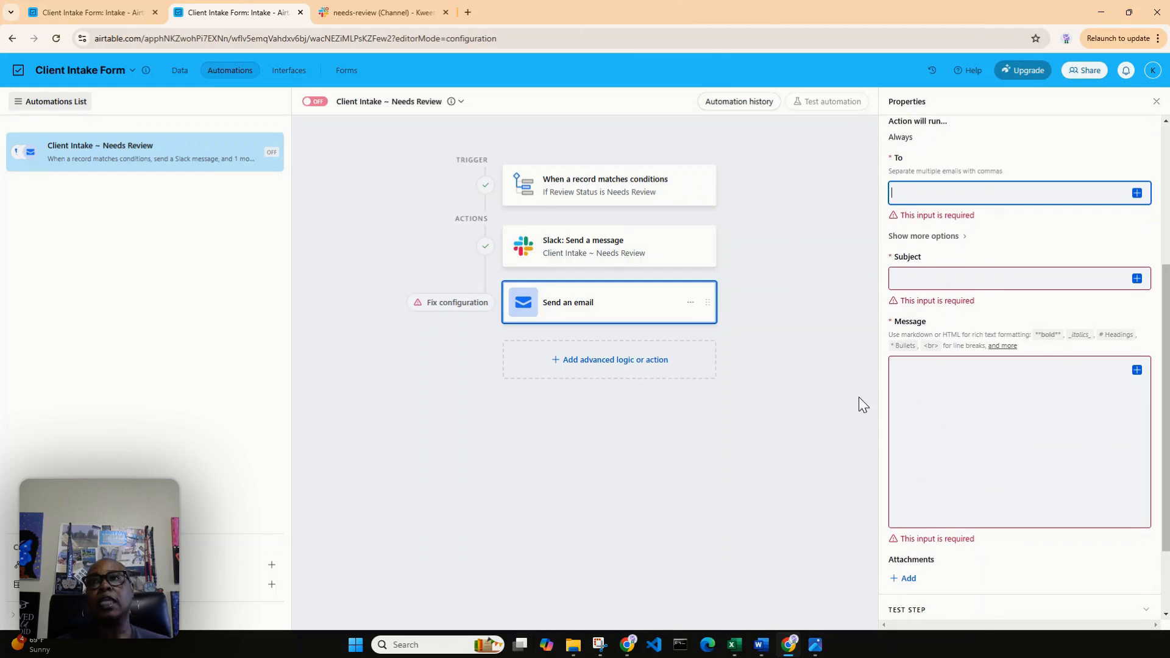
scroll(941, 376, up, 1)
scroll(940, 376, up, 1)
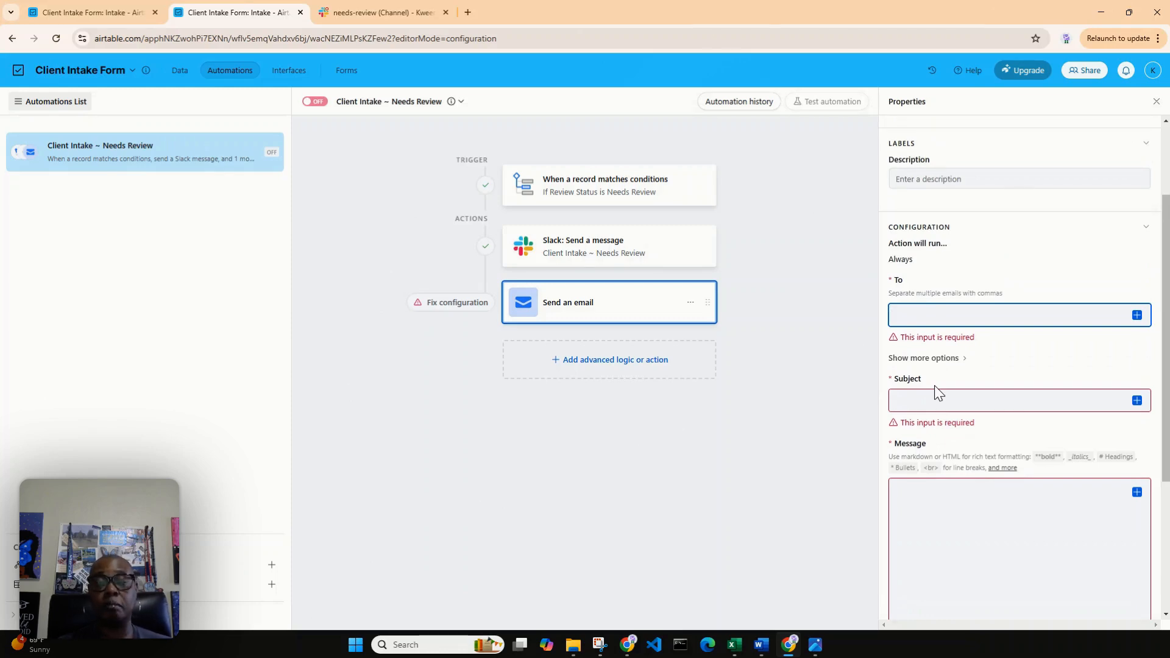
scroll(1024, 263, up, 2)
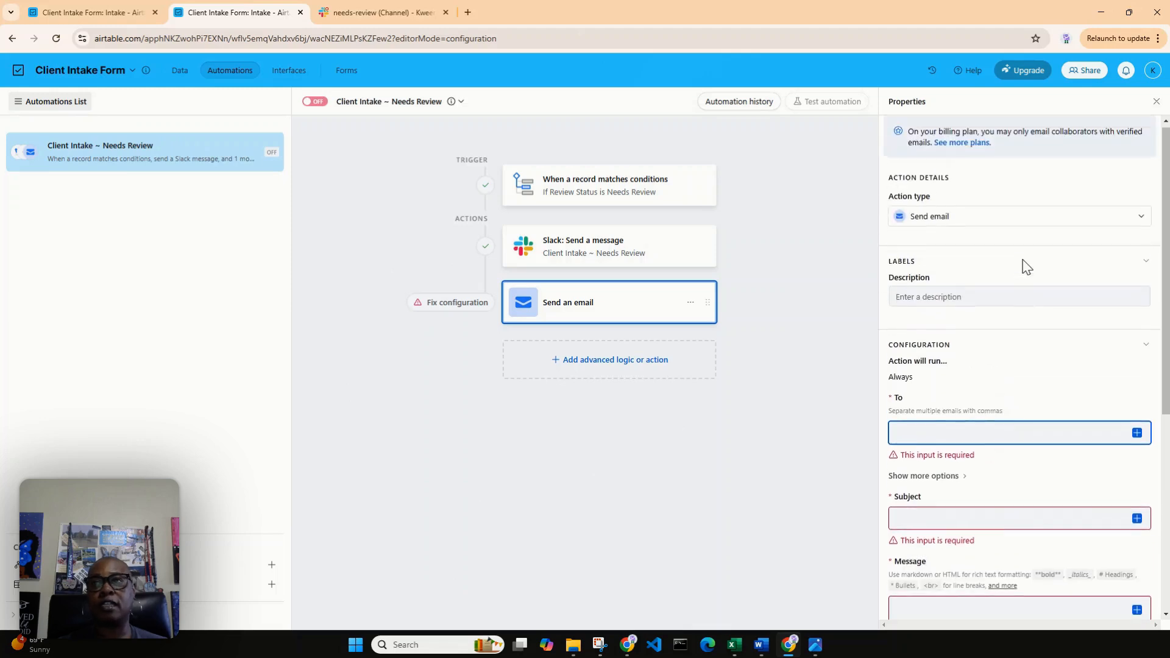
scroll(1021, 274, down, 2)
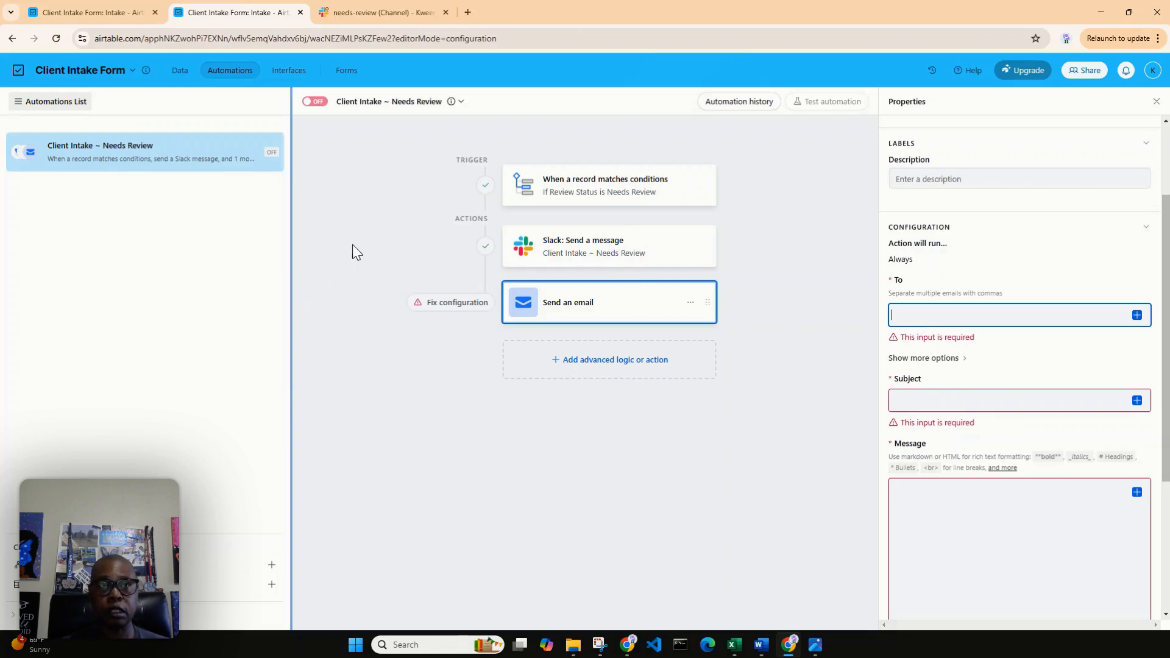
Return to the intake records, look through the Review Status options without changing any, and check the Needs Review group.
click(99, 8)
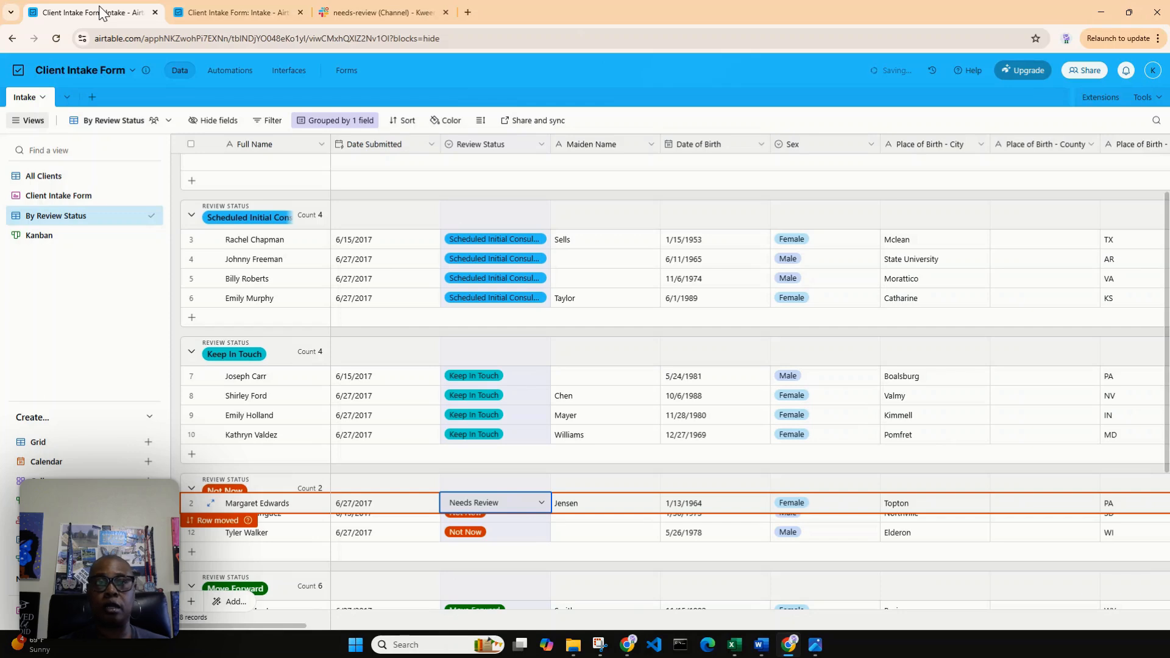
click(544, 503)
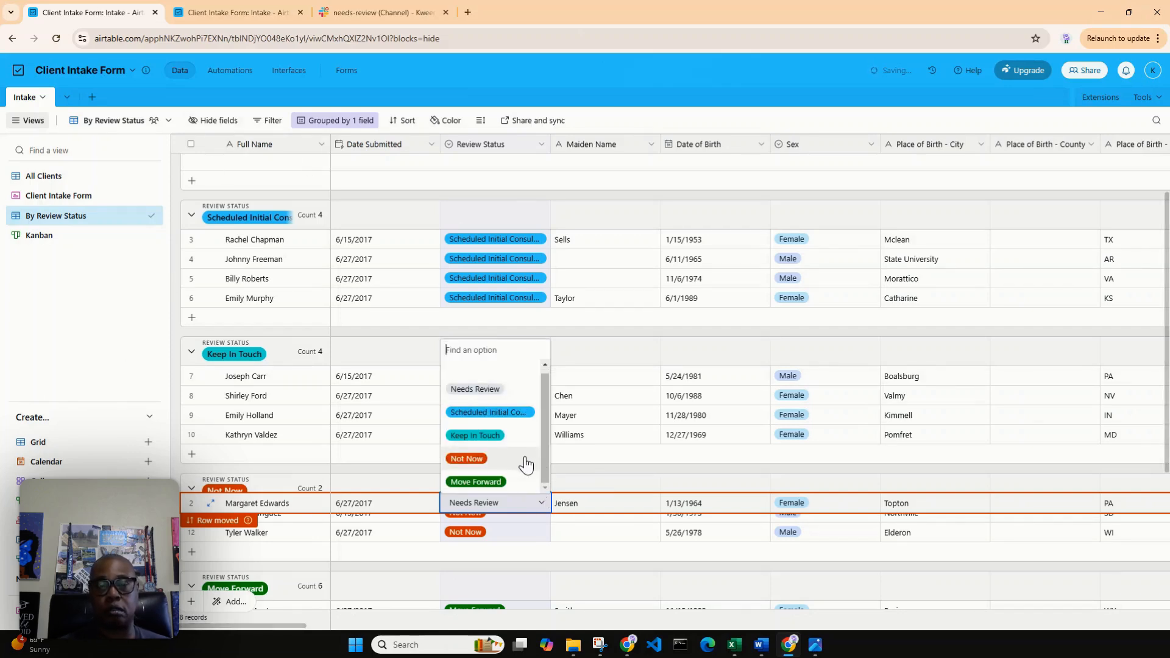
click(687, 203)
scroll(643, 264, up, 1)
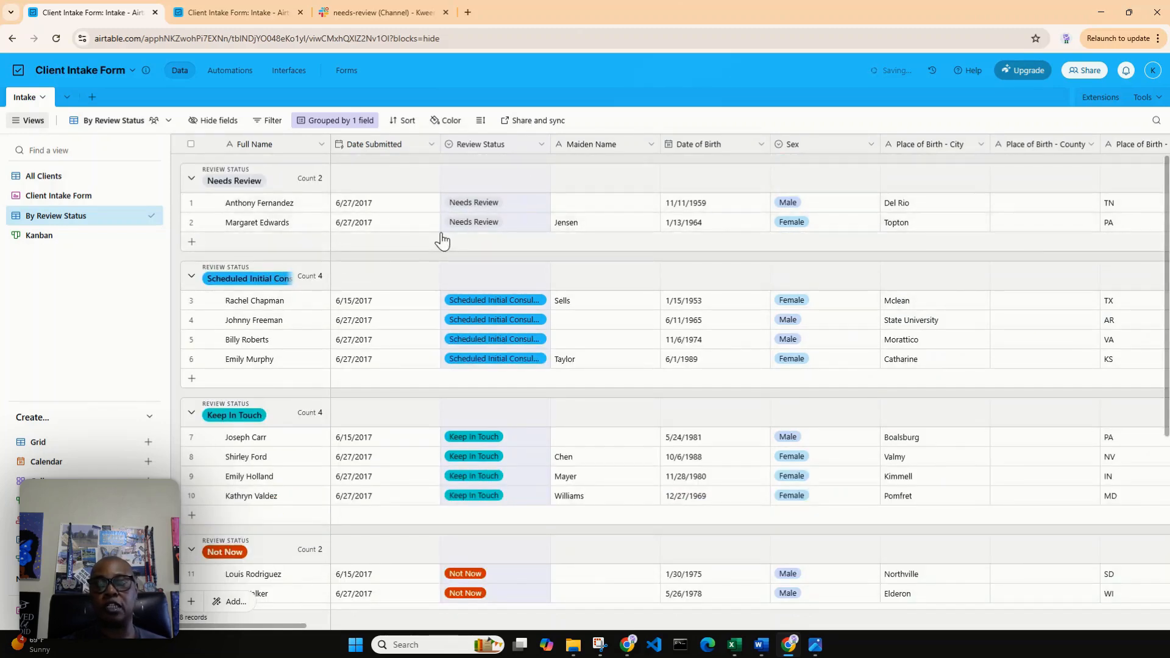
Compare the client records in the All Clients and Kanban views, and return to the By Review Status view.
click(61, 178)
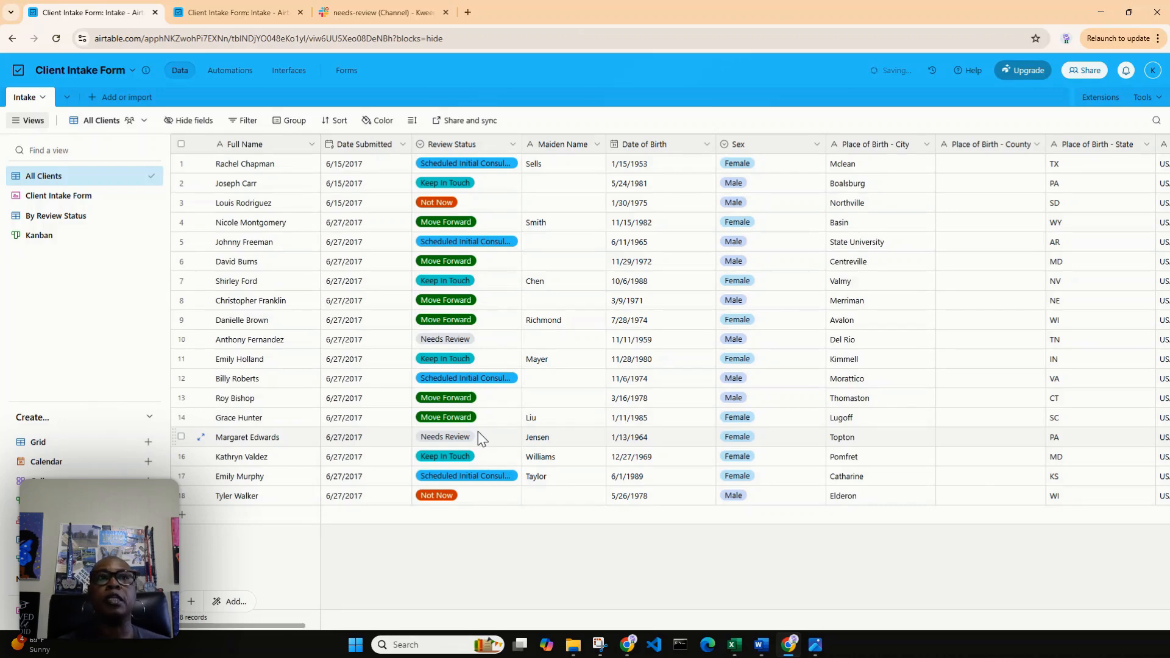
click(39, 236)
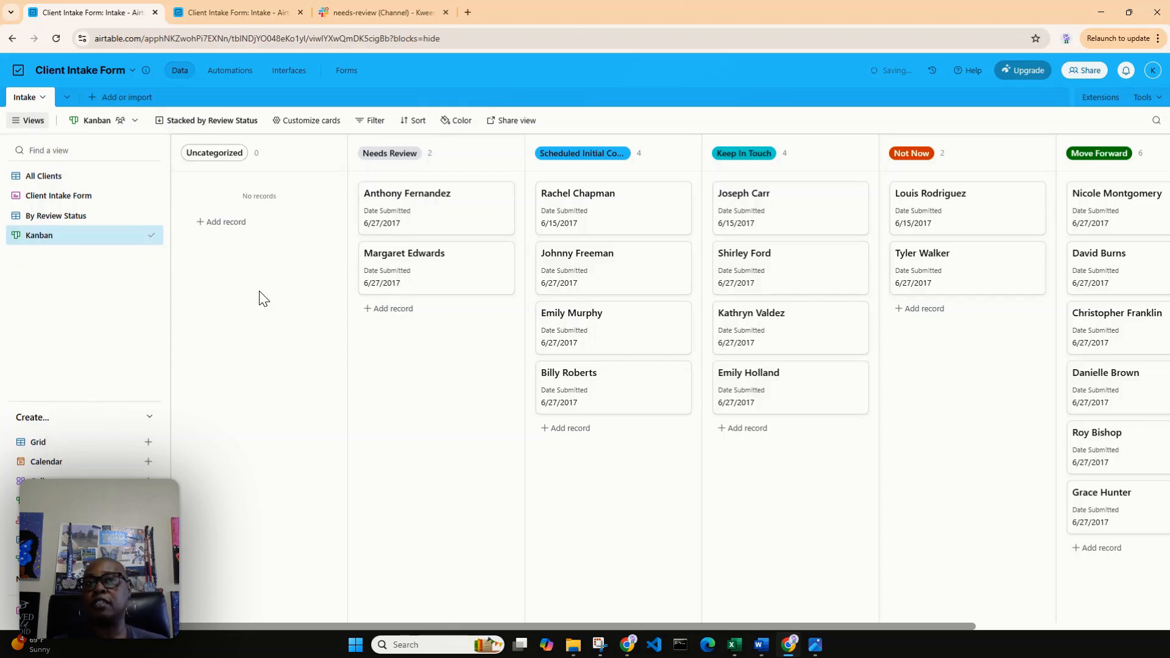
click(84, 217)
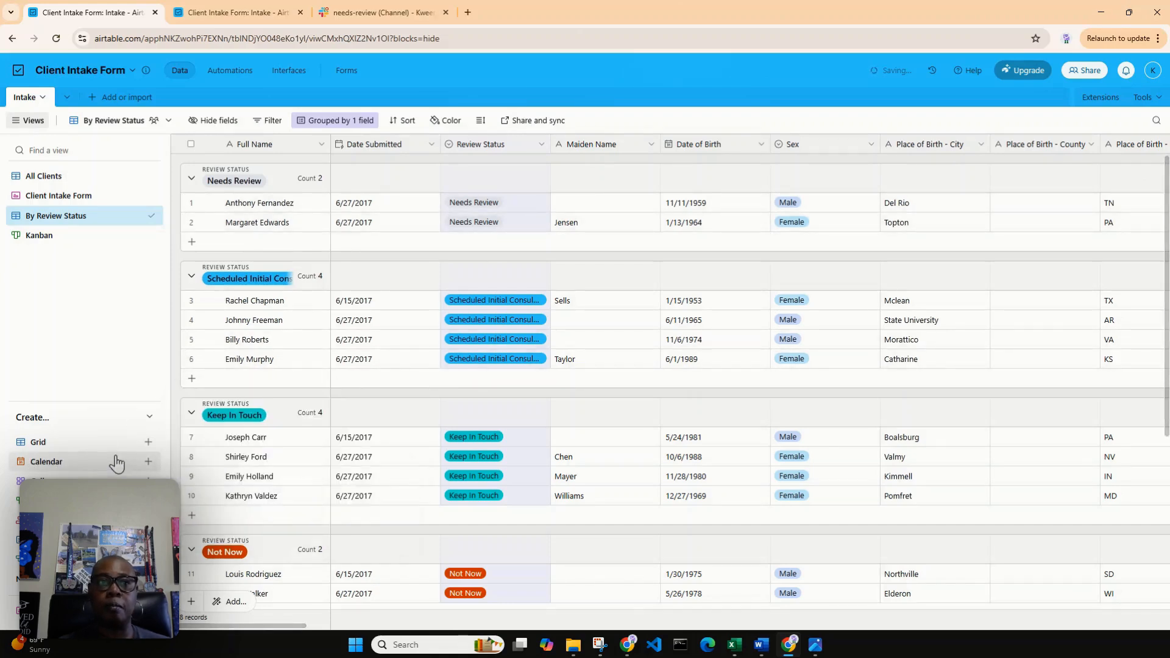
Create a collaborative Calendar view that places records by the Date Submitted field.
click(147, 464)
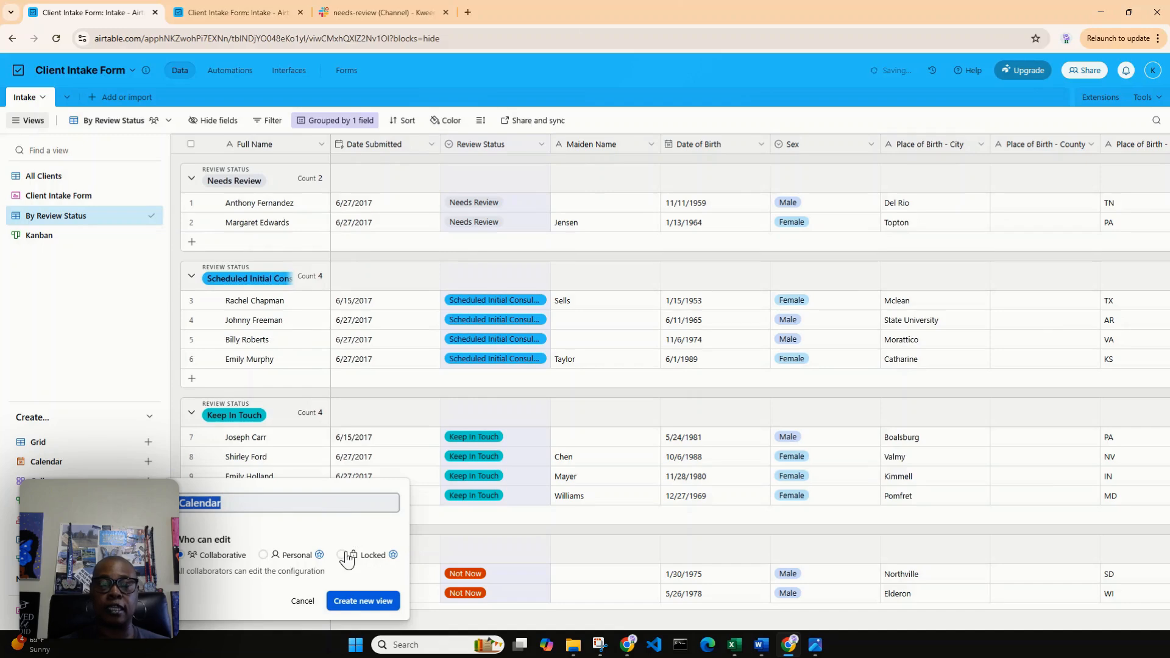
click(355, 602)
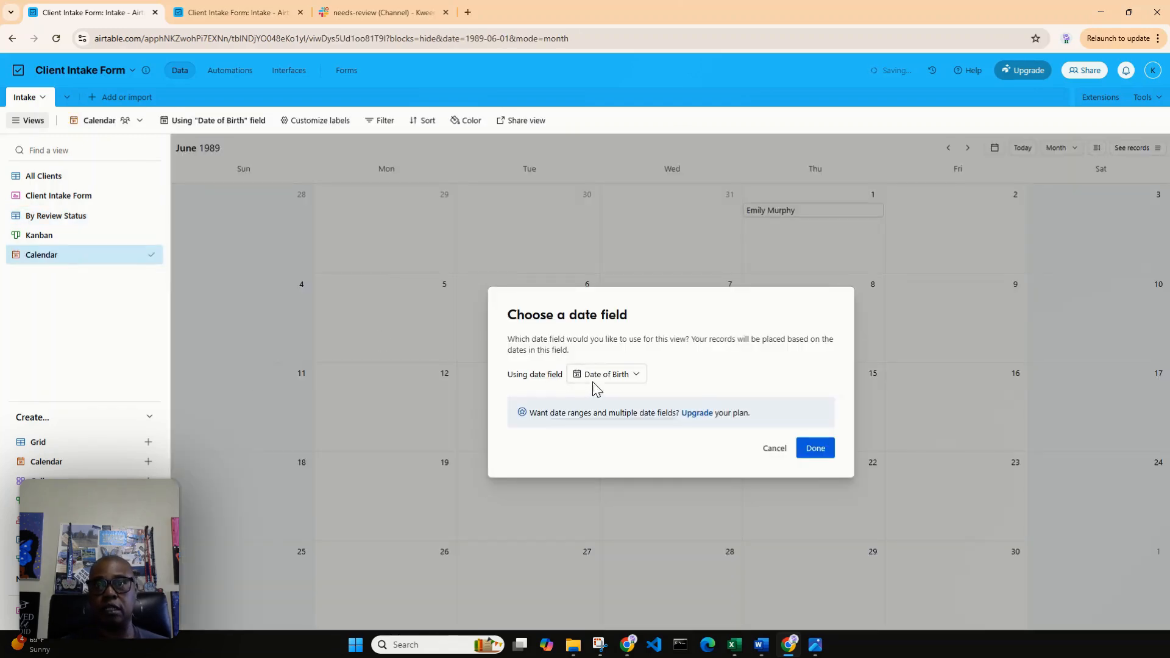
click(637, 378)
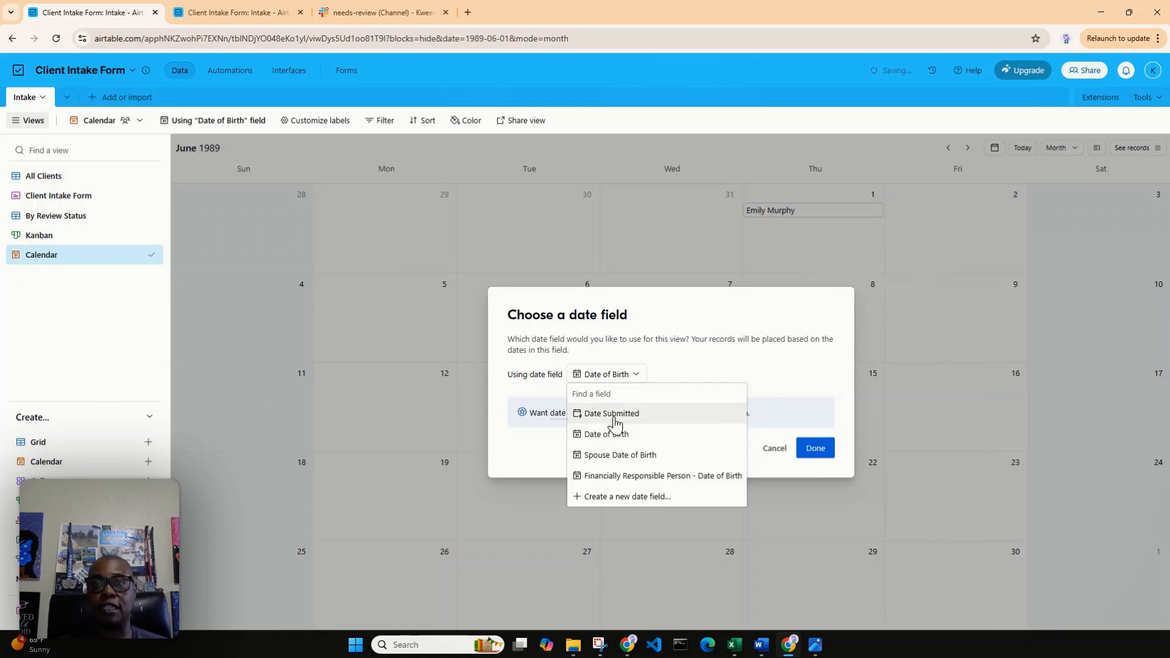
click(611, 414)
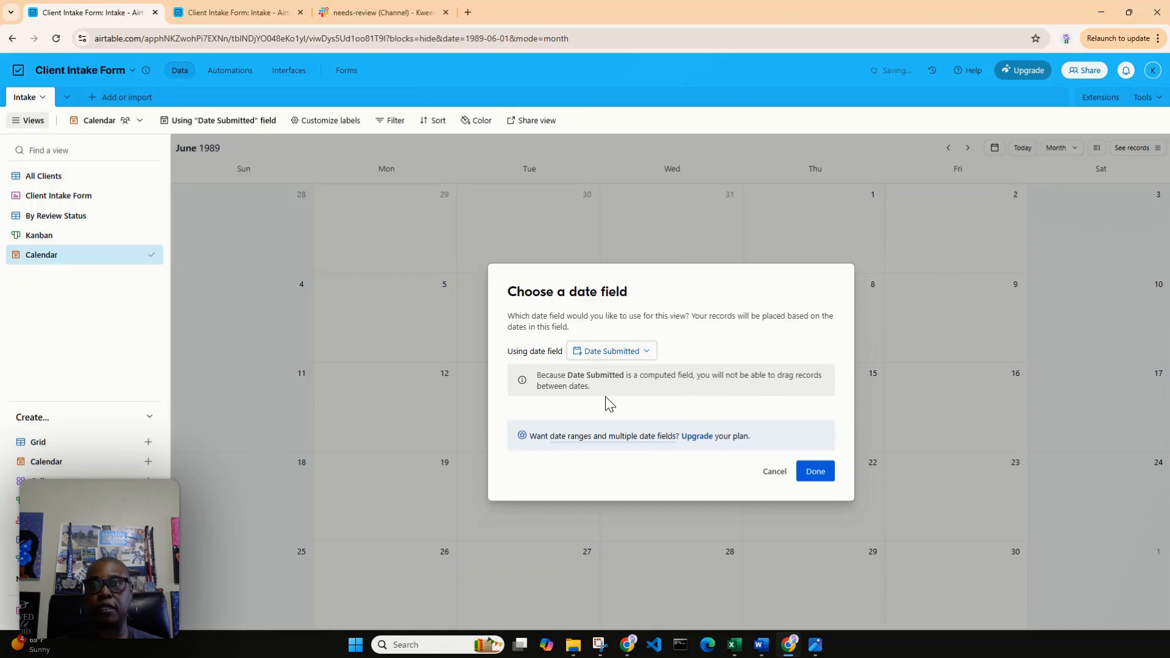
click(816, 472)
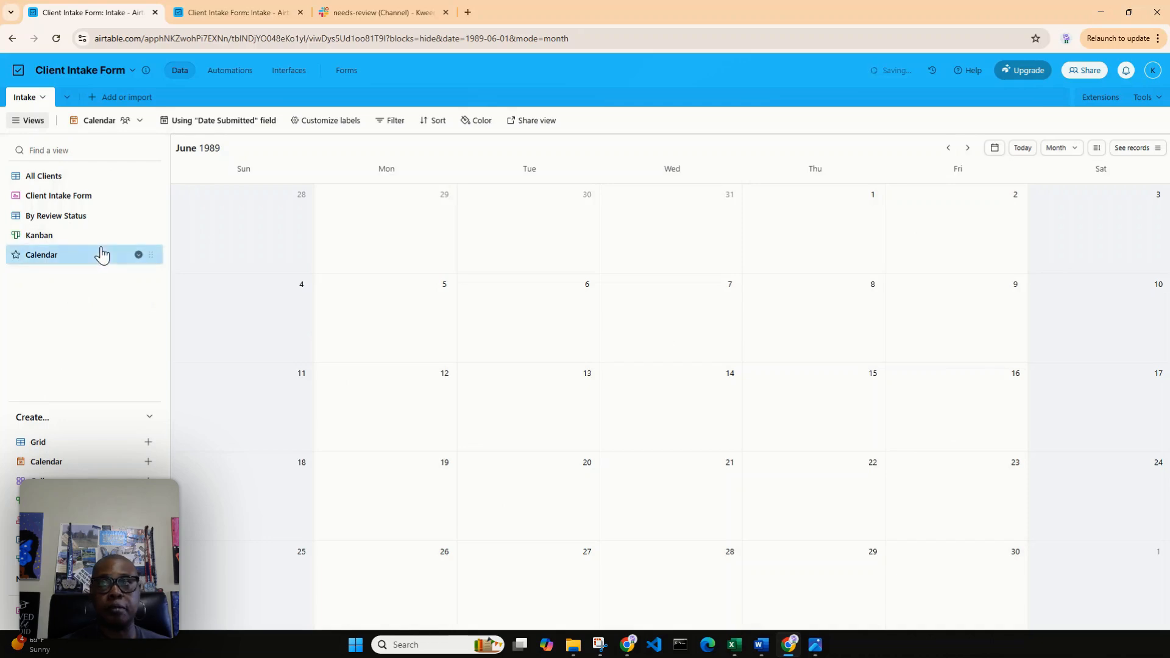
Open the All Clients view, try to edit the first record's Date Submitted value, and examine that field.
click(56, 178)
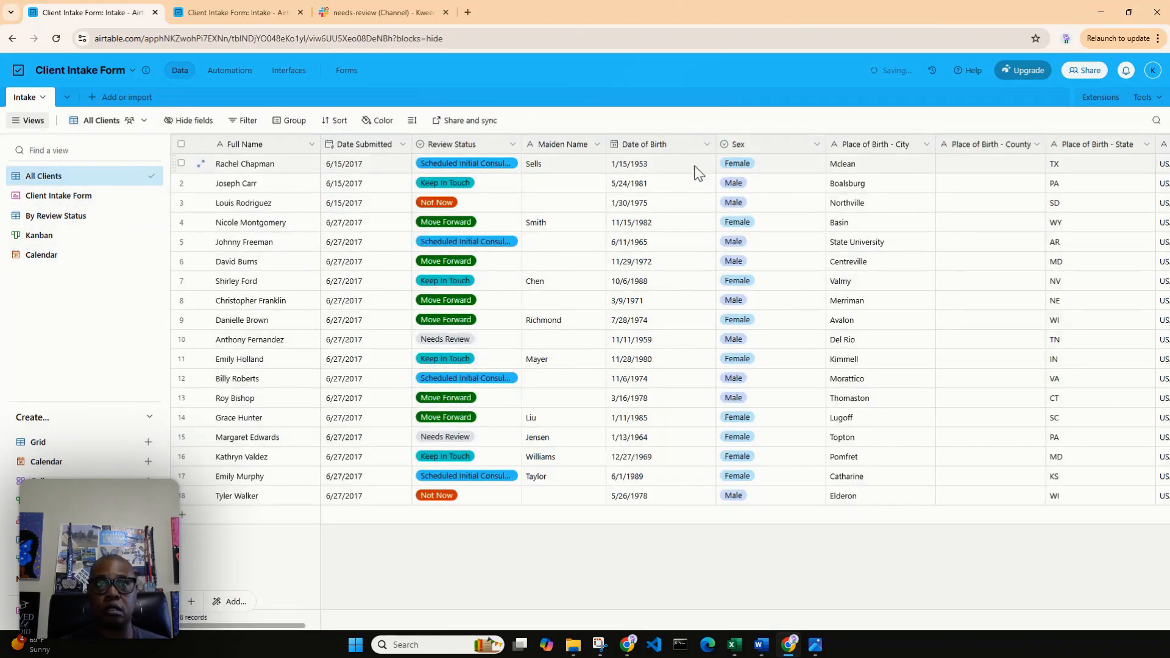
click(372, 173)
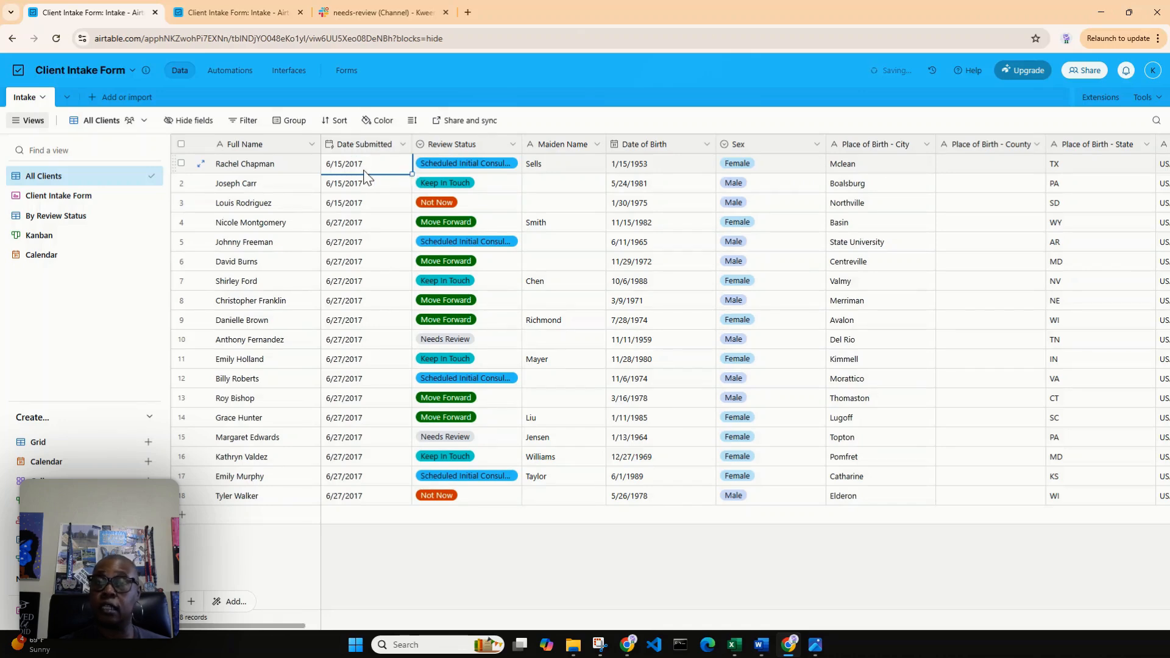
click(349, 164)
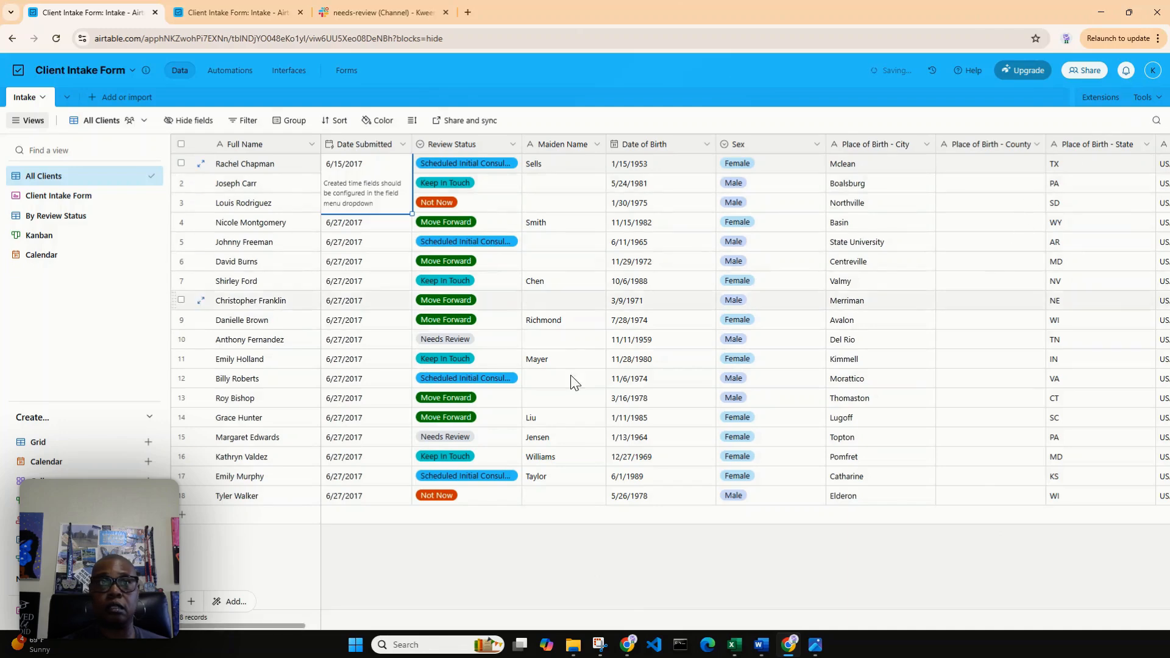
click(379, 144)
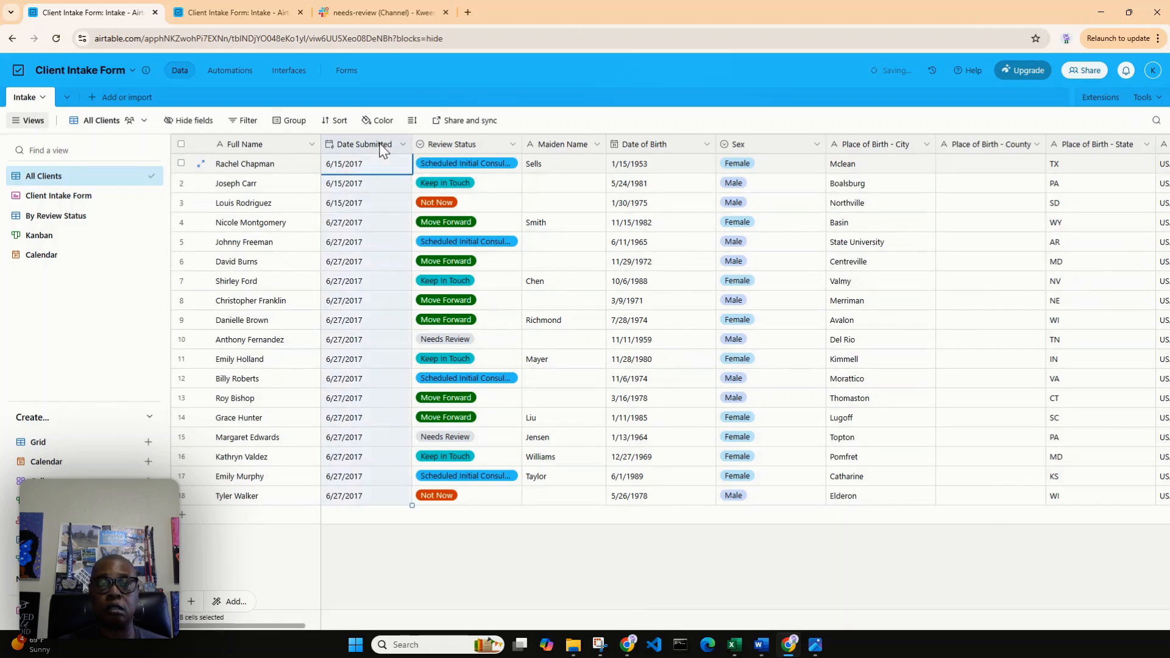
click(377, 243)
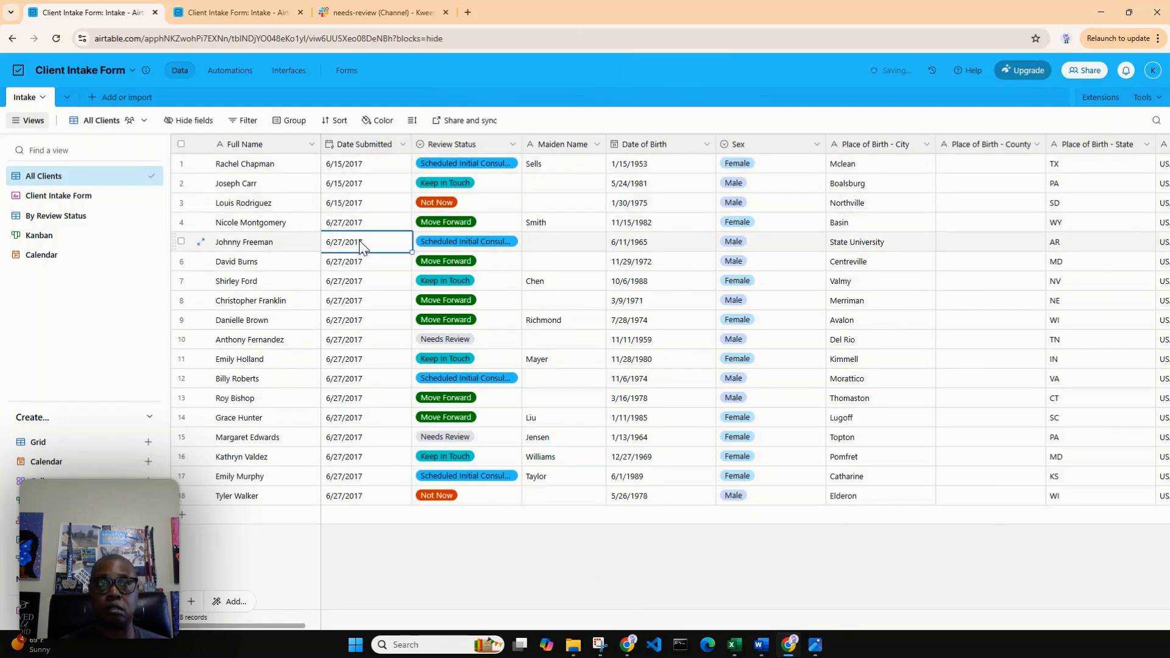
click(291, 242)
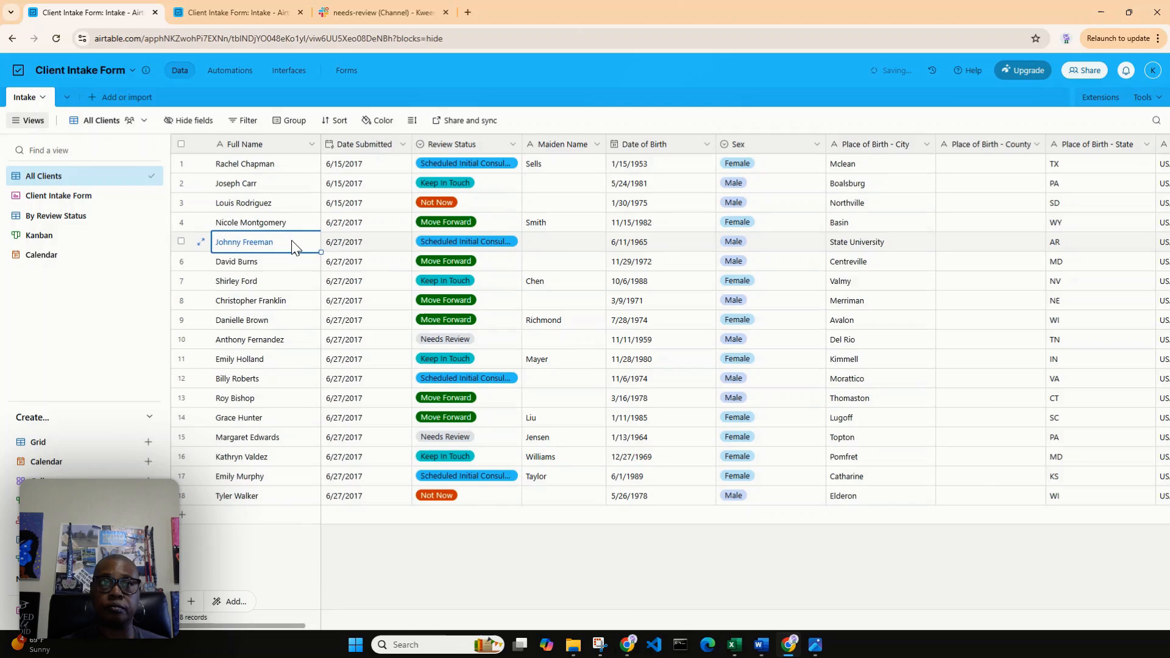
Open the fifth client's full record, try to overwrite its Date Submitted value, undo the edit, and close the record.
click(201, 242)
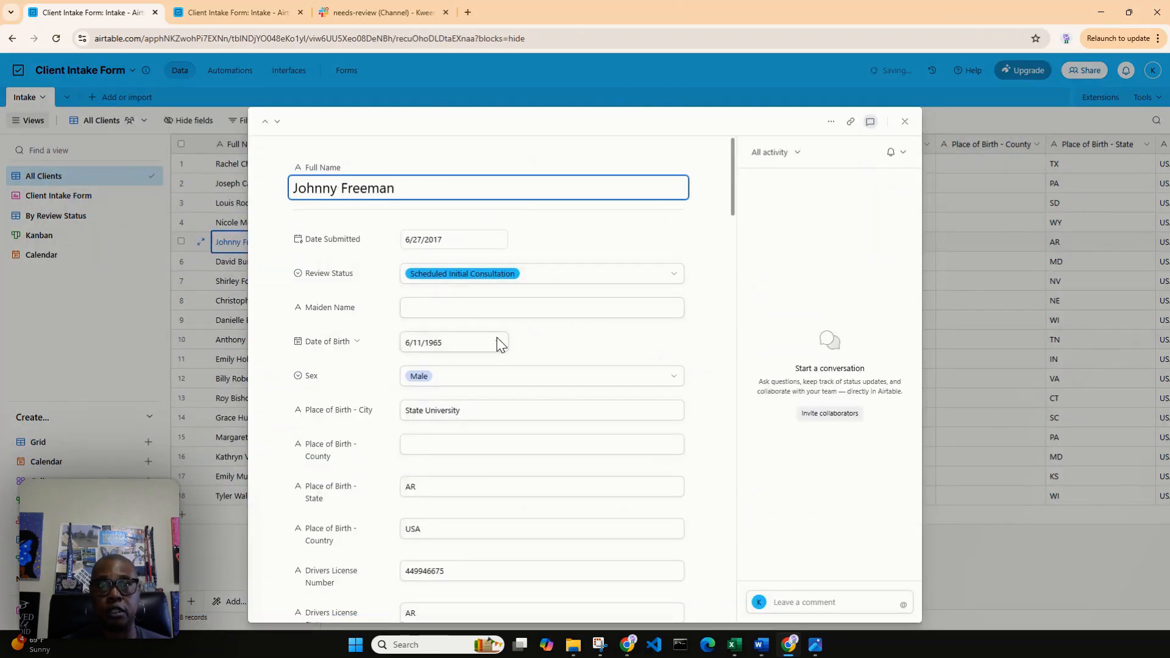
drag(473, 235, 407, 240)
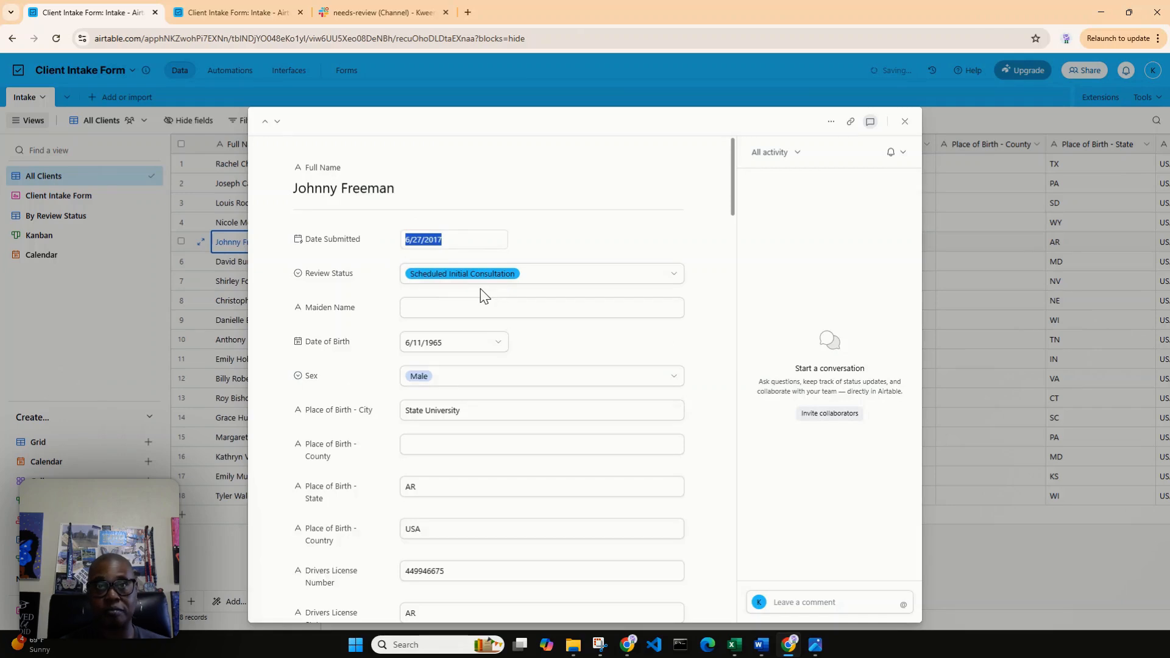
text(5)
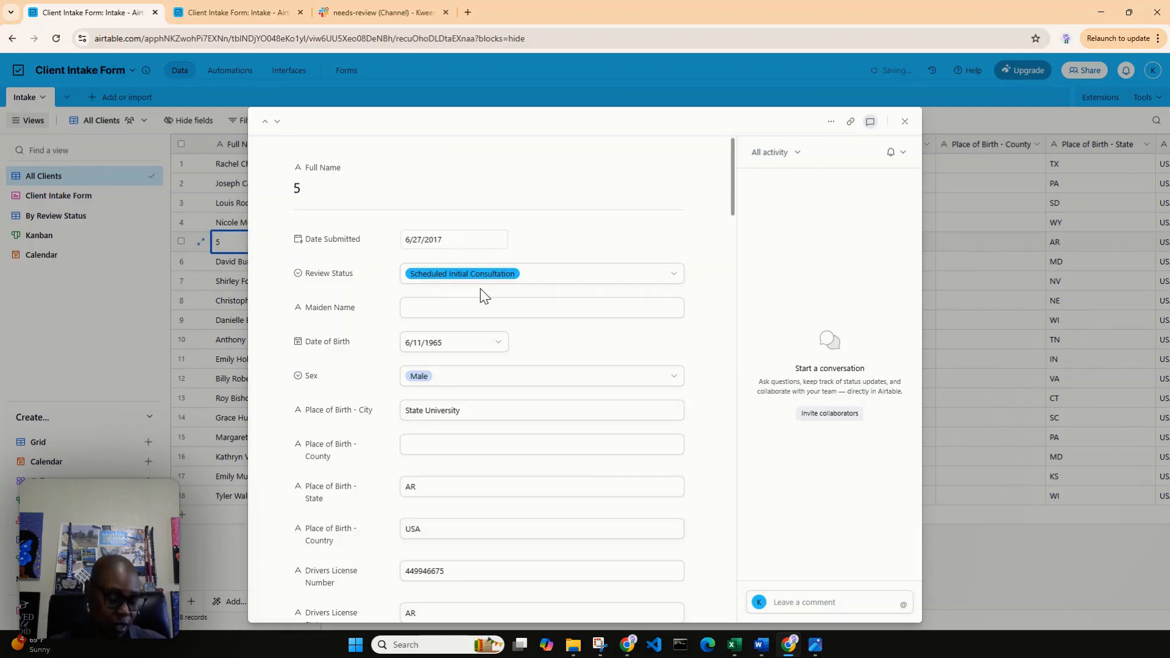
key(ctrl+z)
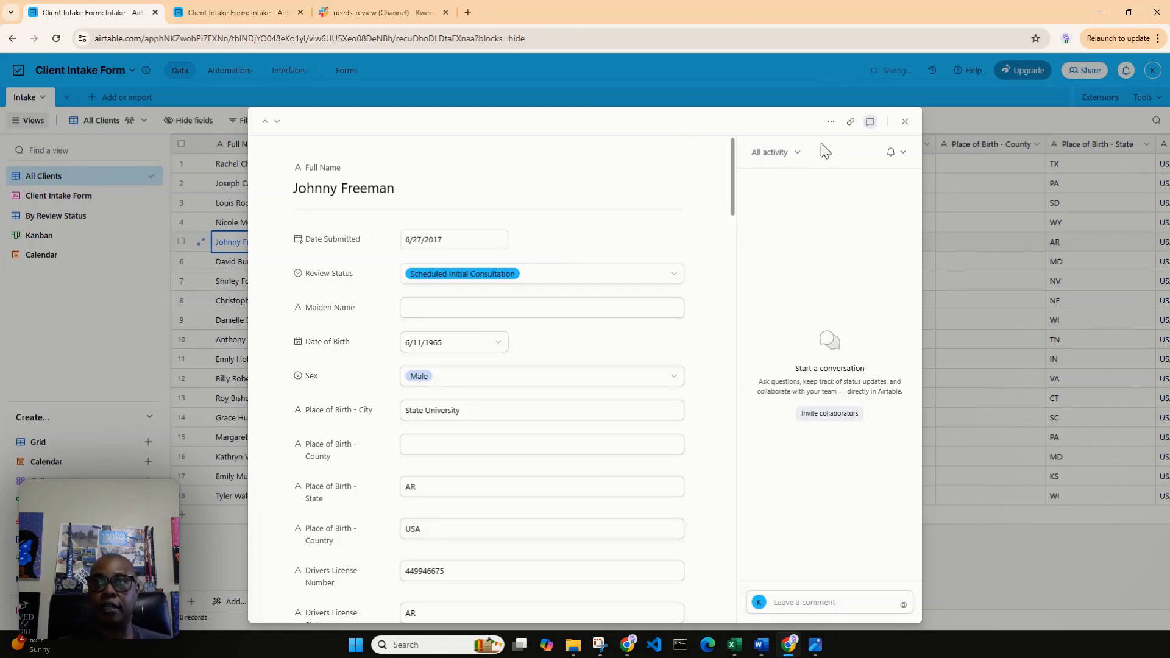
click(905, 123)
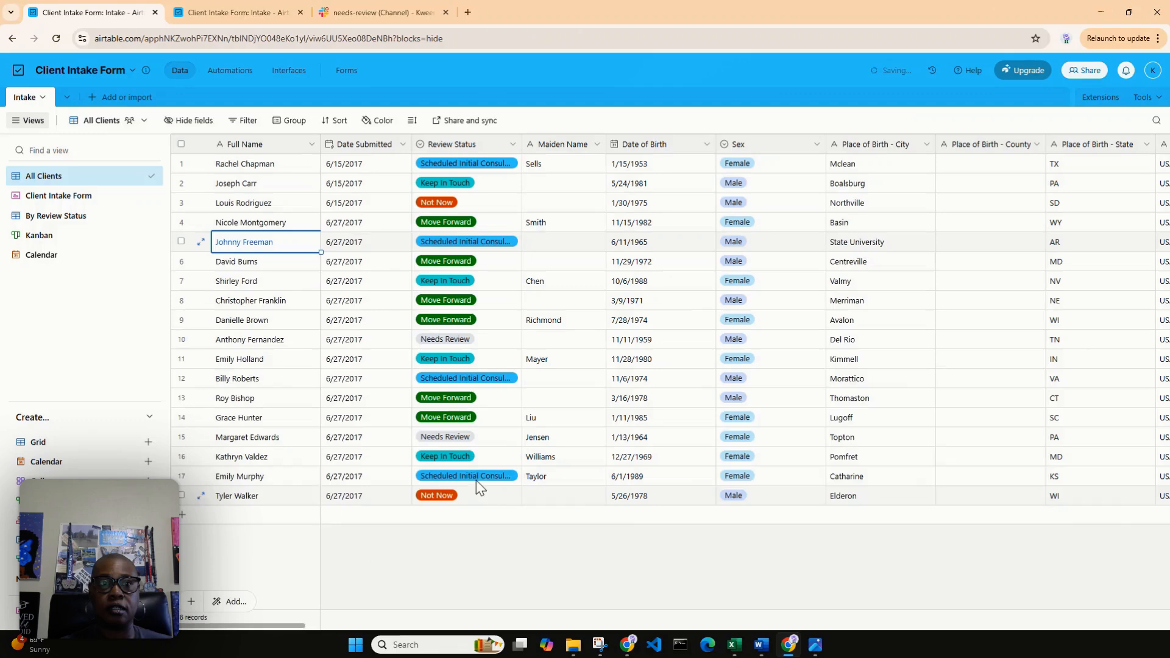
Add a new record below the last client and enter the client's full name.
click(247, 516)
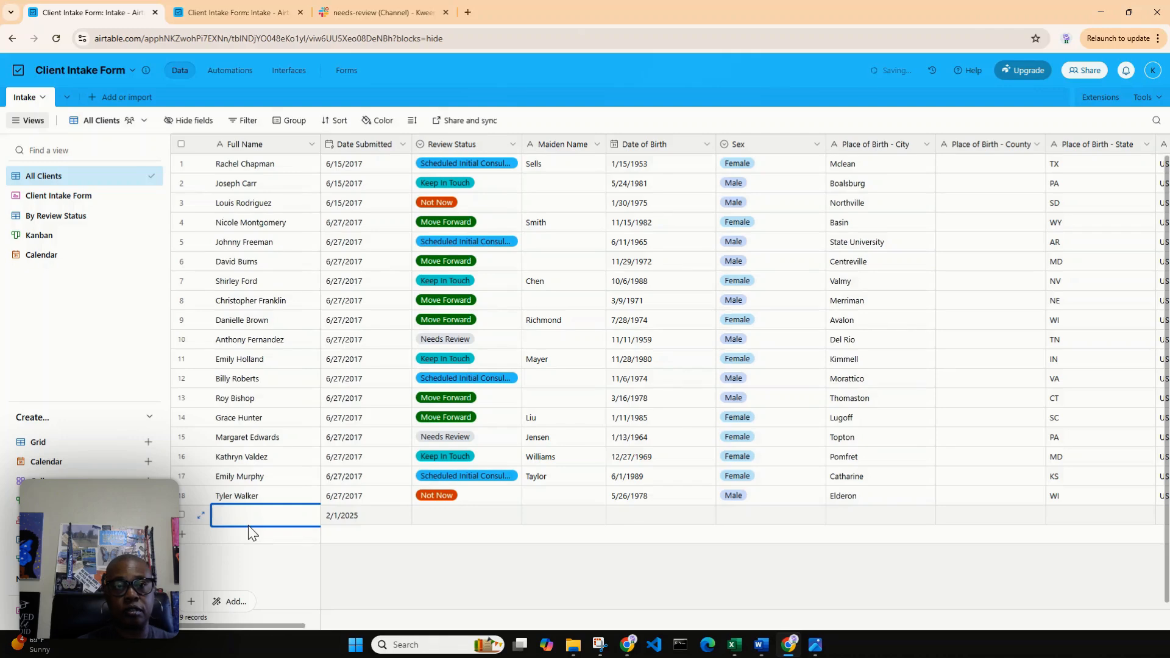
text(Das)
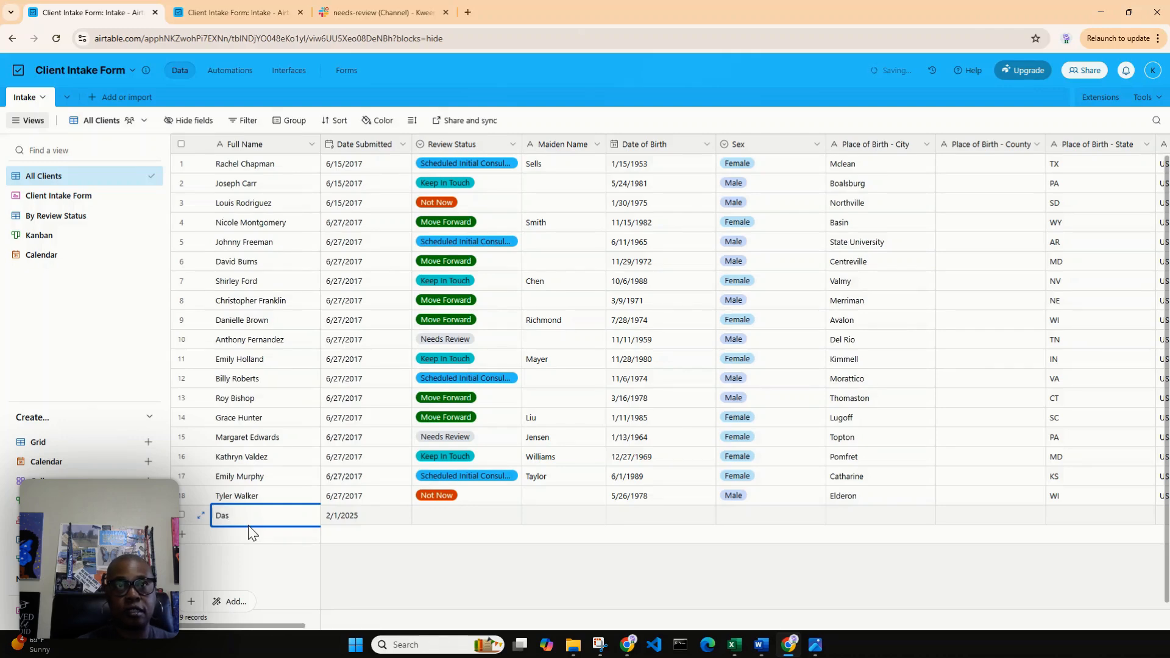
key(BackSpace)
text(isy Duck)
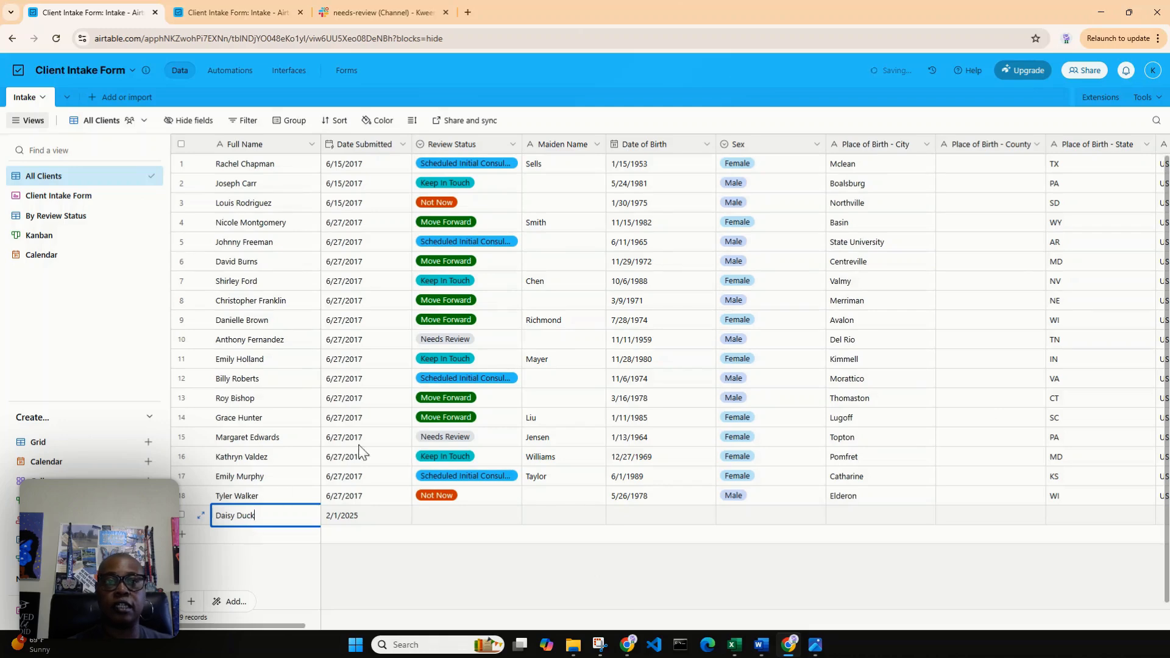
Enter the new client's maiden name, leaving the Date Submitted and Review Status fields as they are.
click(352, 512)
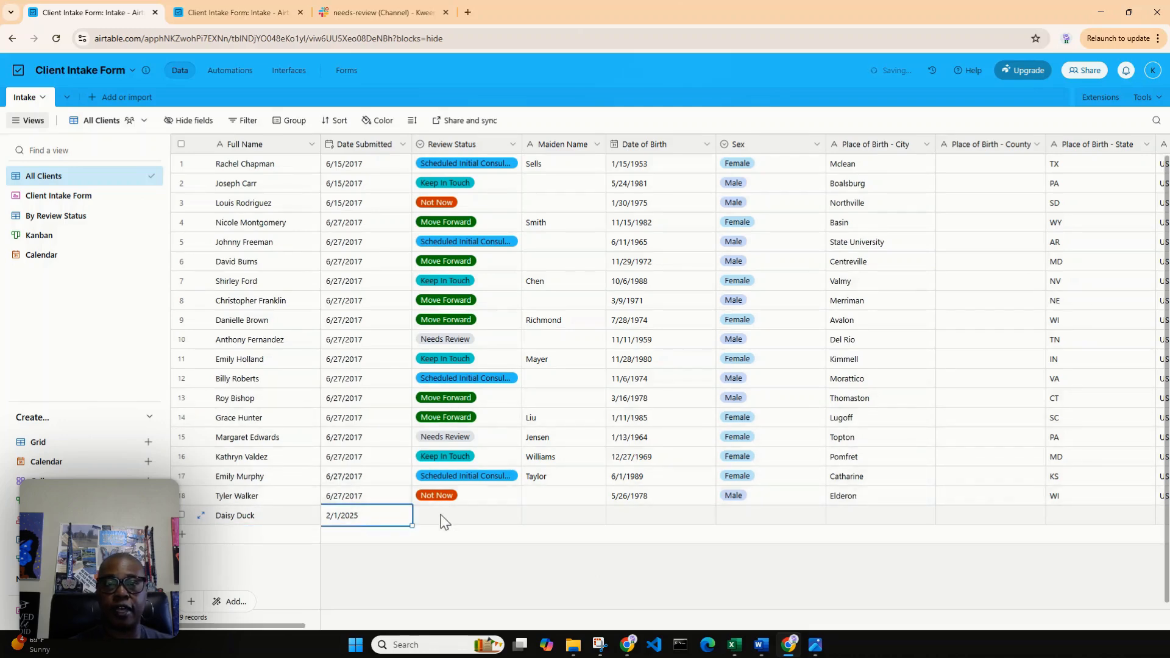
click(467, 515)
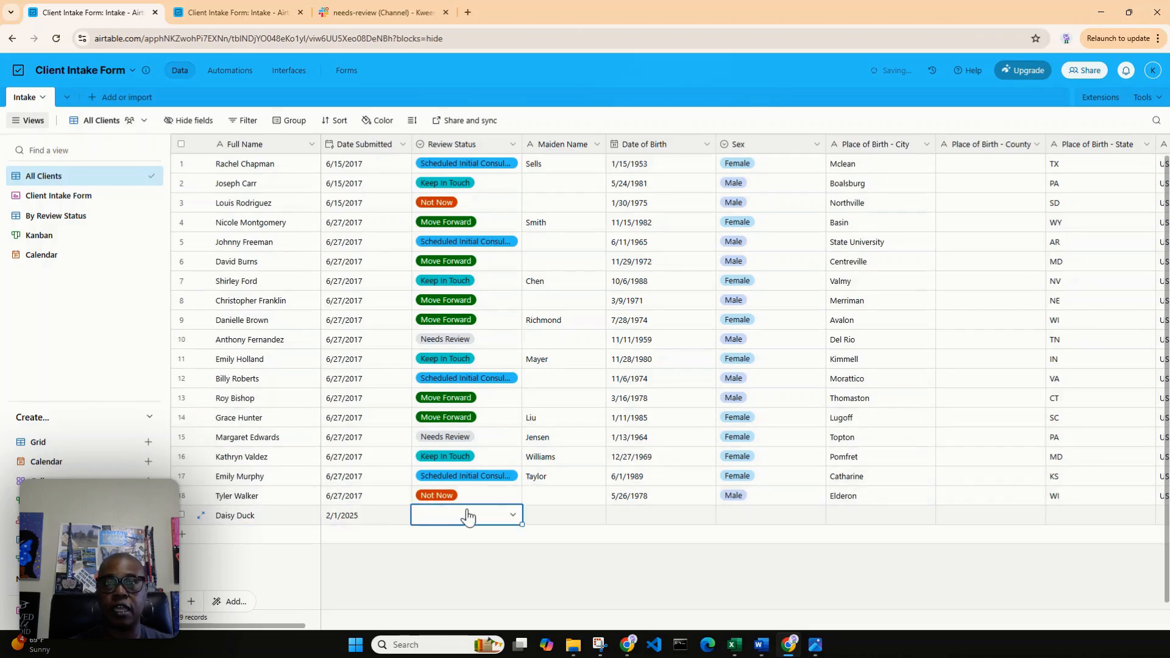
click(572, 514)
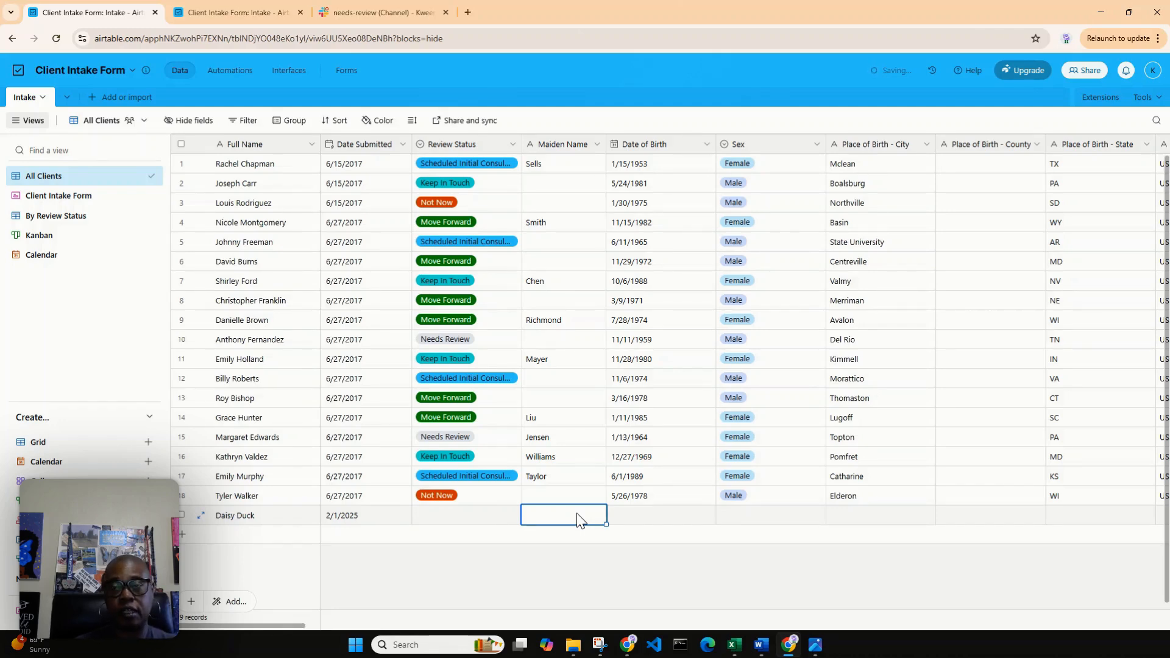
text(Lewis)
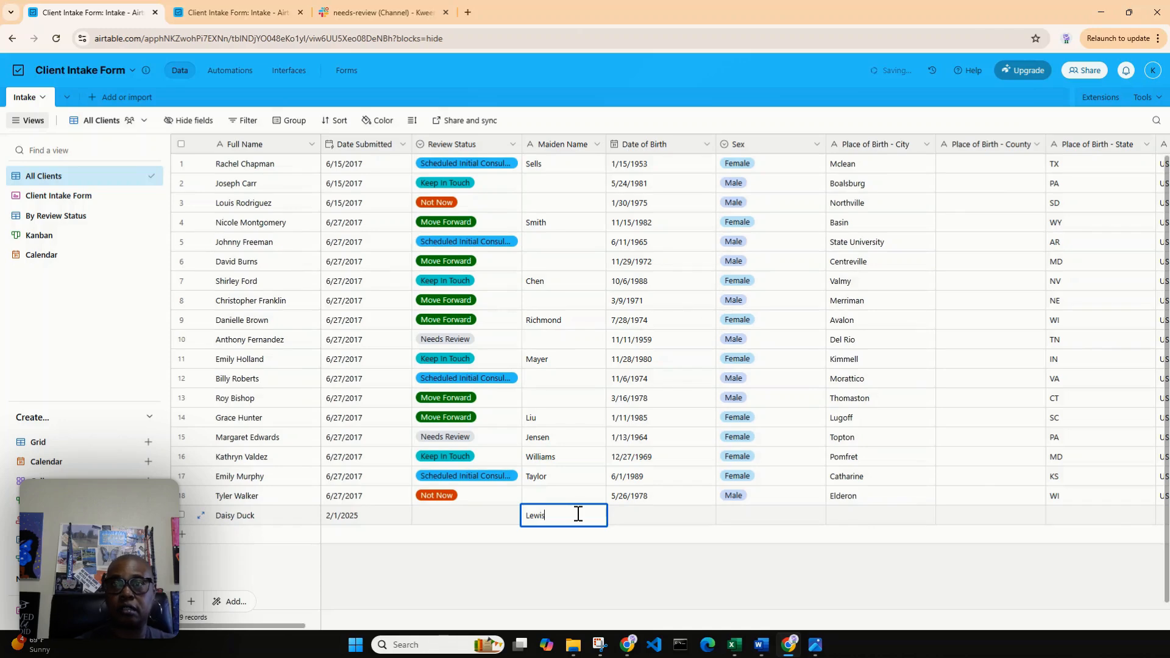
Enter the new client's date of birth.
click(664, 512)
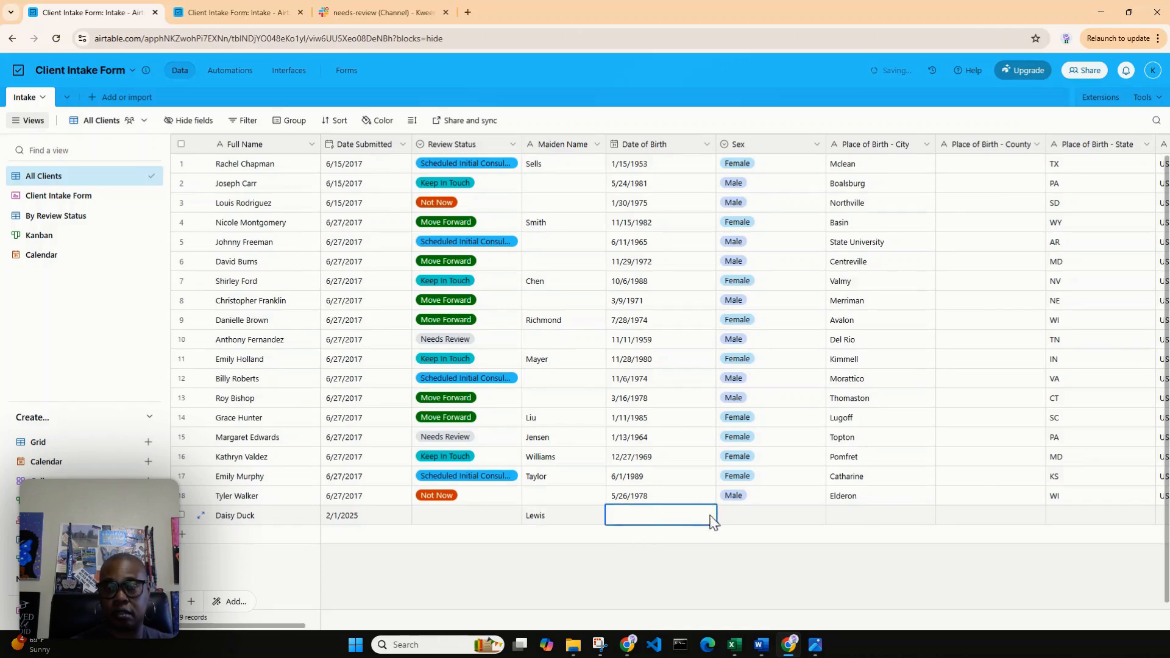
click(692, 516)
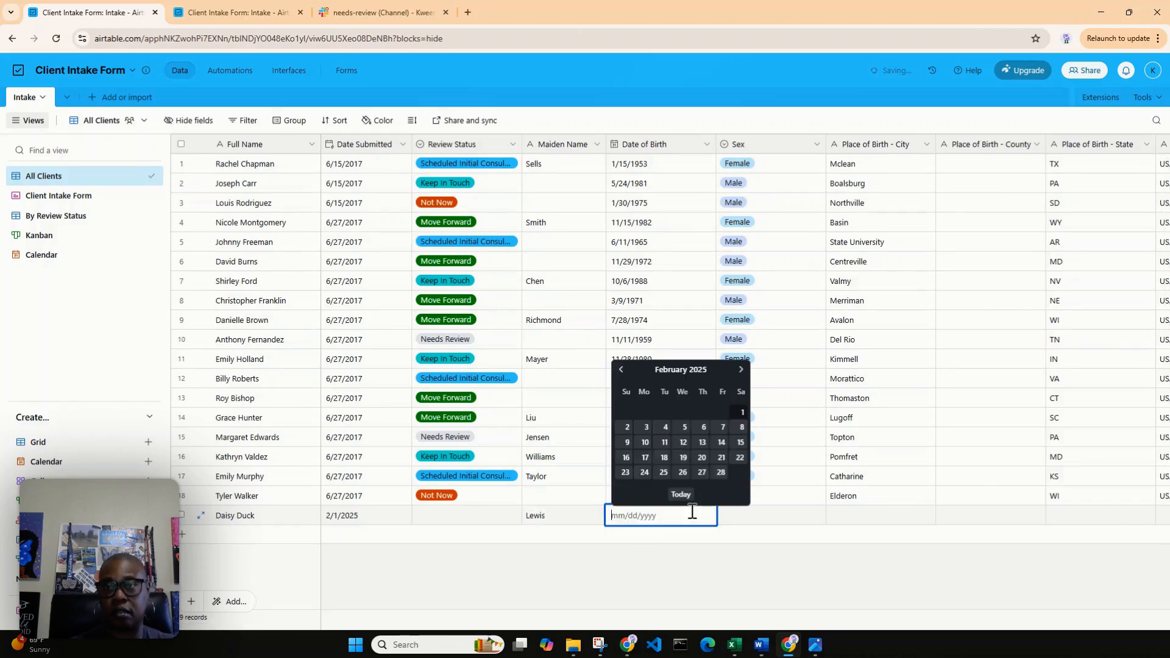
click(620, 370)
click(620, 369)
click(620, 370)
click(620, 369)
click(620, 370)
click(620, 369)
click(620, 369)
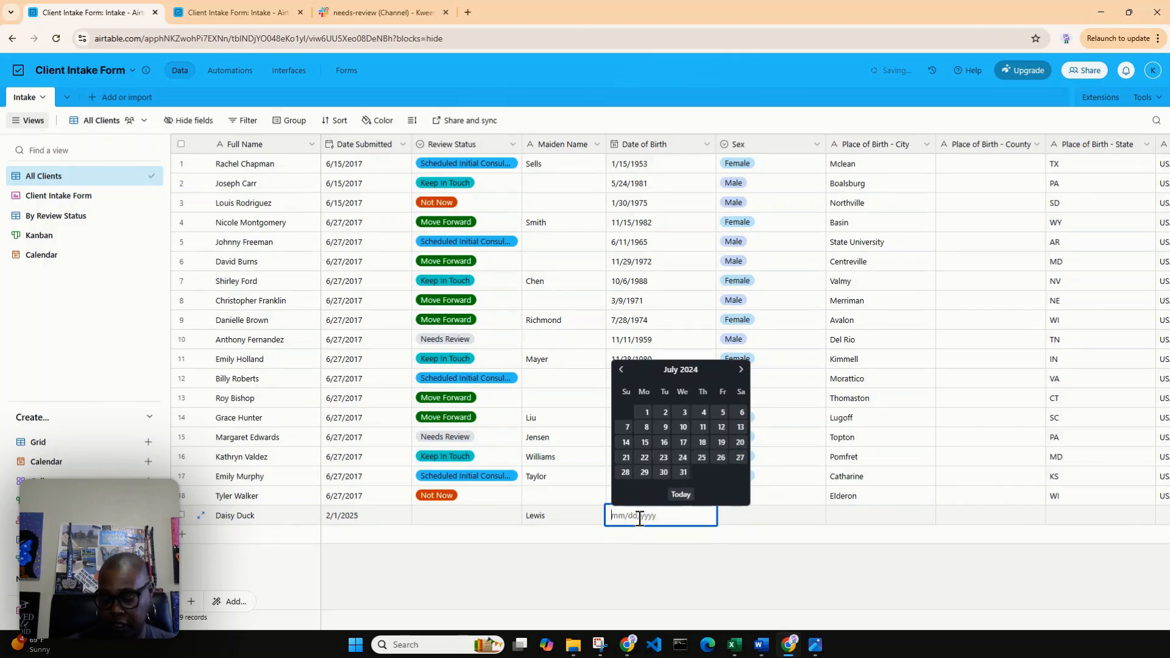
text(10/15)
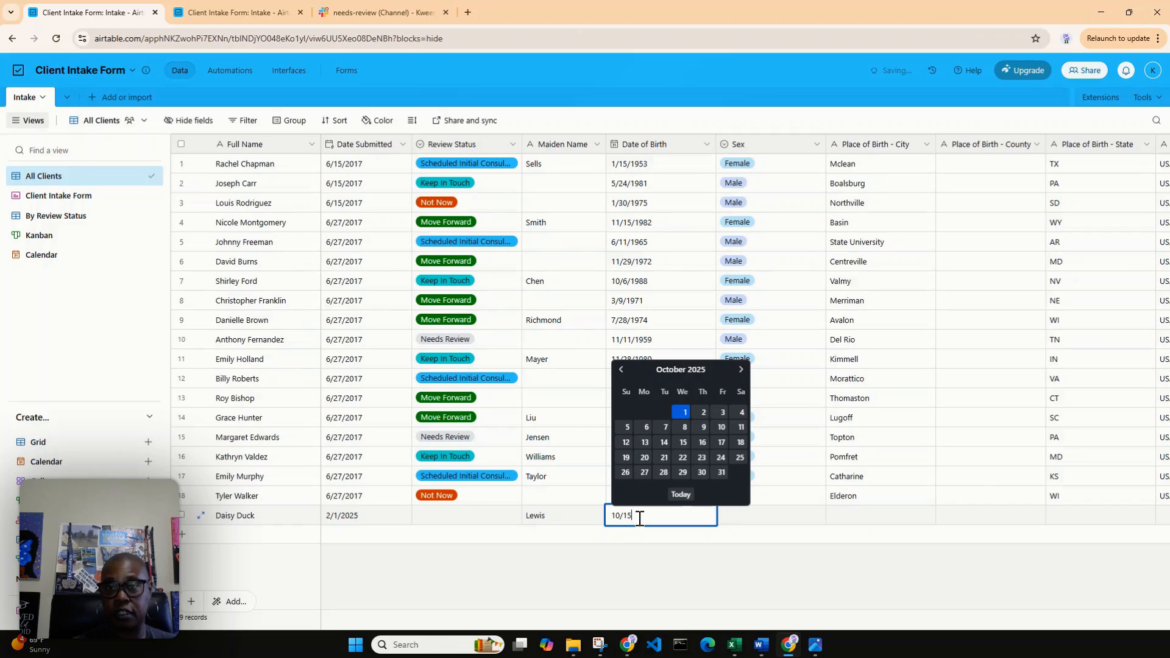
text(/)
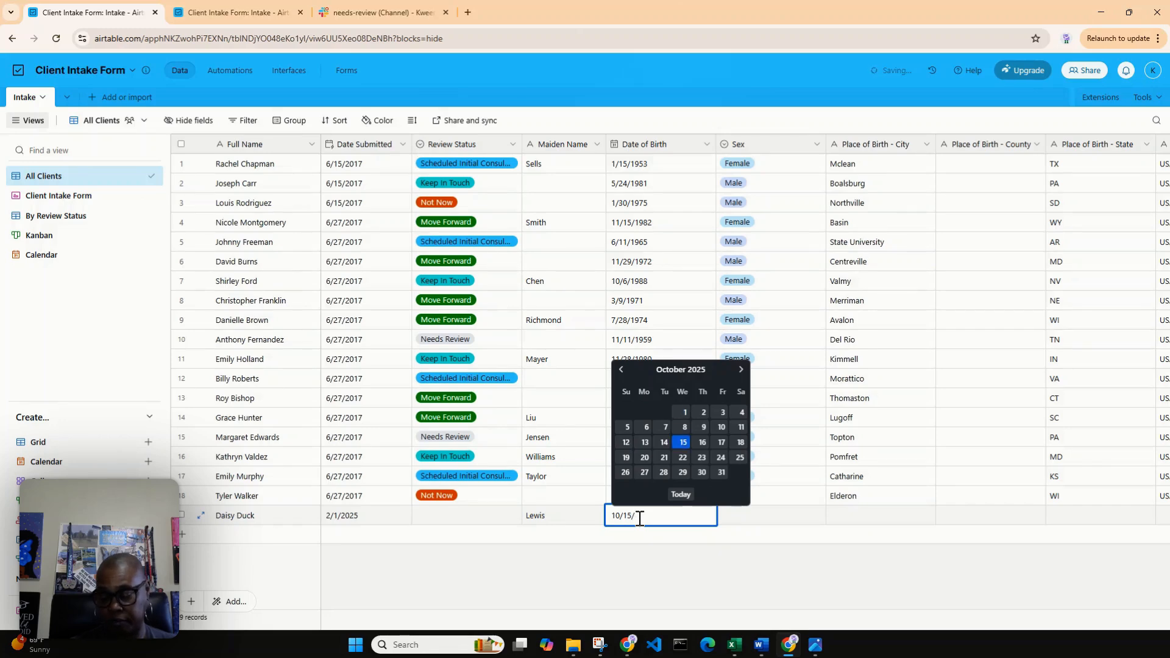
text(1983)
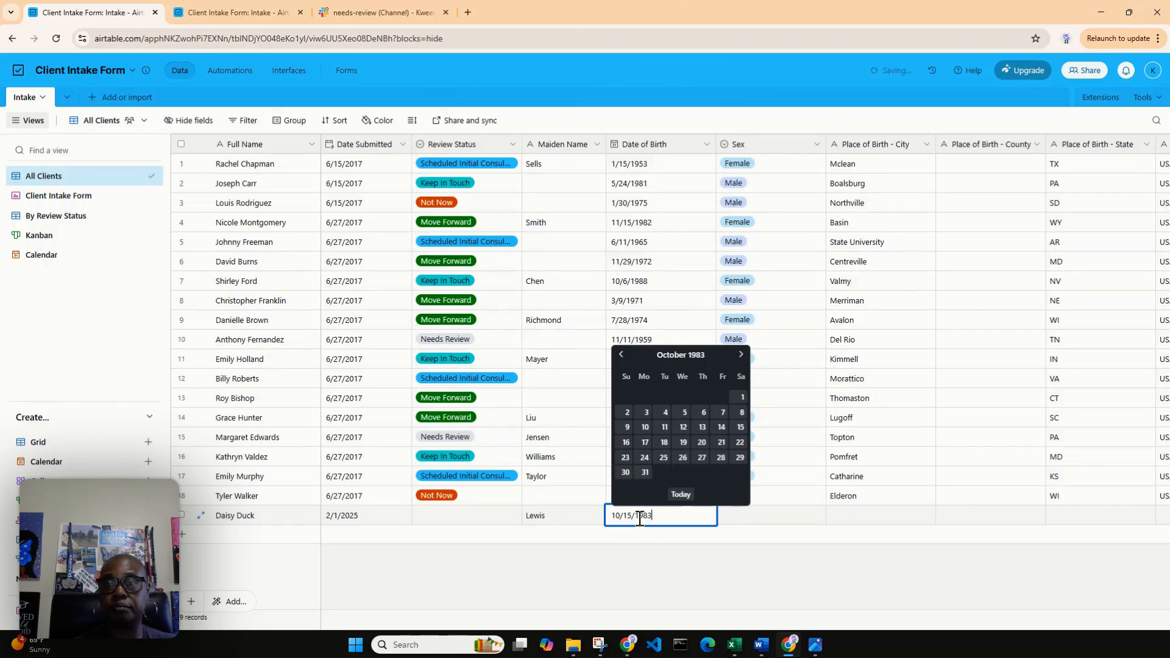
key(Return)
Set the new client's Sex field to Female.
click(765, 518)
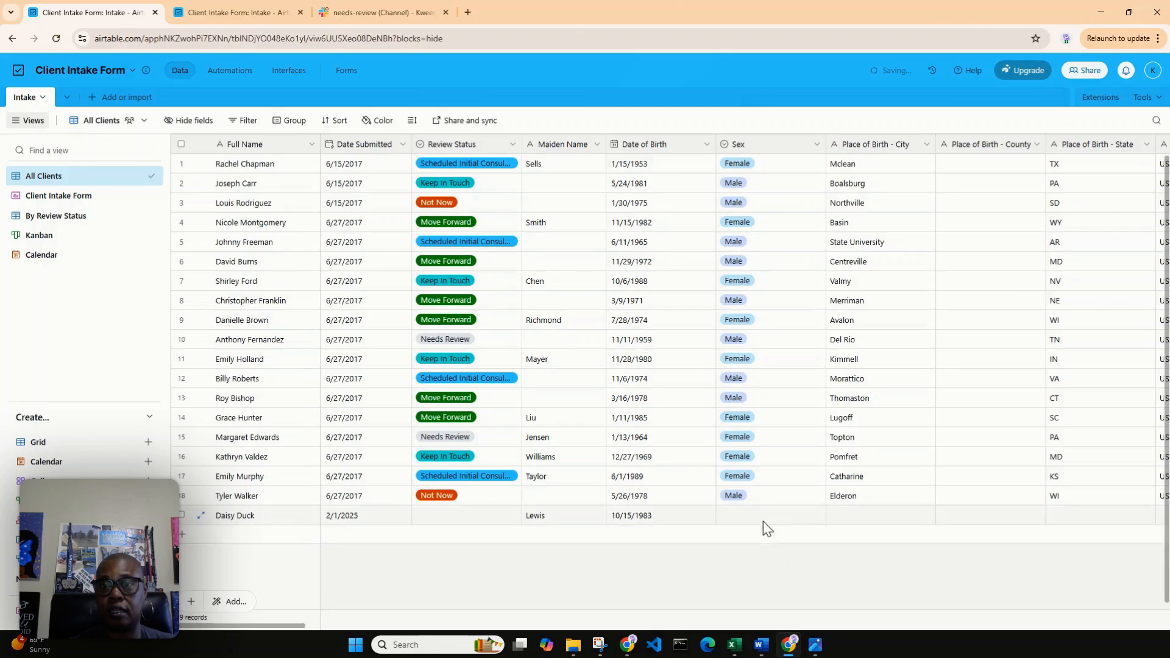
click(817, 515)
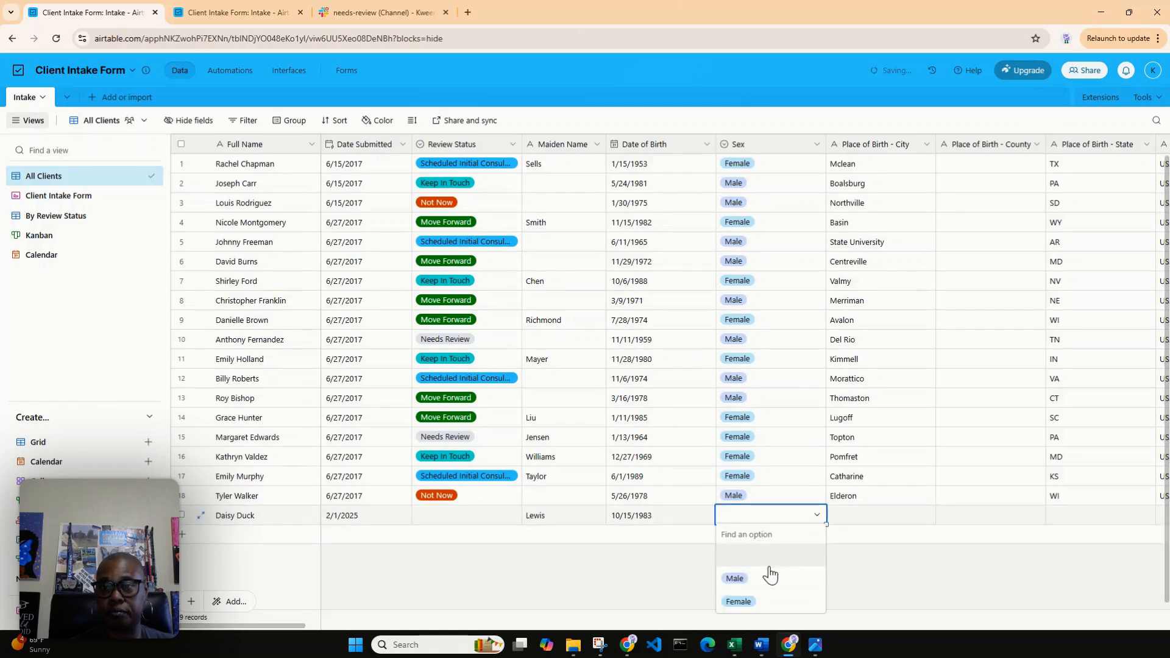
click(739, 602)
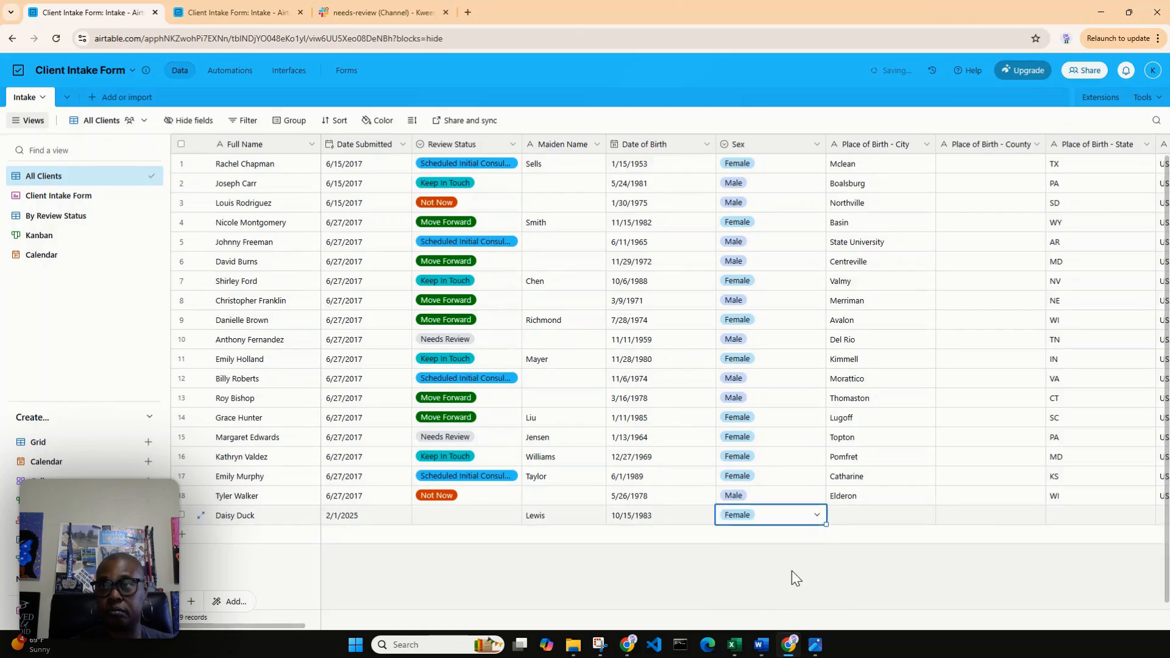
Set the new client's Place of Birth city to Orlando and state to FL, leaving the county blank.
click(899, 501)
click(895, 517)
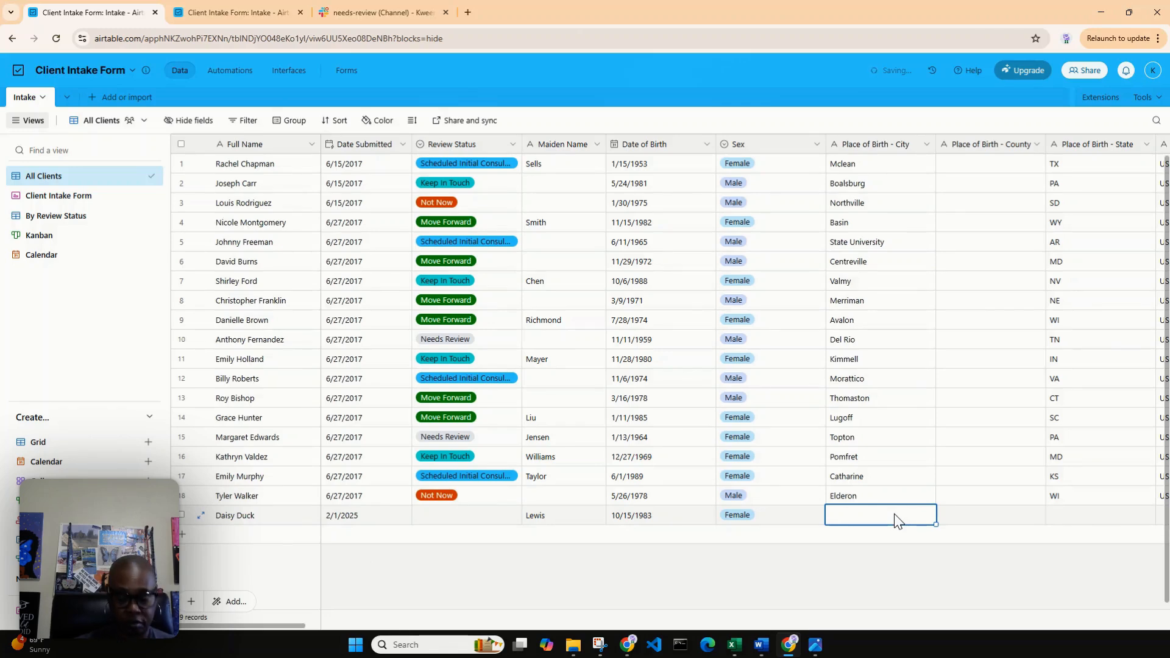
text(Orland)
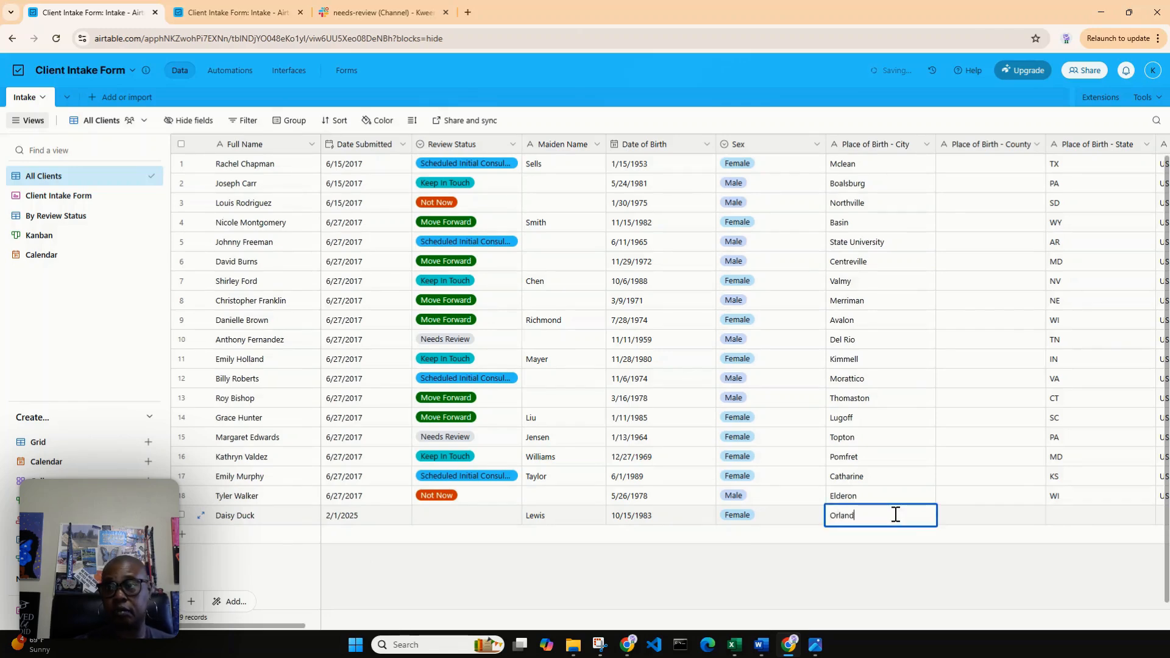
text(o)
key(Tab)
key(Tab)
text(FL)
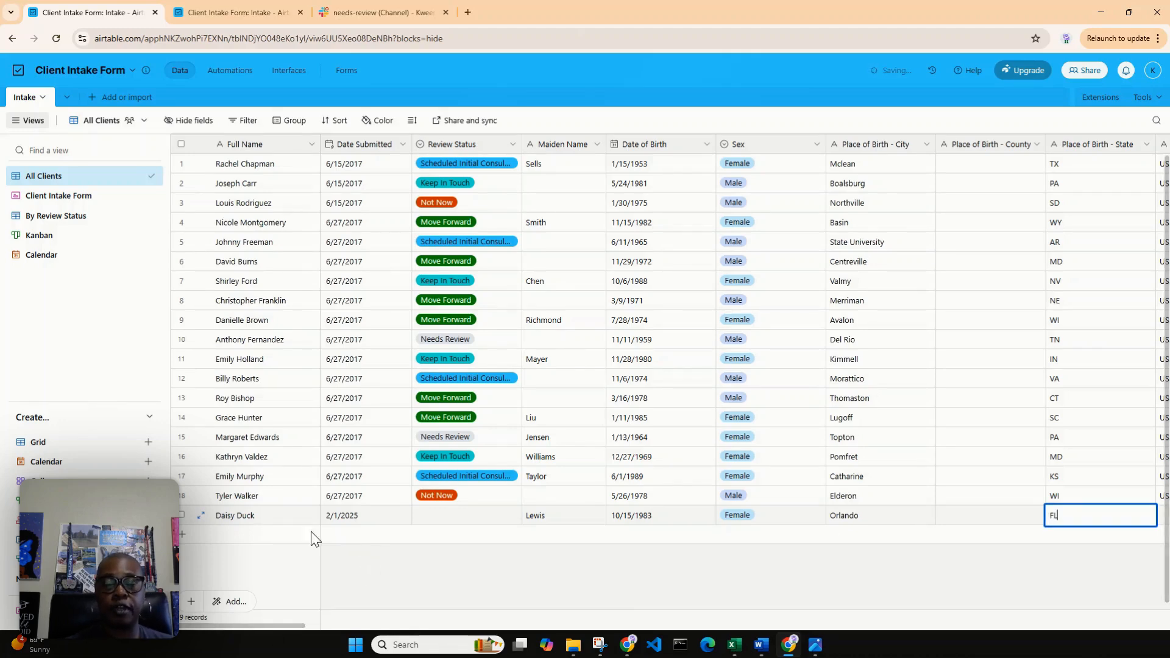
click(399, 544)
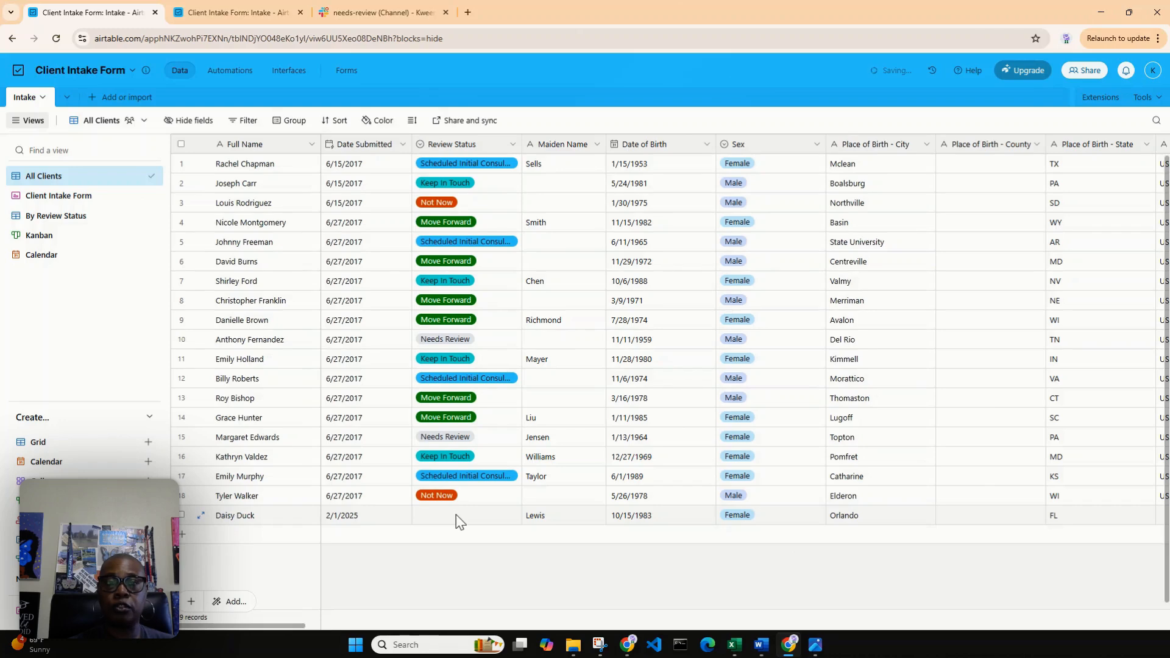
Set the new client's Review Status to Needs Review and check the needs-review channel in Slack for a notification.
click(457, 519)
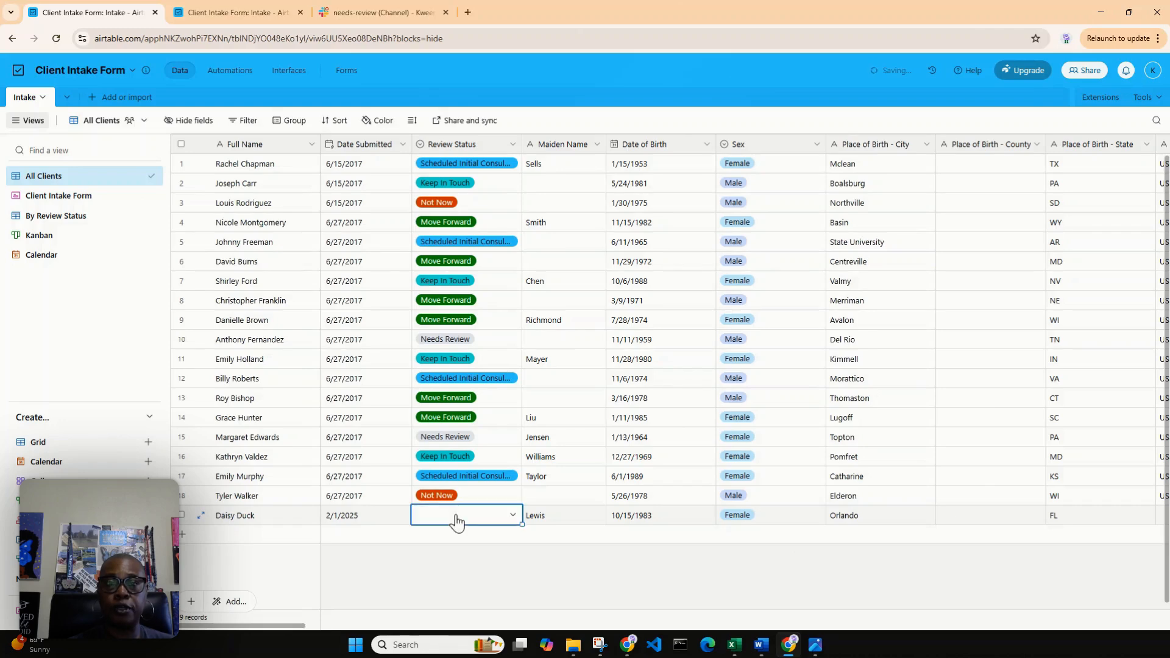
click(513, 512)
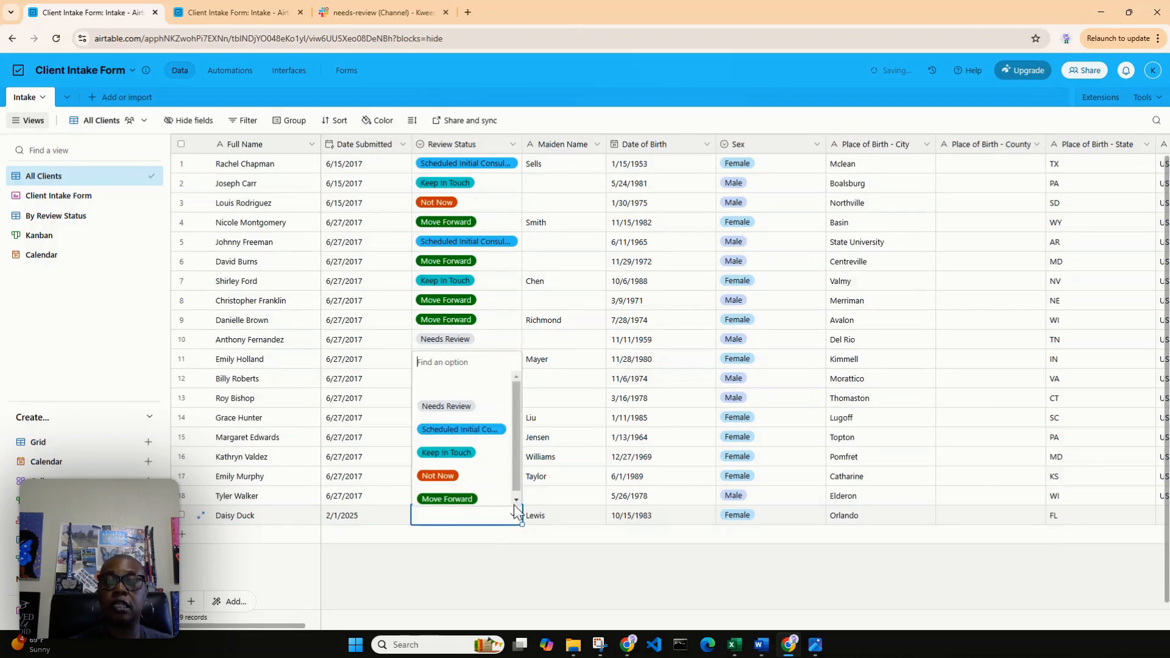
click(464, 406)
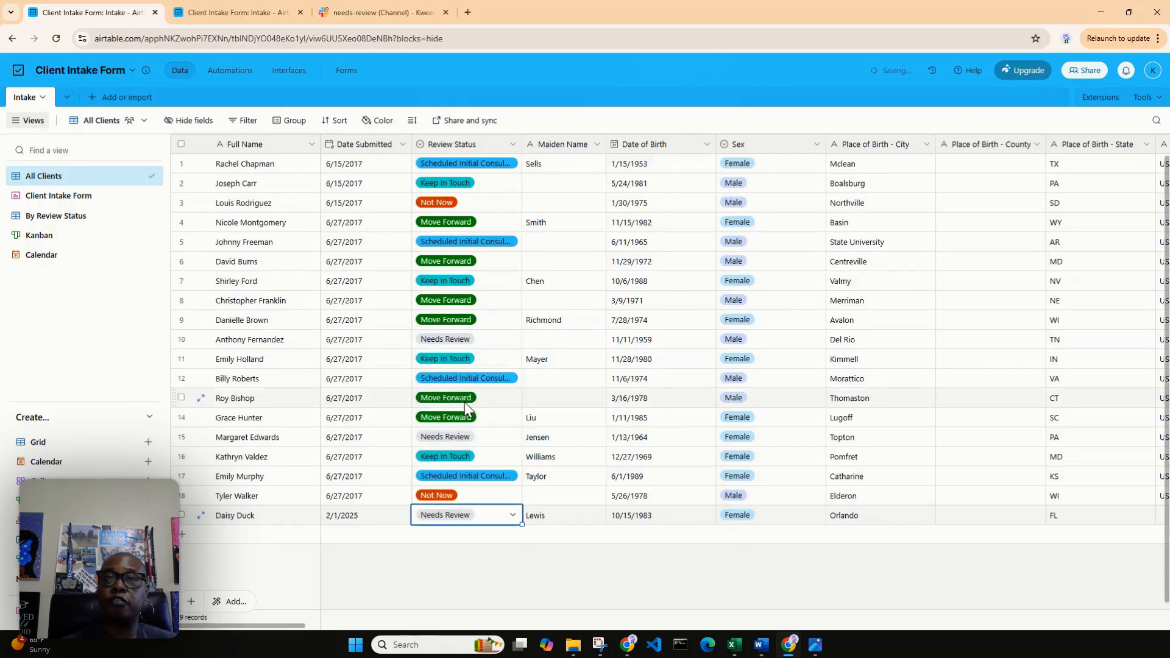
click(383, 11)
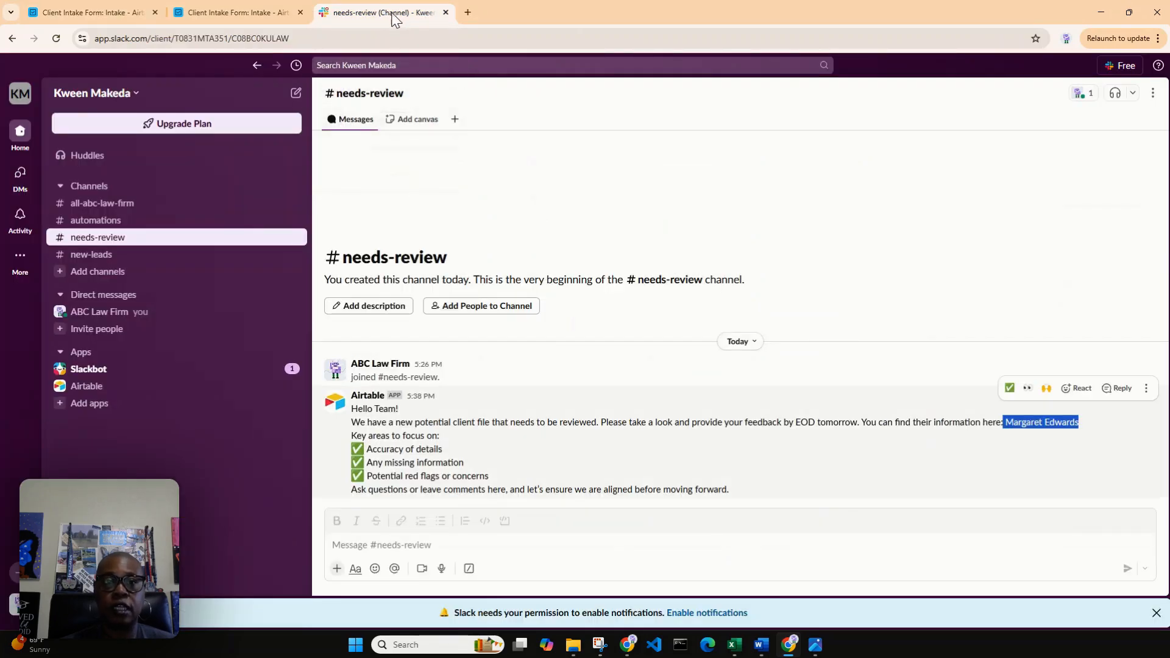
In the Airtable automation Client Intake ~ Needs Review, delete the unconfigured Send an email action and switch the automation on.
click(247, 11)
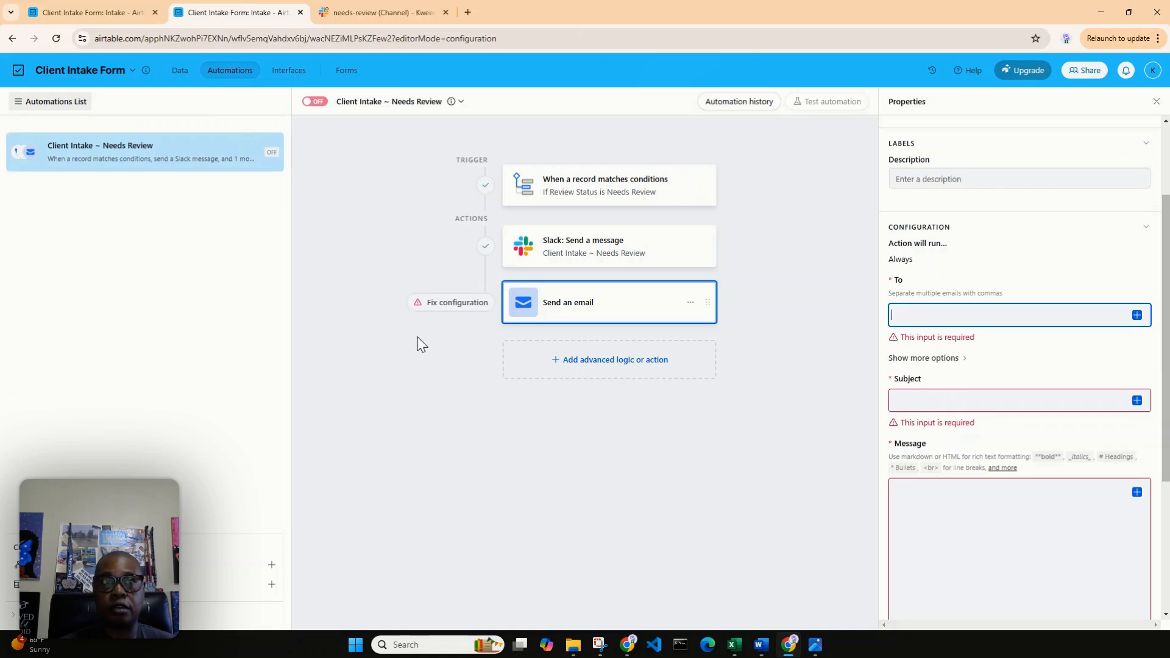
click(314, 103)
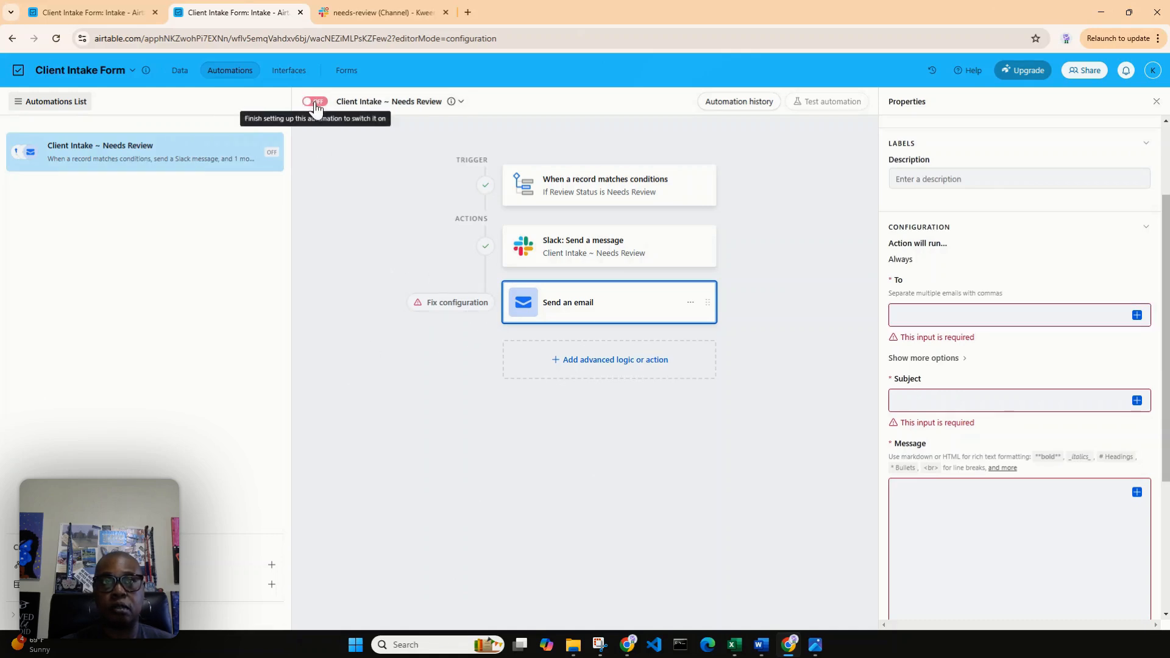
click(690, 303)
click(725, 338)
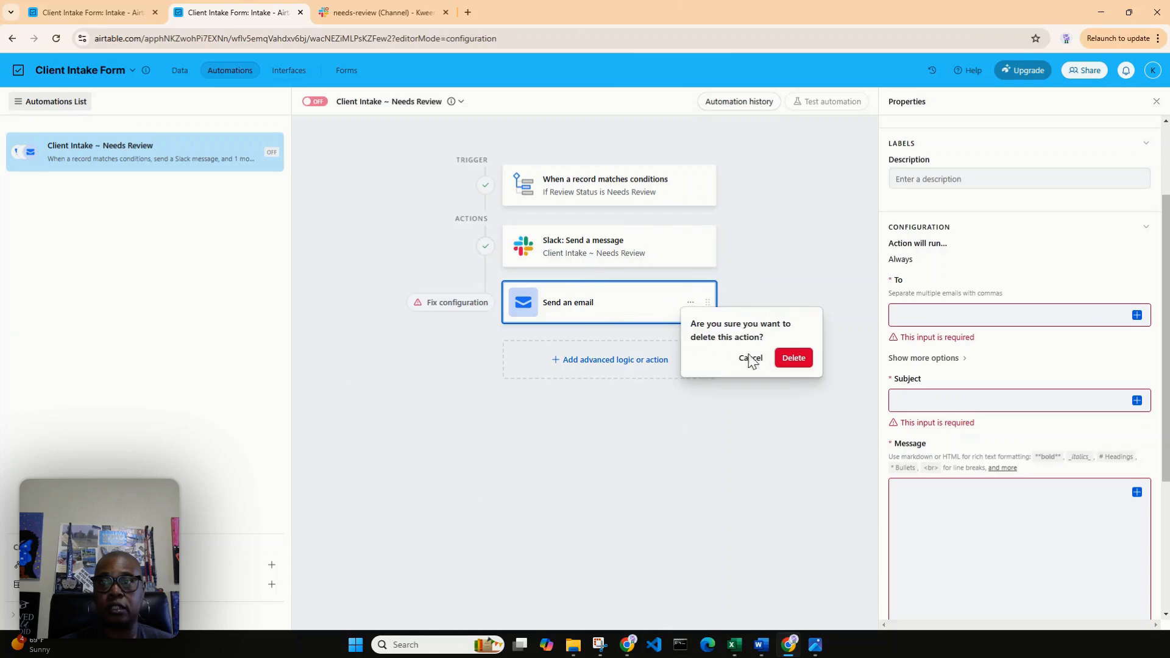
click(792, 358)
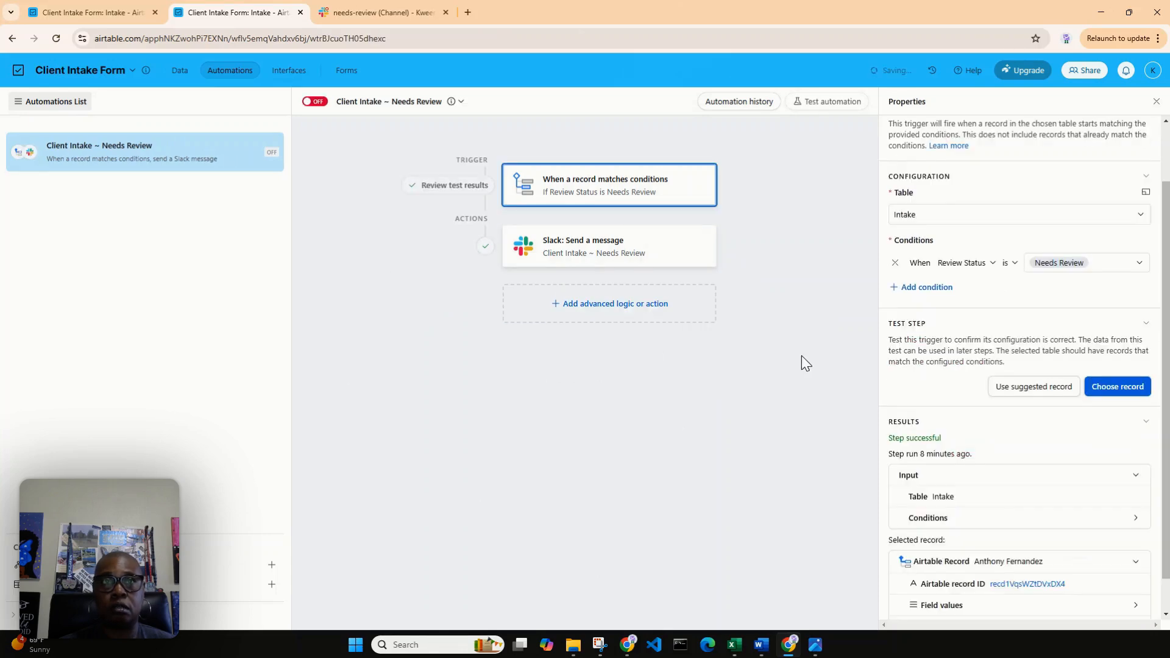
click(312, 102)
In the Airtable All Clients grid, change the new client's Review Status to Keep In Touch and back to Needs Review.
click(101, 13)
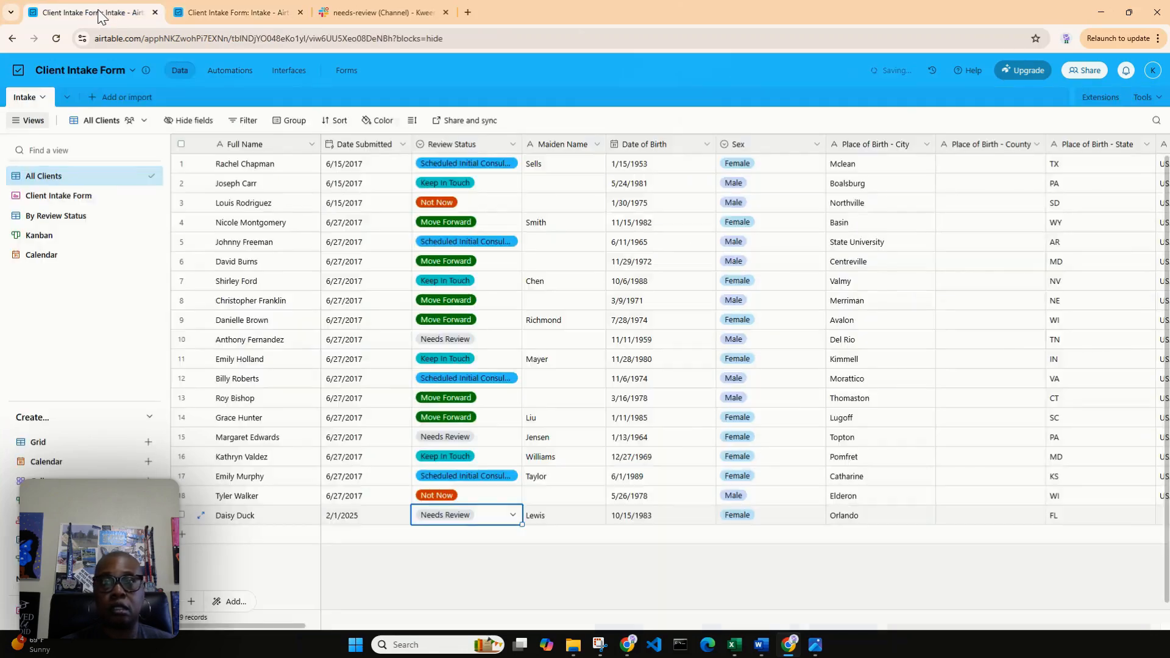
click(513, 515)
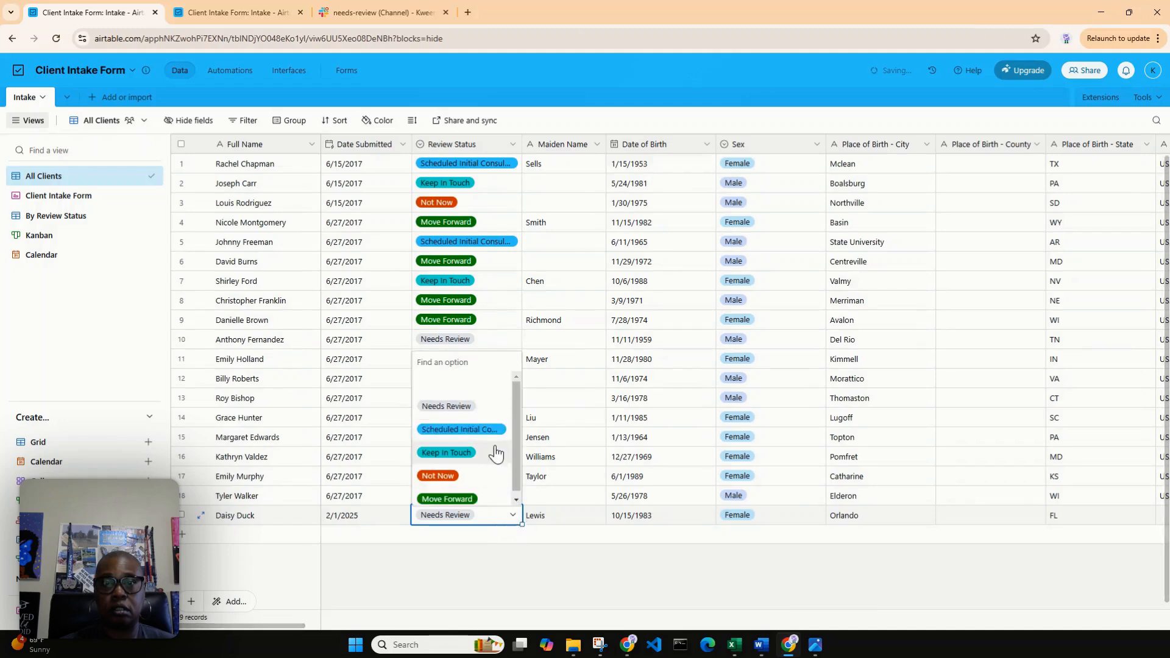
click(450, 454)
click(514, 515)
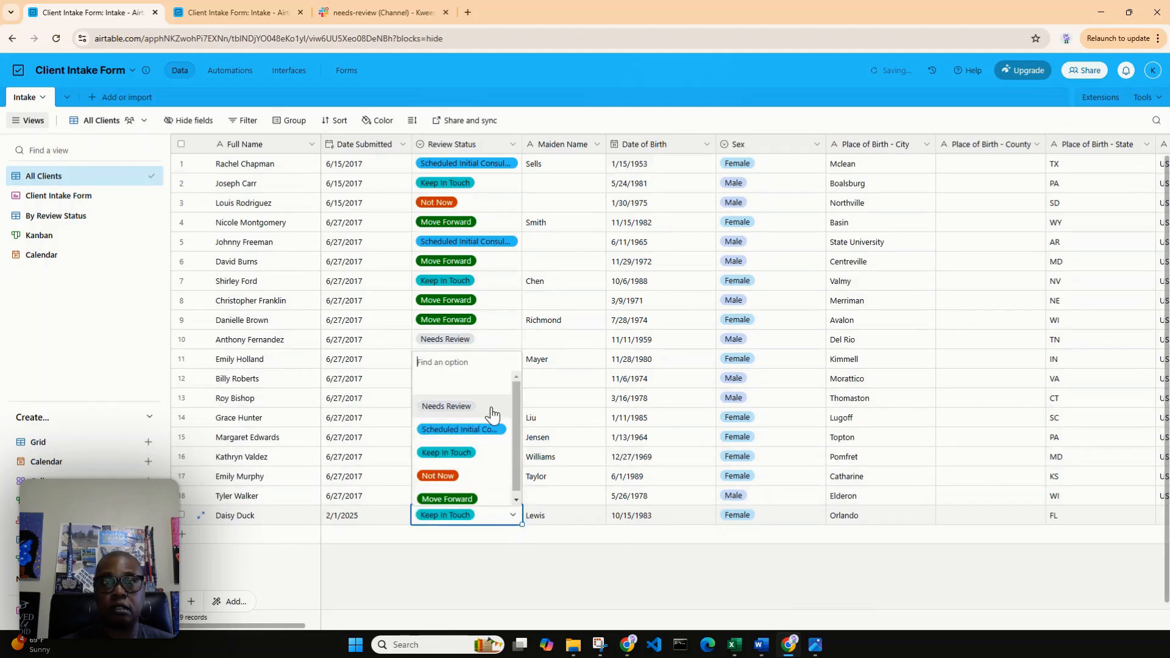
click(455, 404)
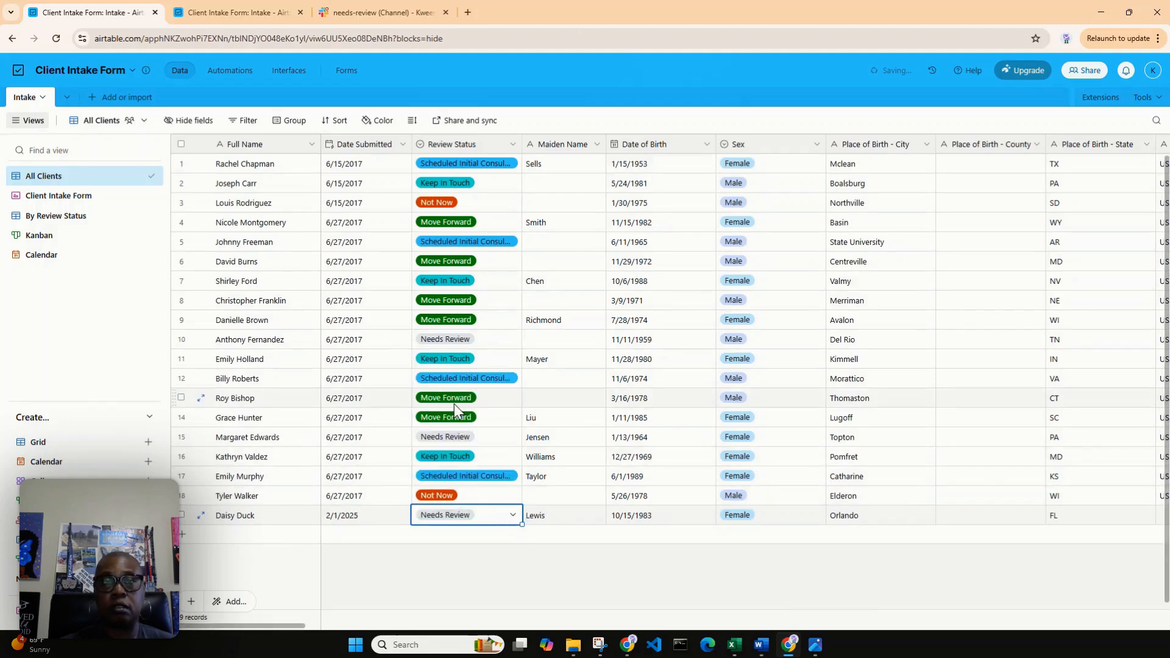
Check the needs-review channel in Slack for the new client's notification, verifying the Airtable automation's on/off state and reloading the Slack page.
click(350, 12)
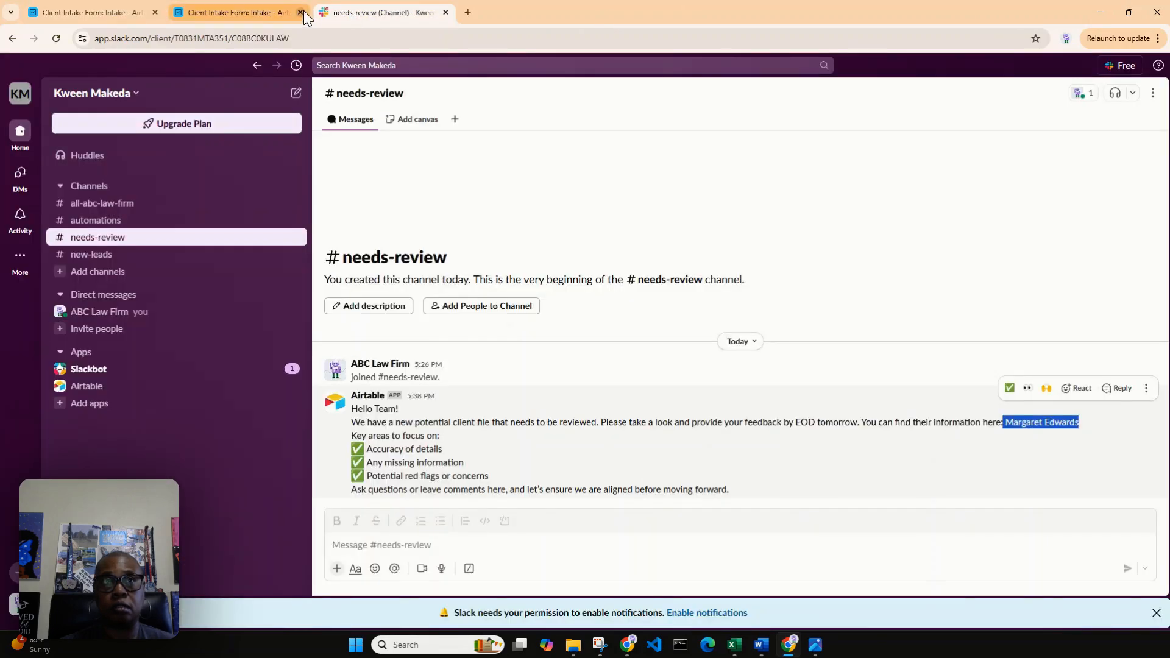
click(224, 16)
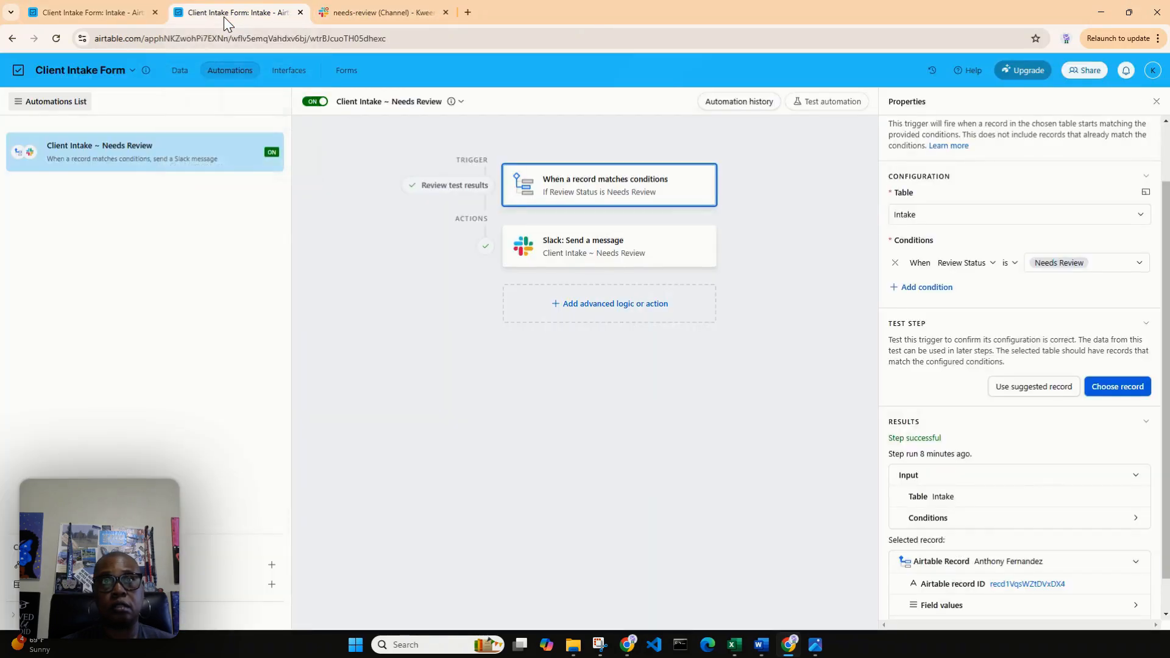
click(369, 15)
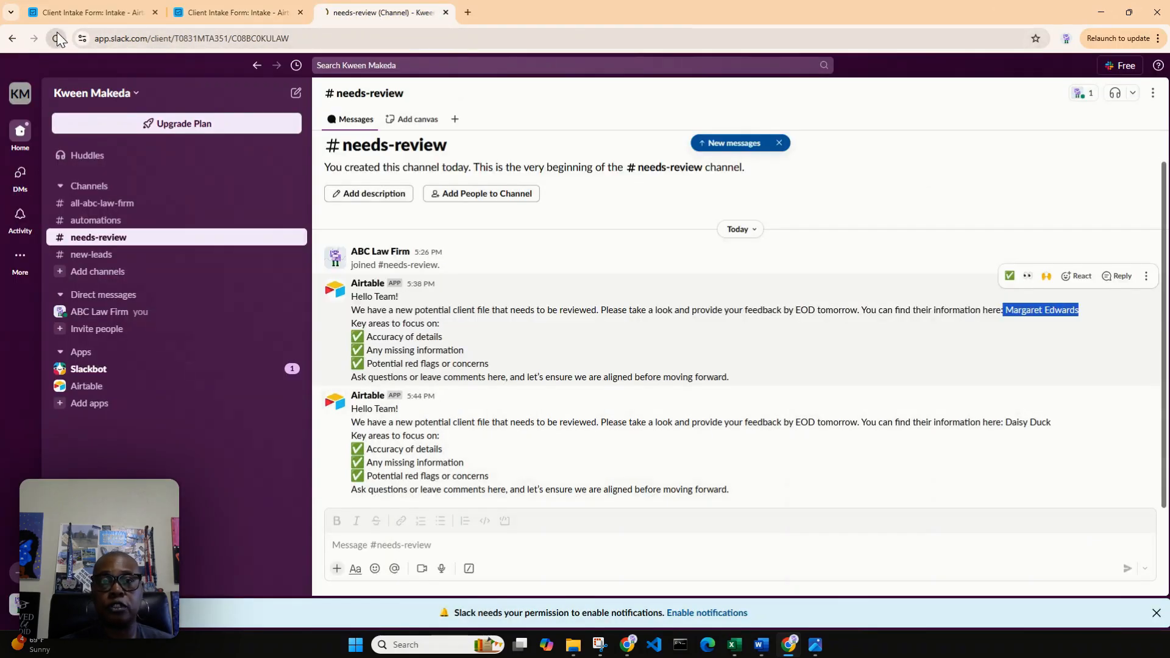
click(56, 36)
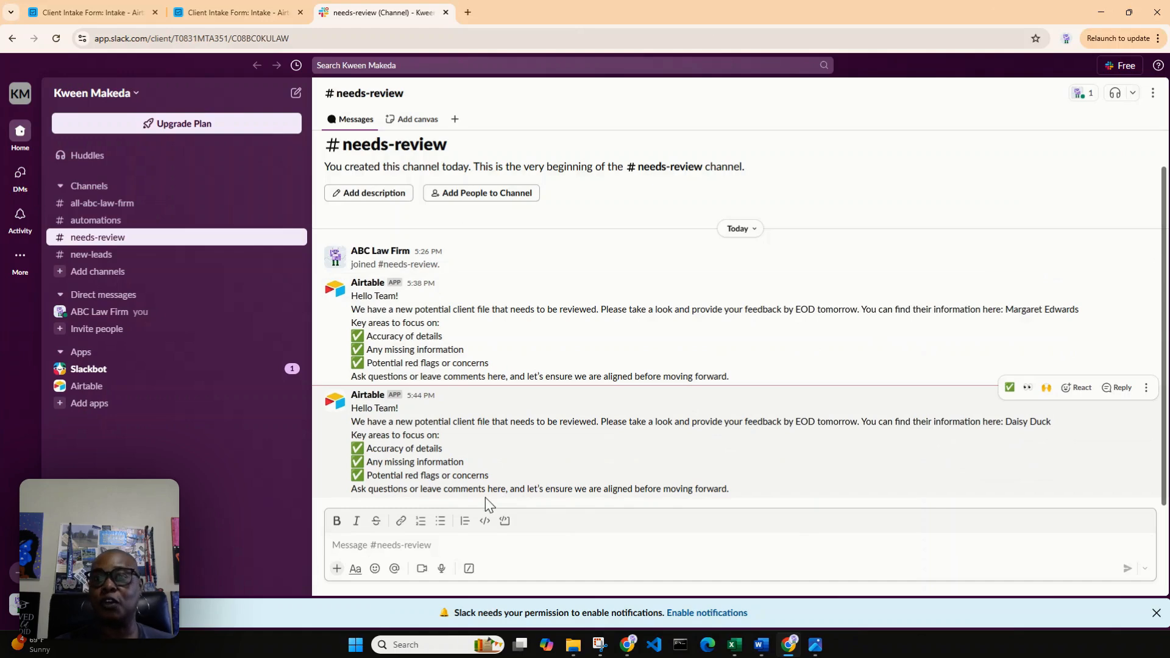
Inspect the new client's entry under today's date in the Airtable Calendar view, and examine the By Review Status view.
click(71, 5)
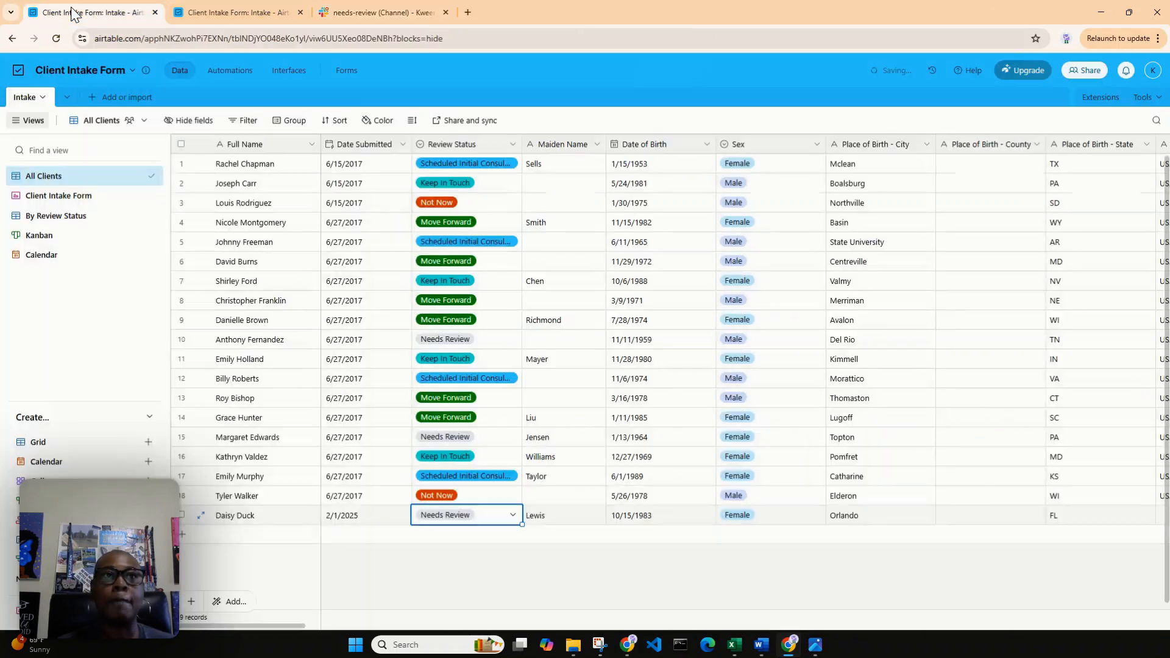
click(29, 267)
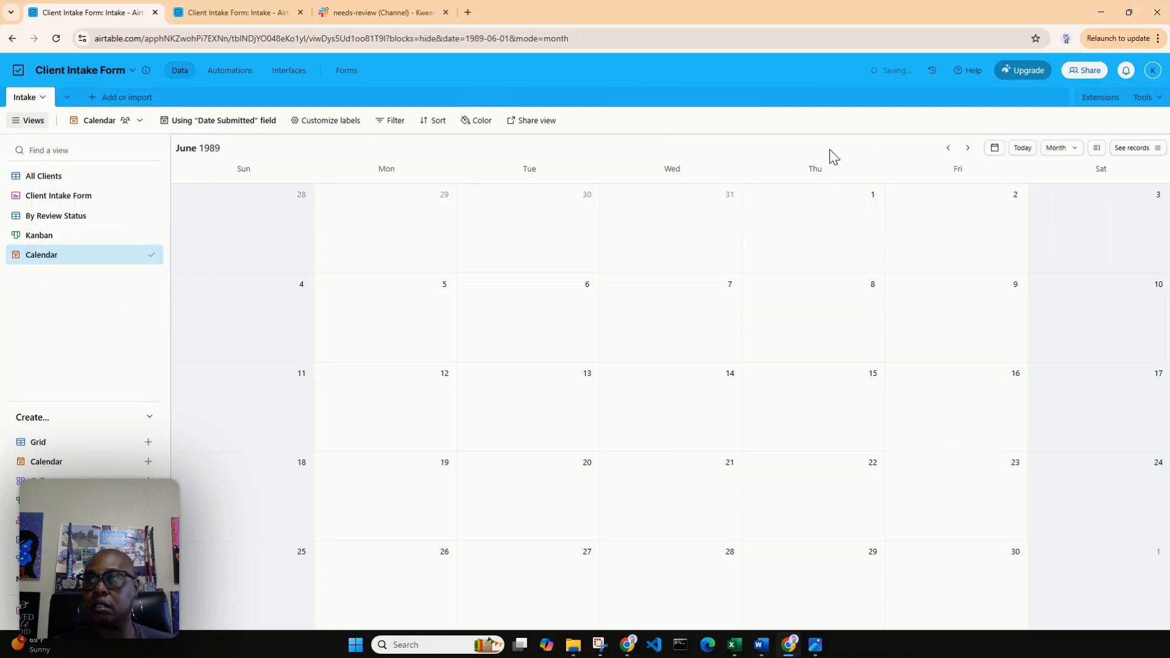
click(1023, 148)
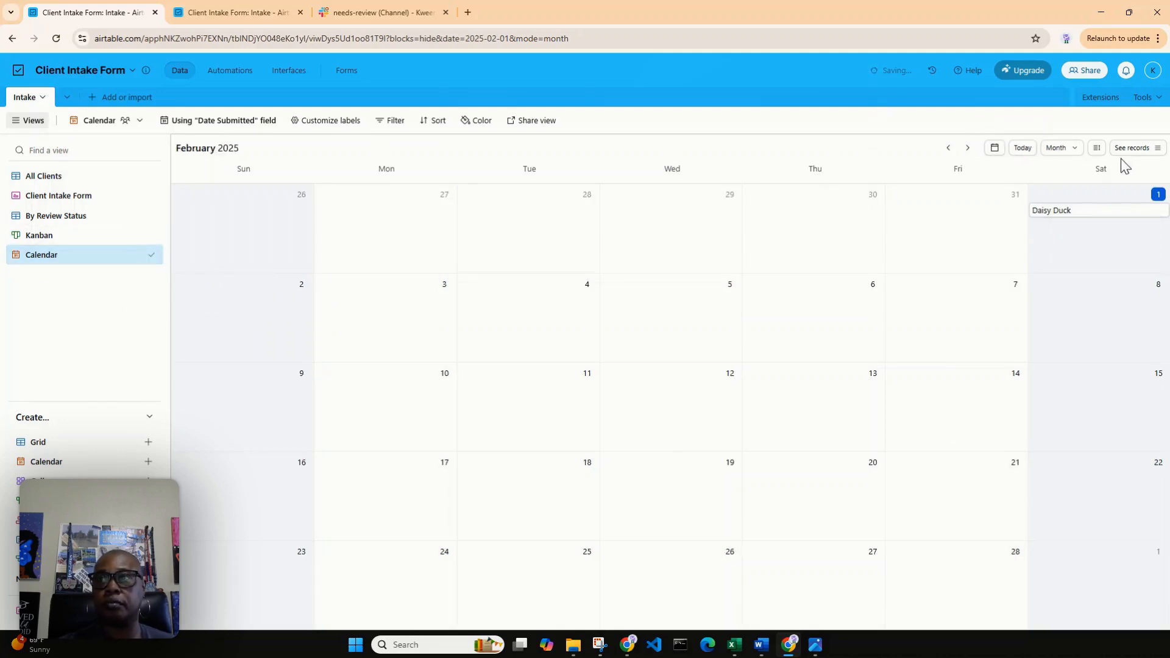
click(1063, 214)
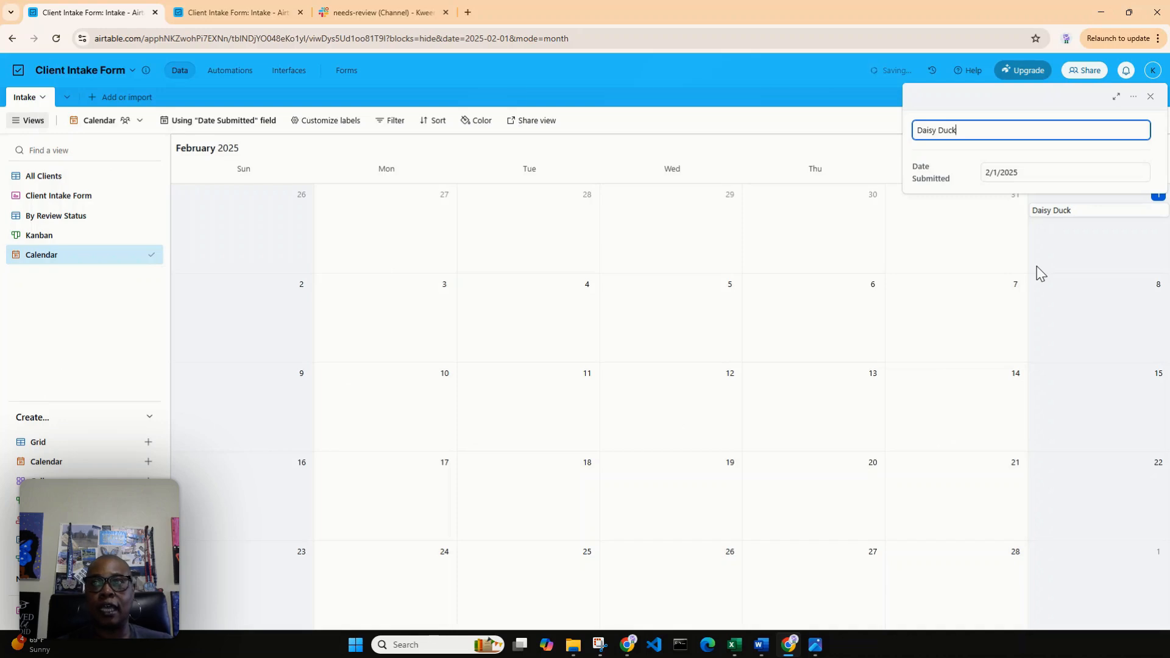
click(107, 262)
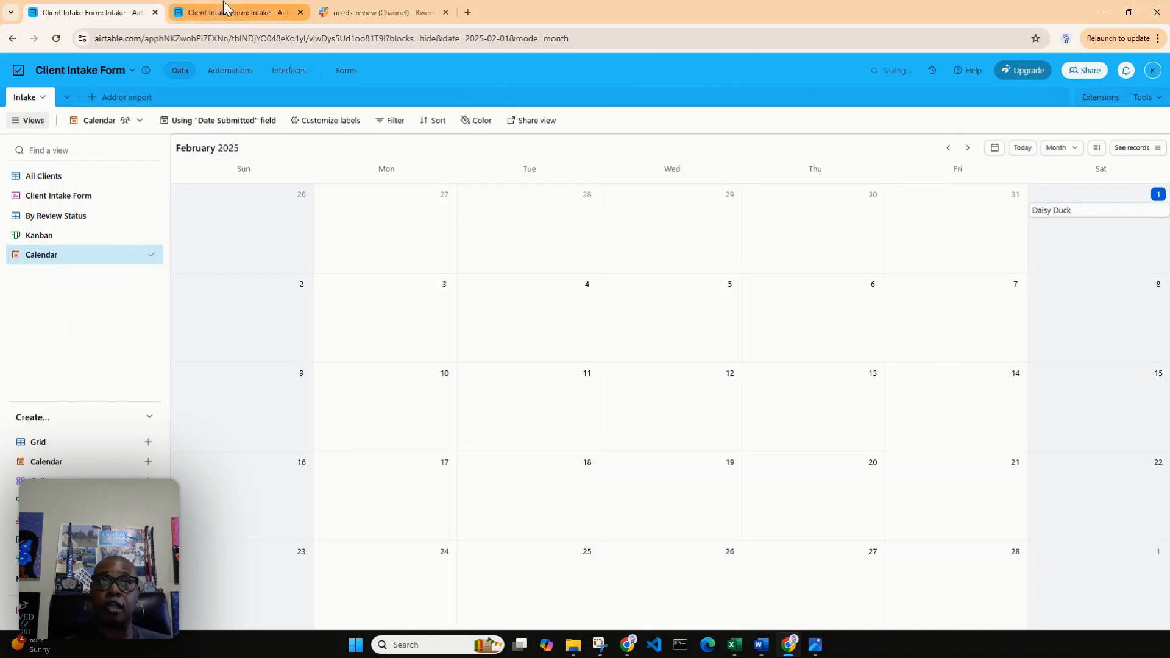
click(55, 215)
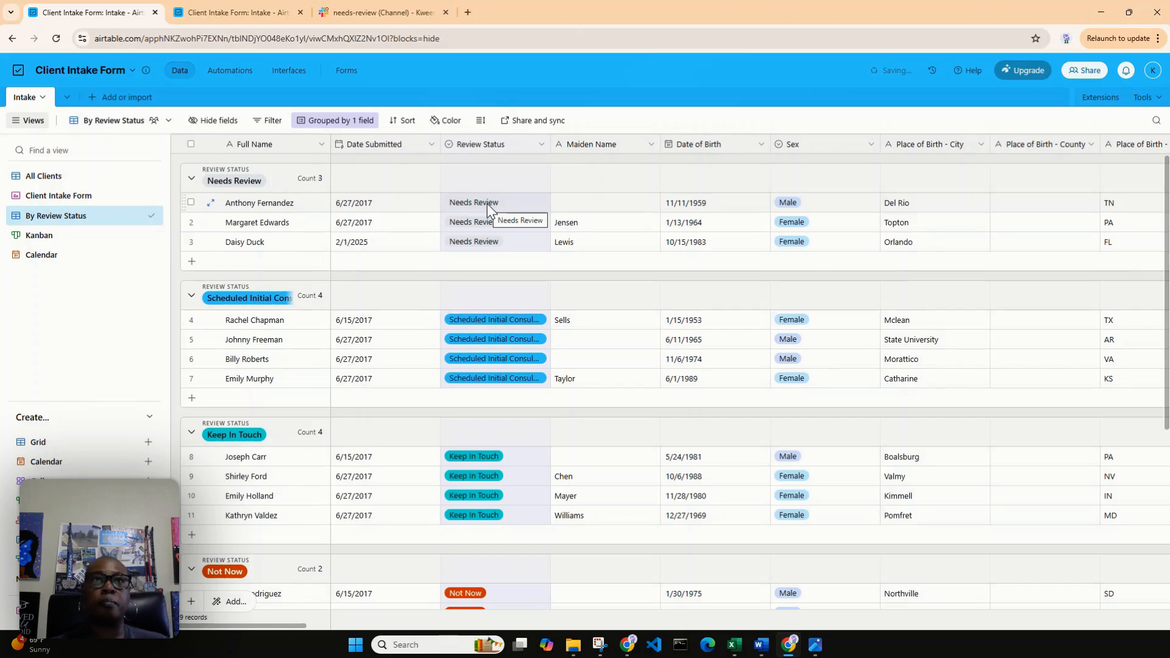
In Slack, reply in the thread of the first Airtable notification in needs-review with "Needs medical documentation about injury.".
click(372, 11)
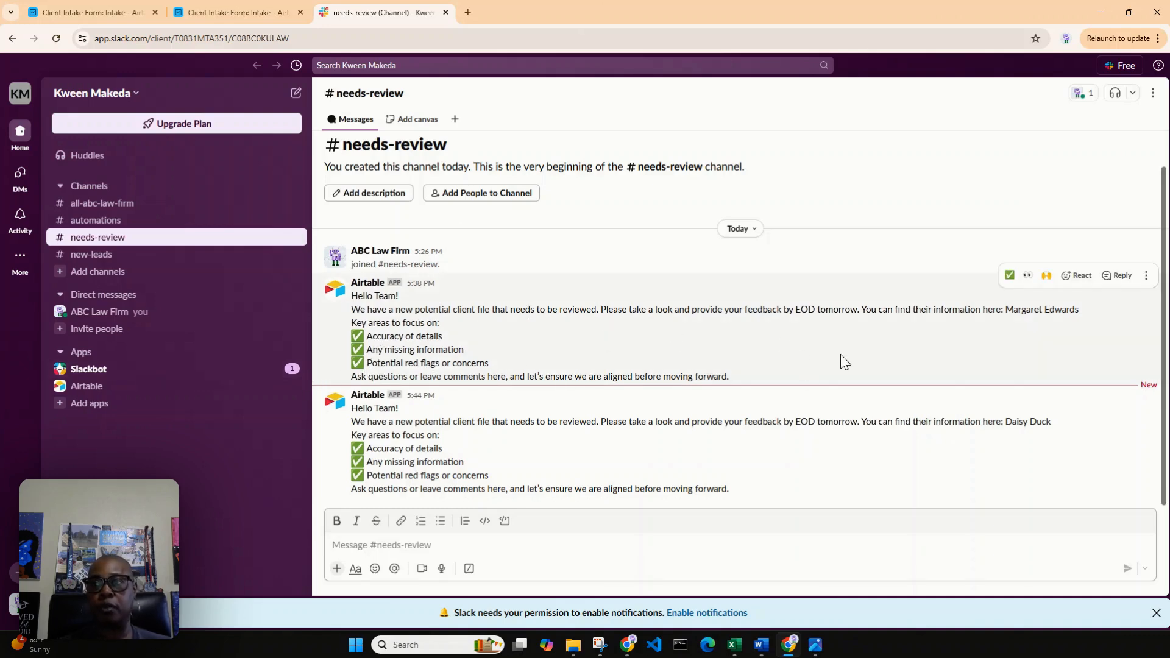
click(1118, 275)
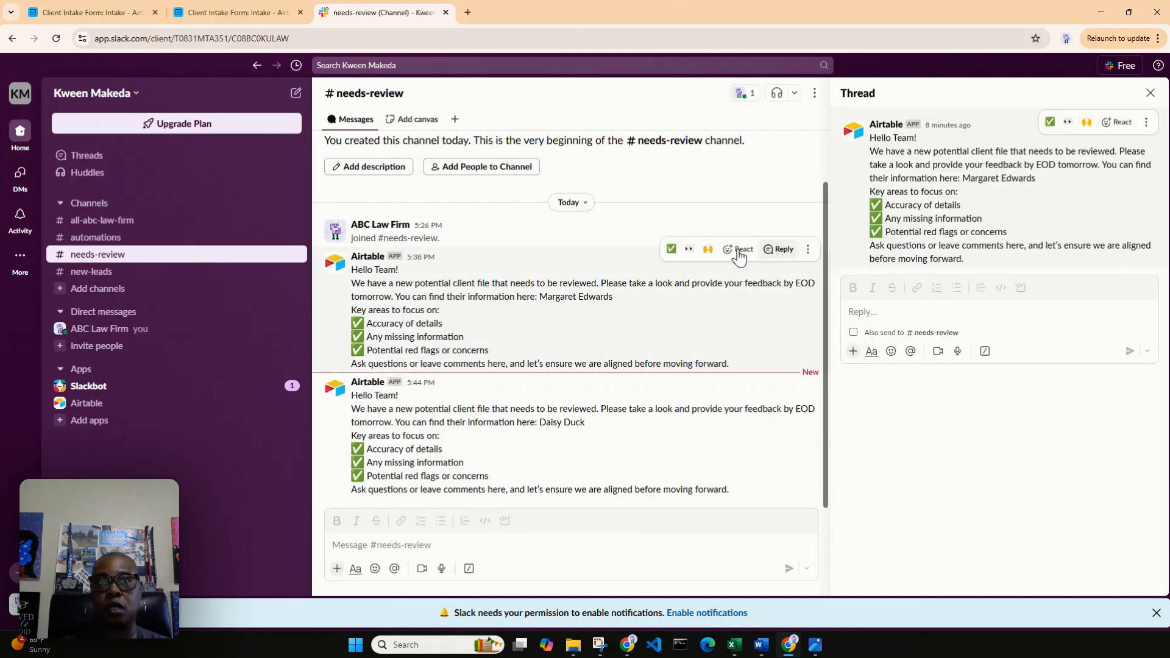
click(930, 307)
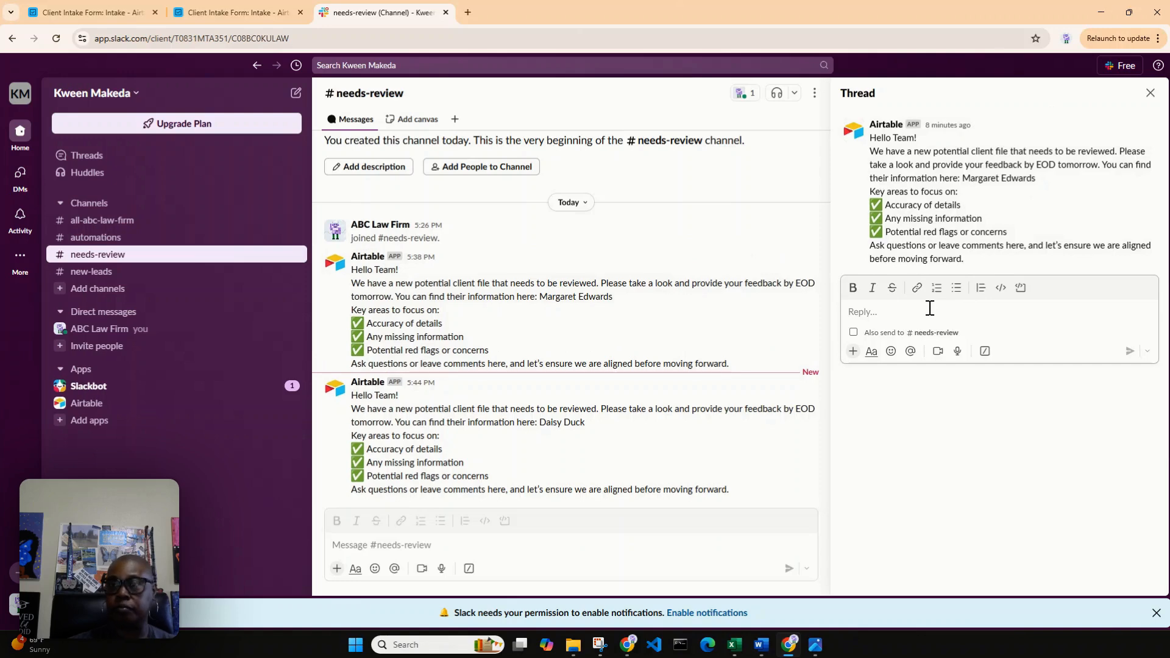
text(Need)
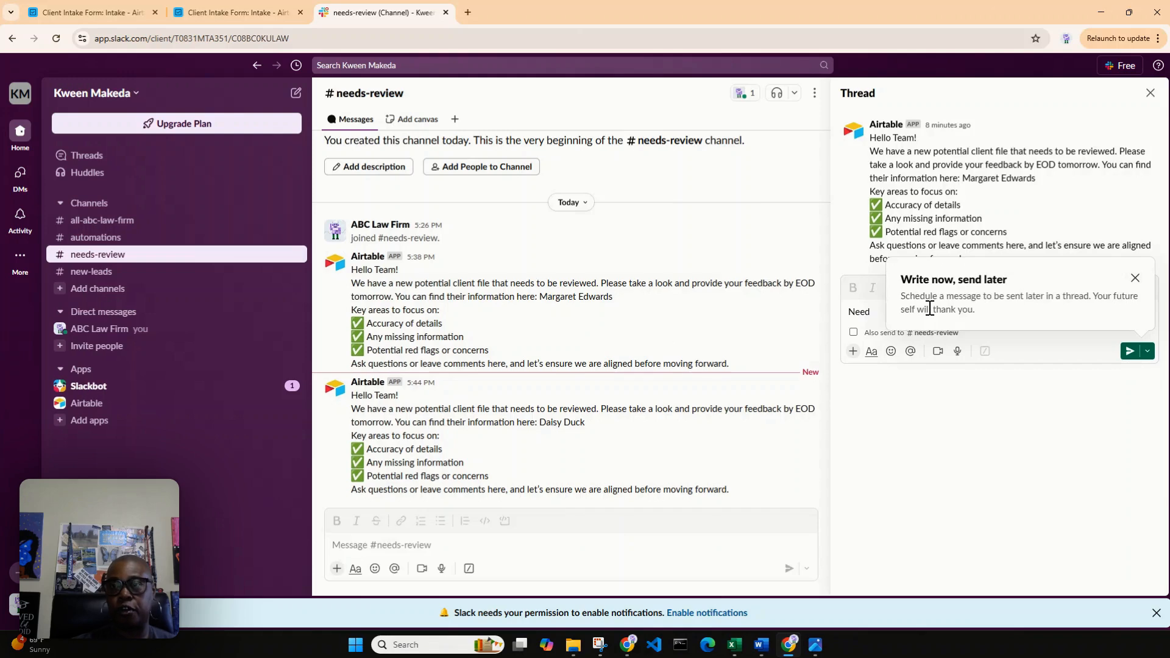
text(s)
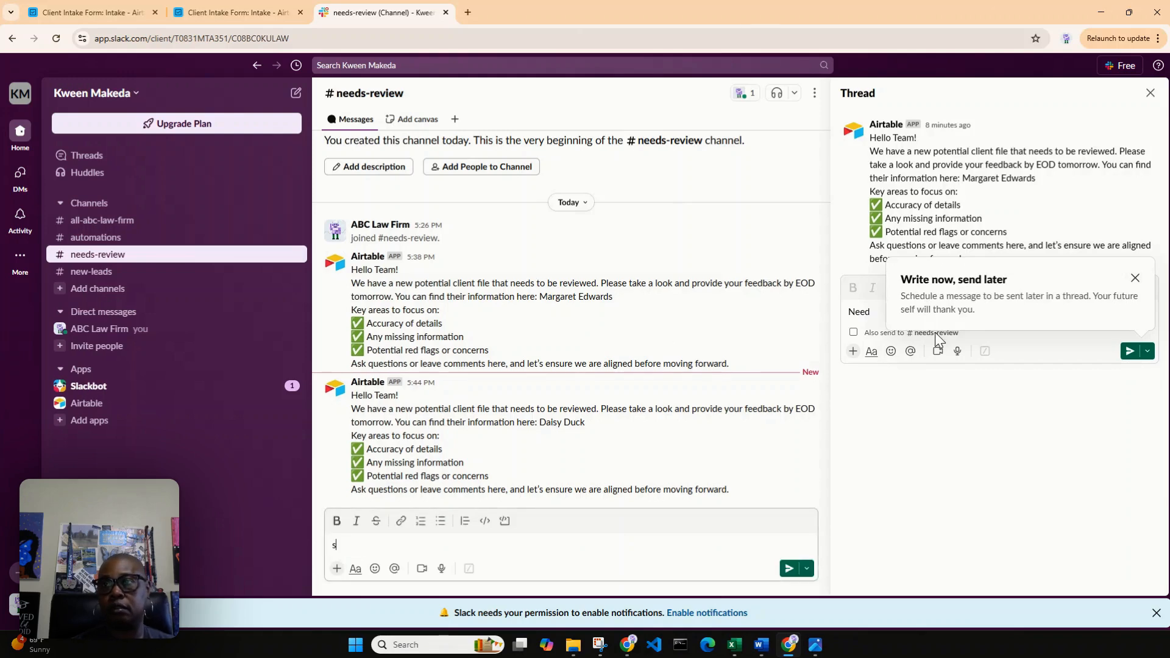
click(872, 312)
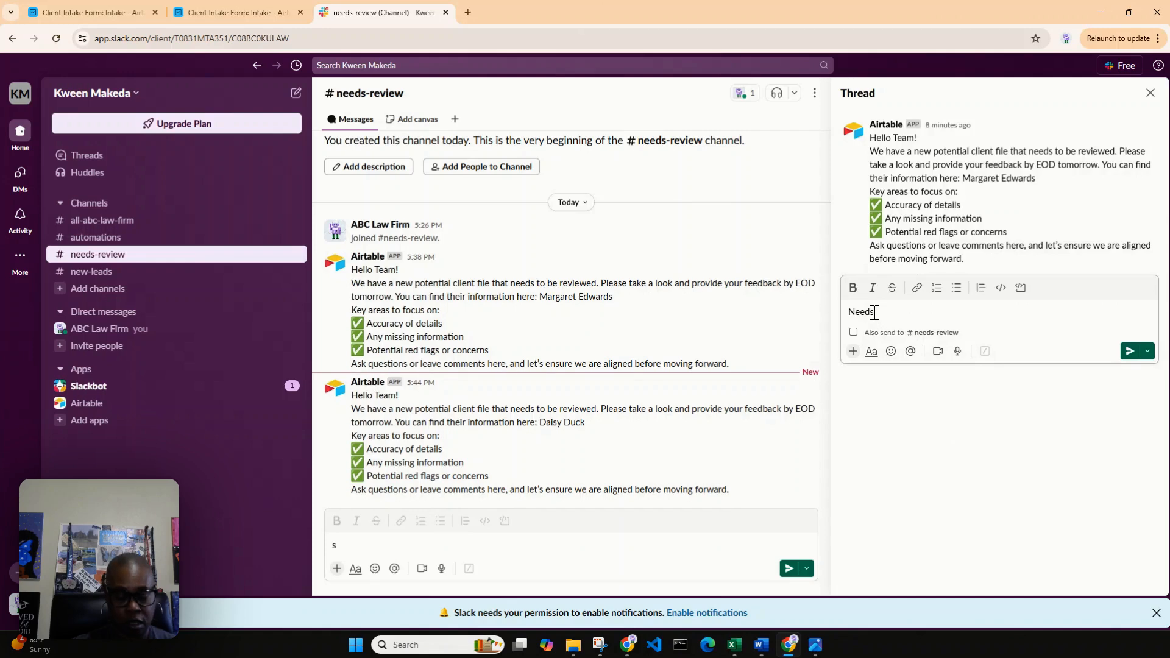
text(medical)
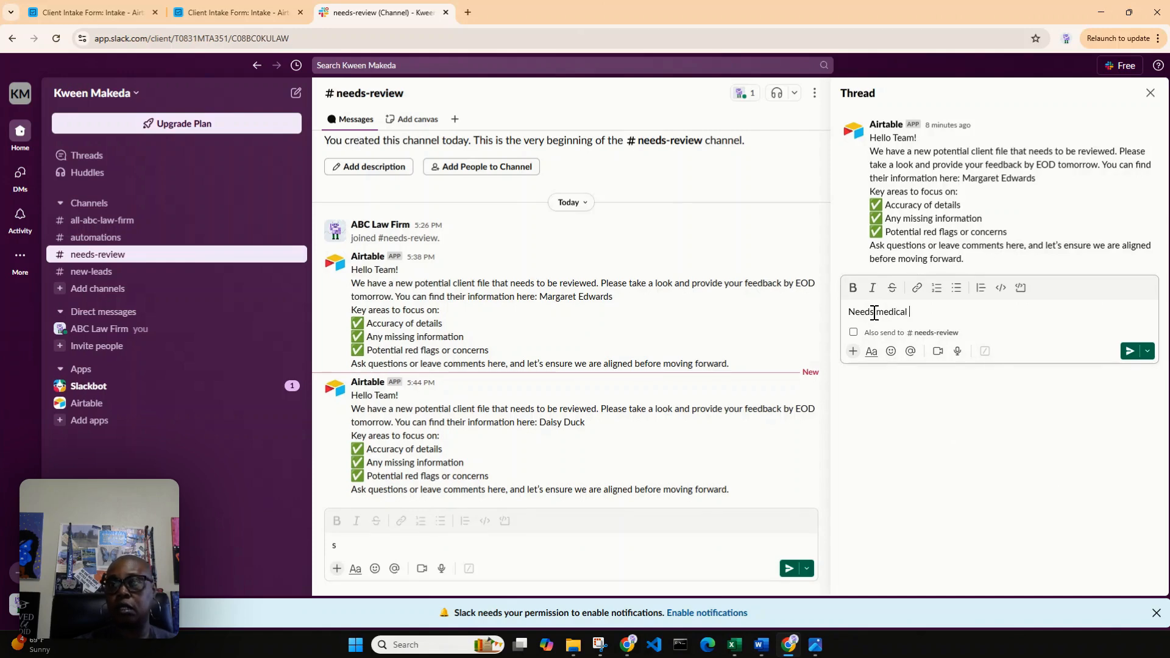
text( documenta)
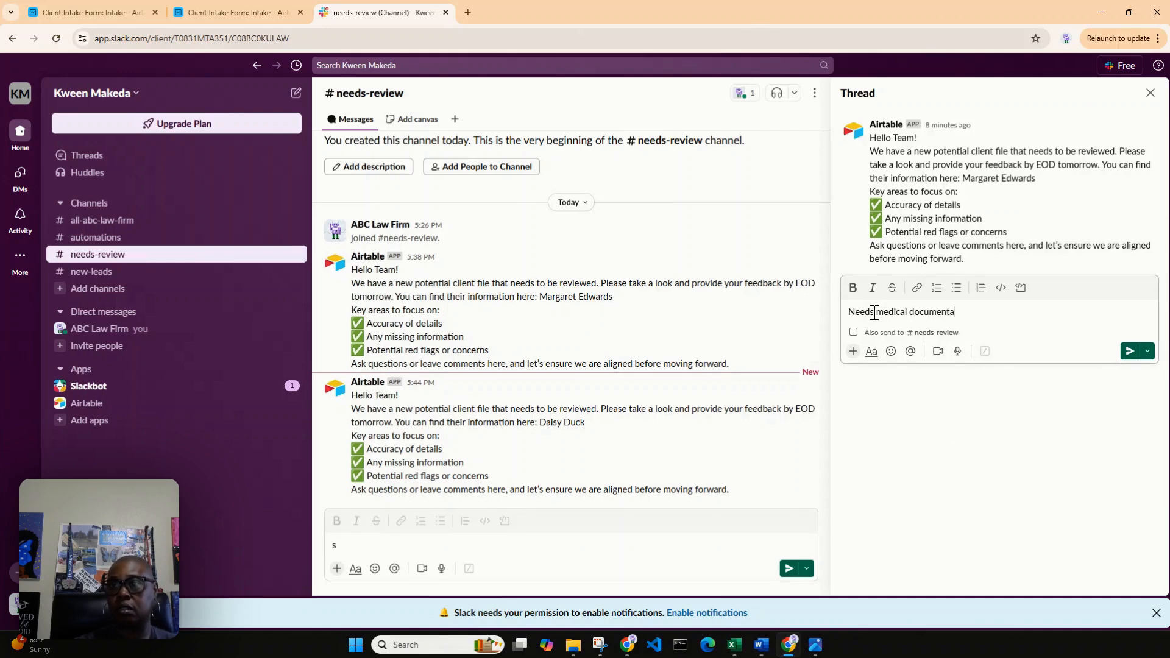
text(tion about injury)
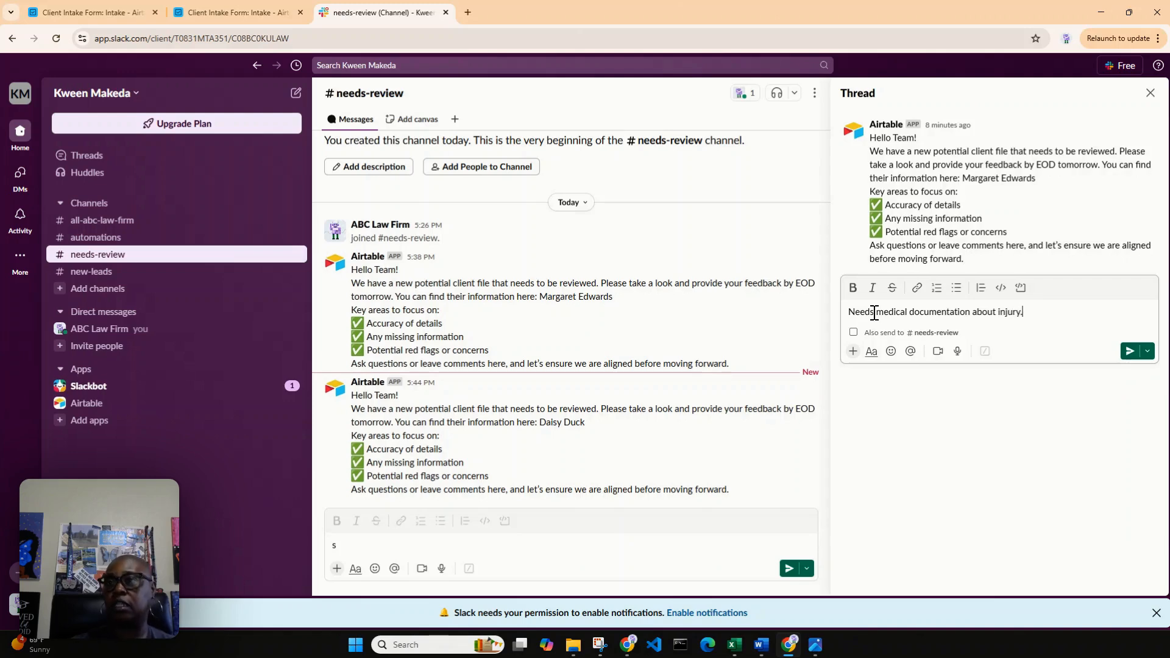
text(.)
click(1129, 351)
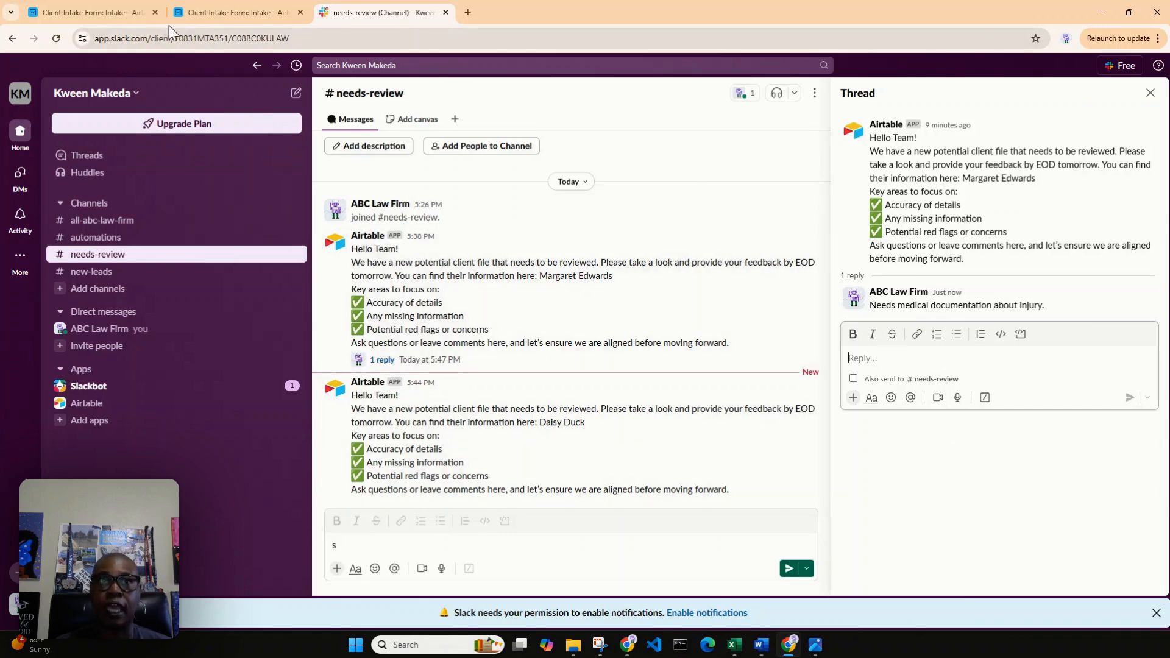
Switch back to Airtable to review the Client Intake ~ Needs Review automation and the By Review Status grid.
click(198, 13)
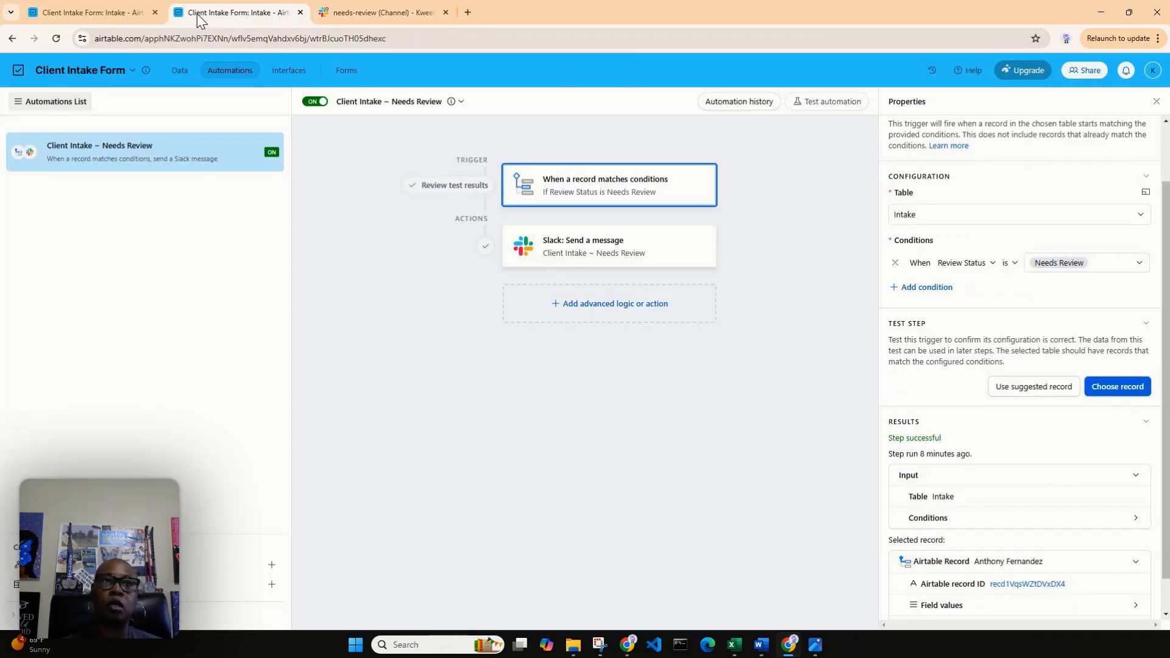
click(107, 14)
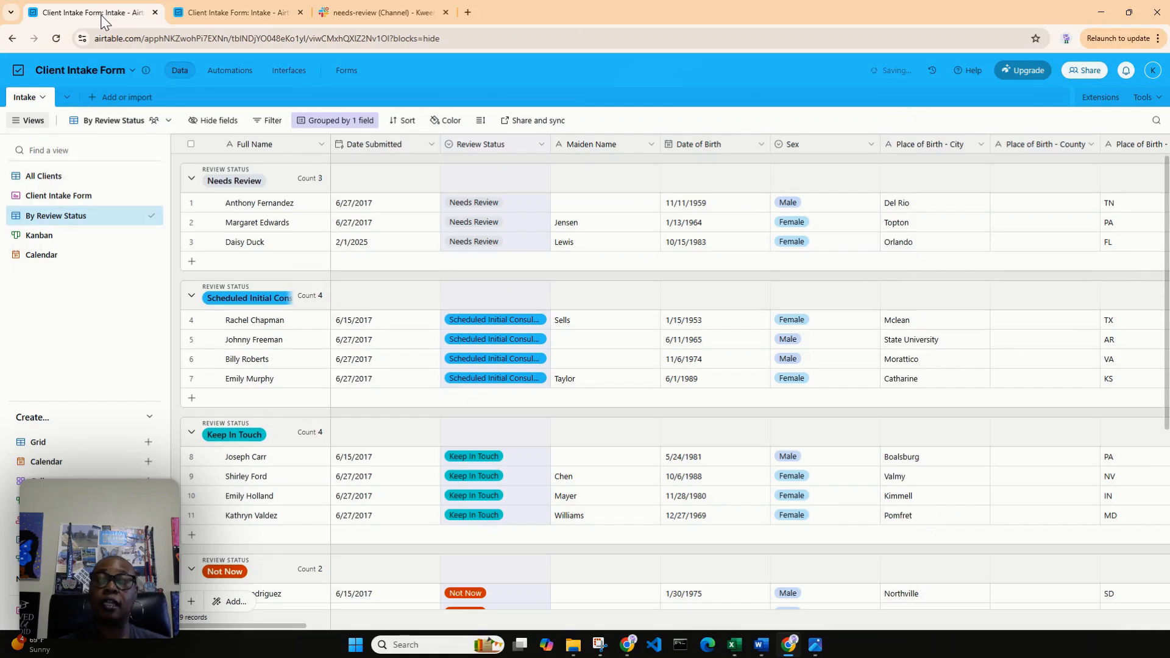